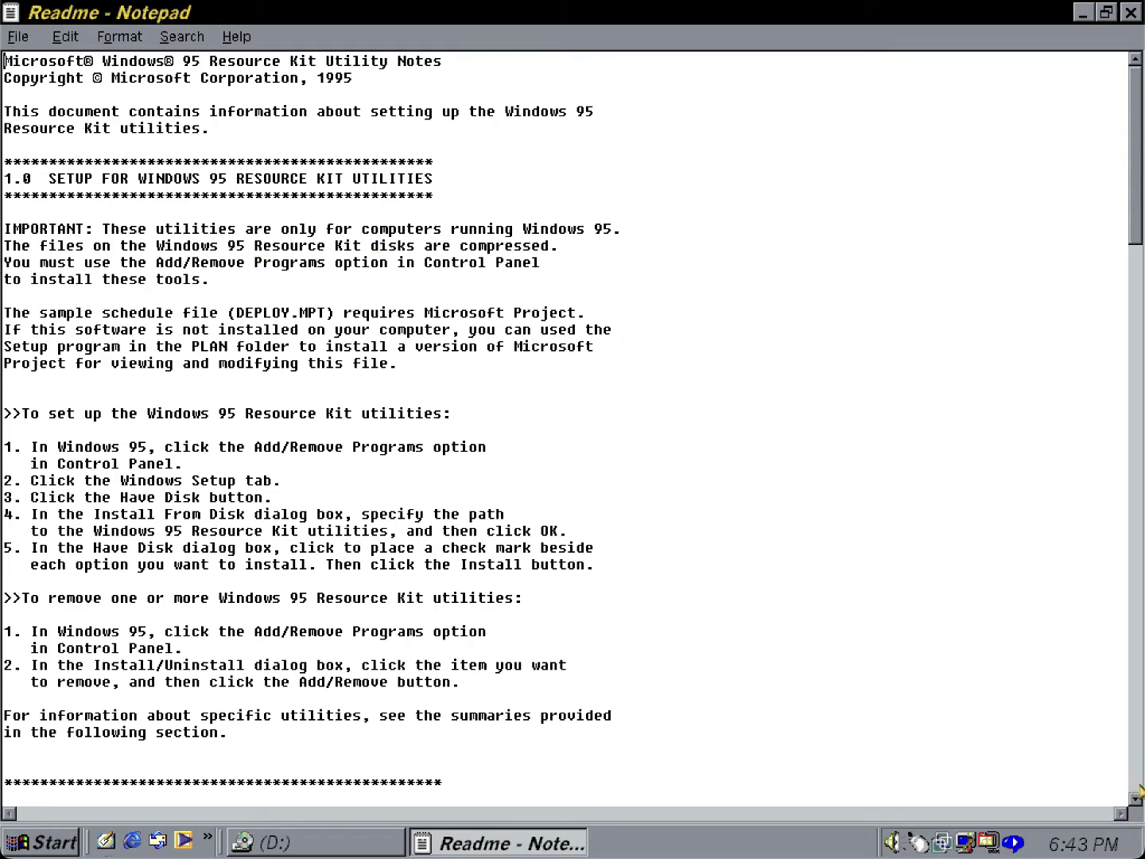
Scroll Readme.txt down to the final For Customizing Computers section.
drag(1139, 801, 1139, 807)
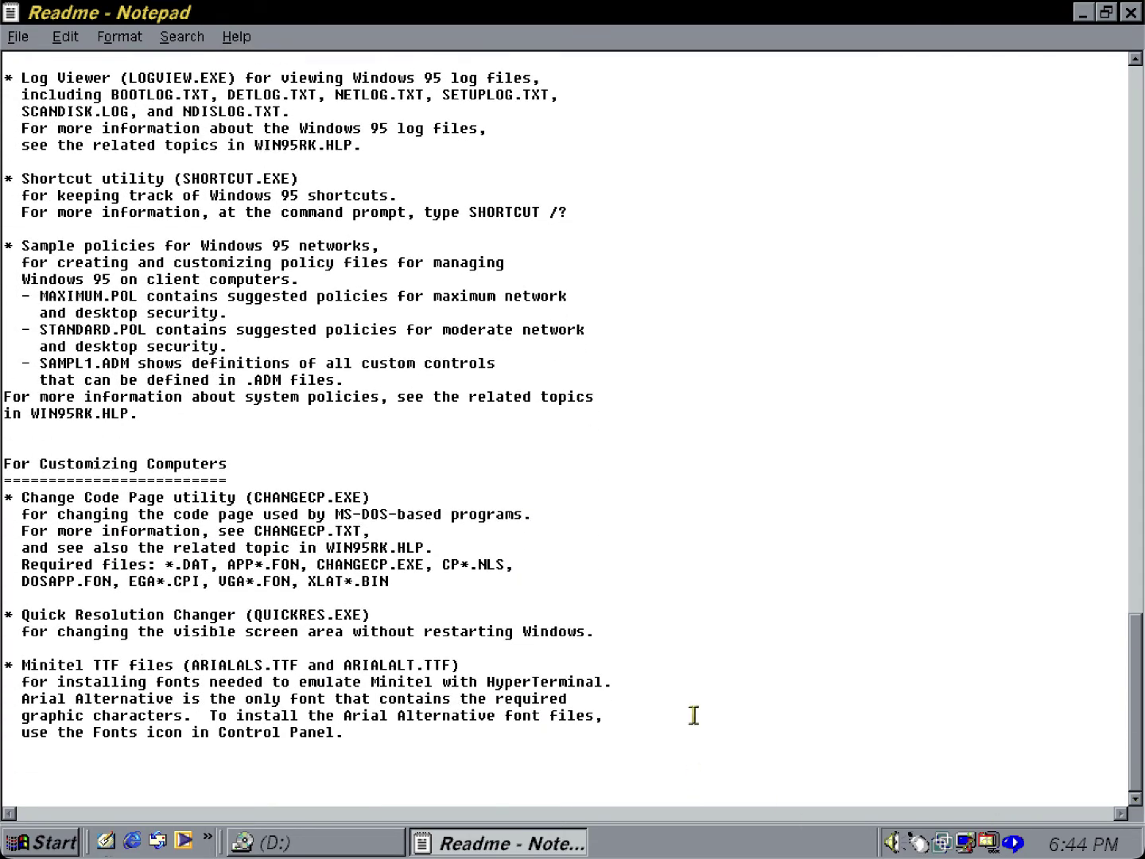
Close Notepad and reach Install From Disk via Control Panel's Add/Remove Programs Windows Setup.
click(1130, 13)
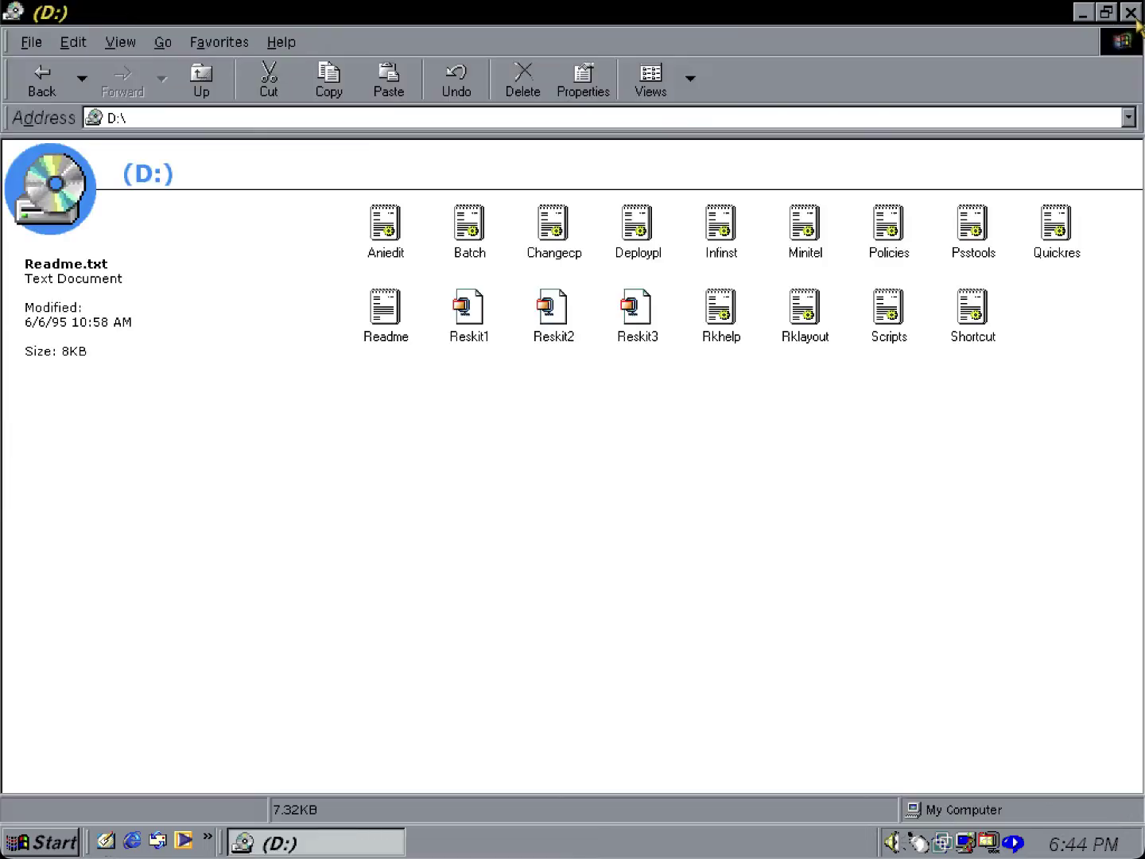
click(199, 102)
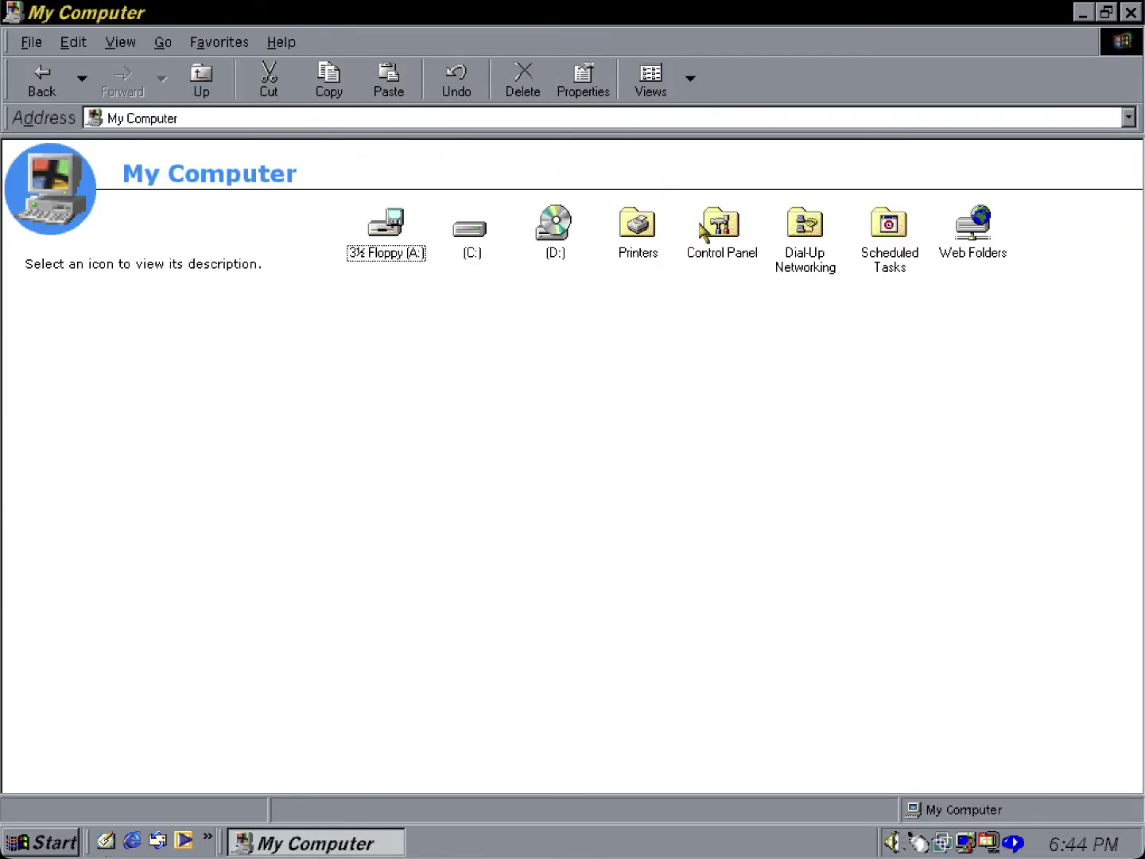
double_click(702, 229)
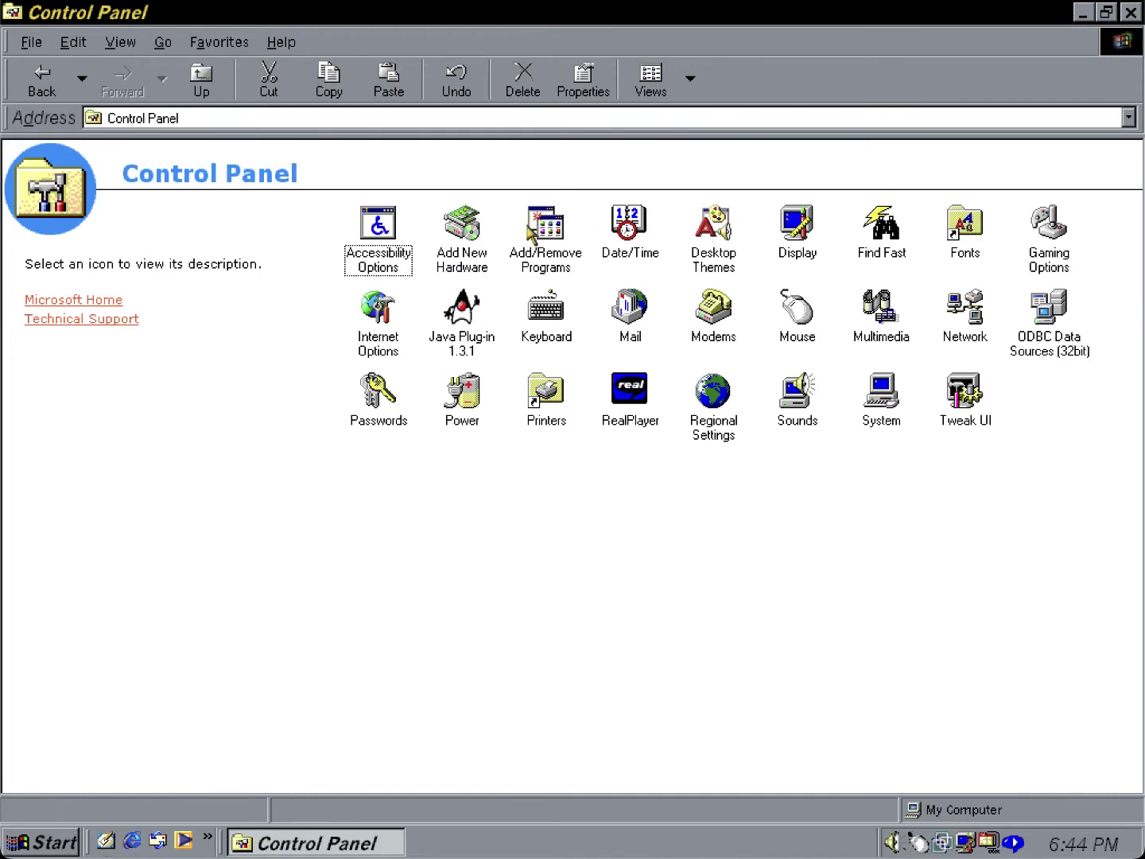
double_click(532, 231)
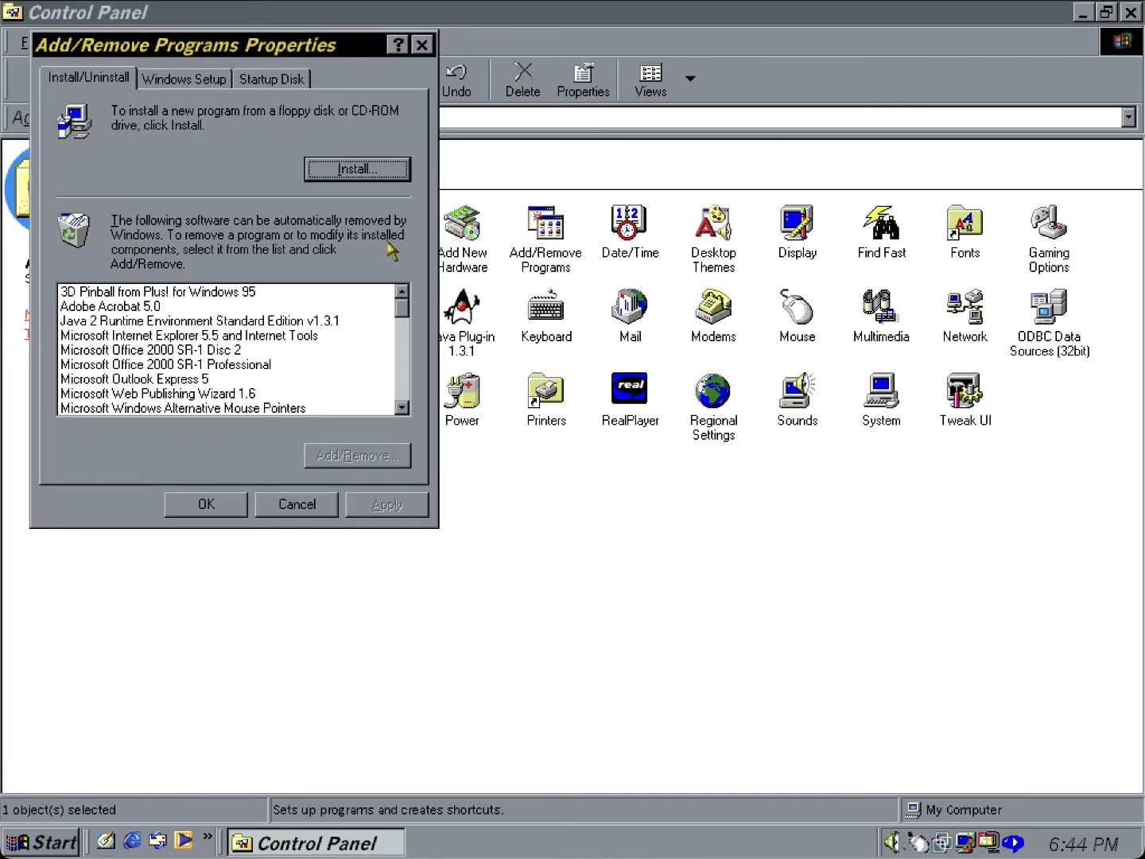
click(218, 86)
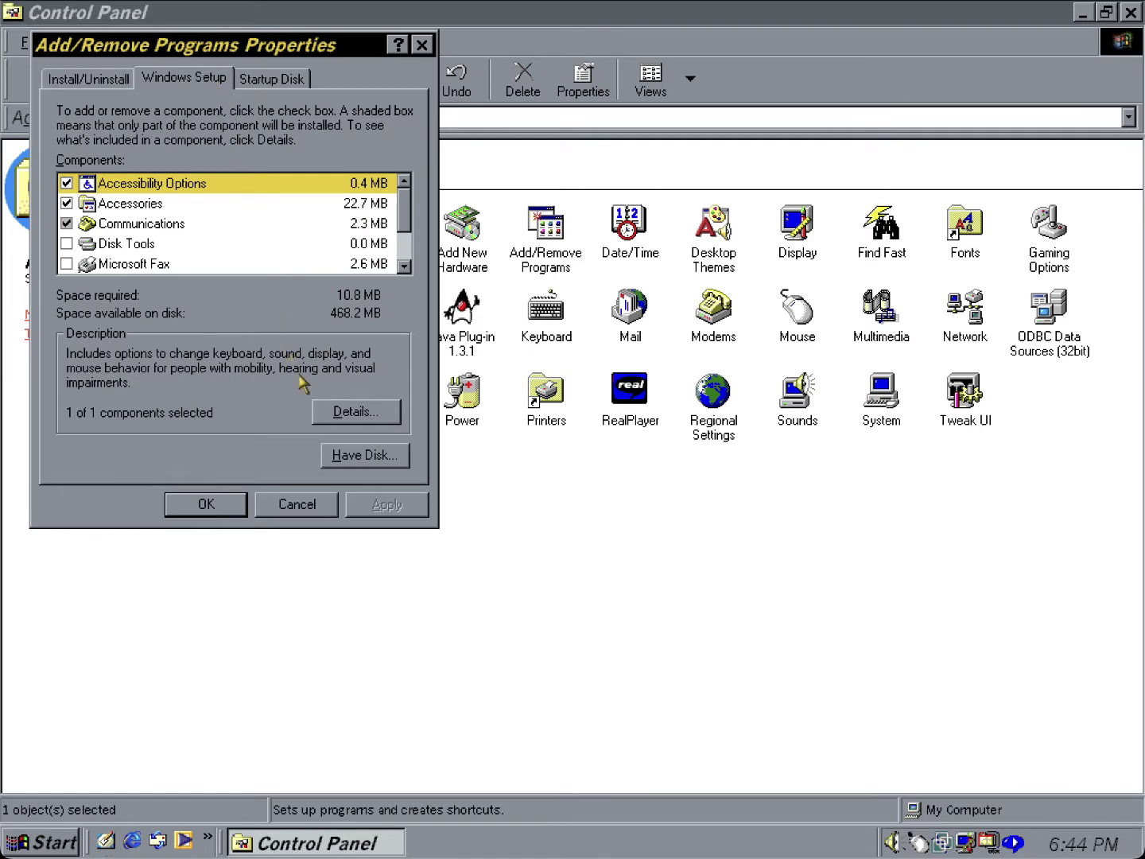
click(362, 456)
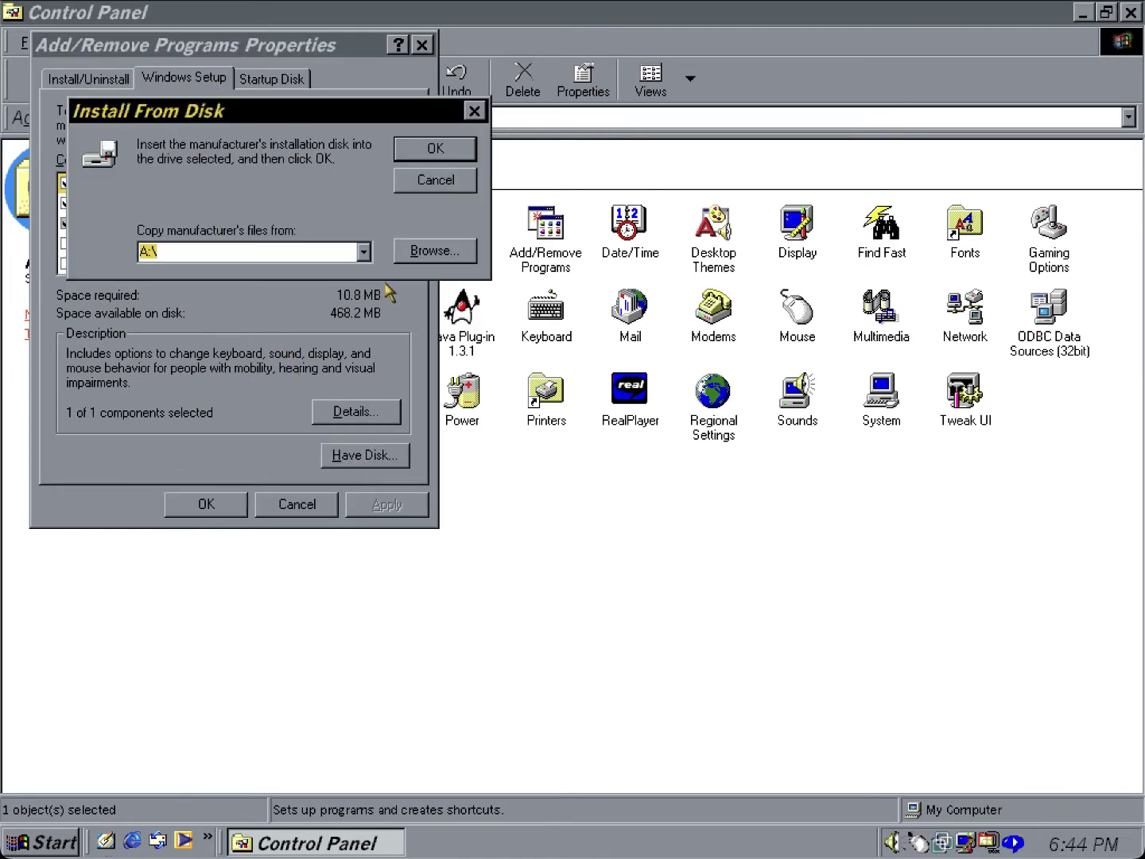
Point Install From Disk at drive D: and load the Resource Kit component list.
click(435, 256)
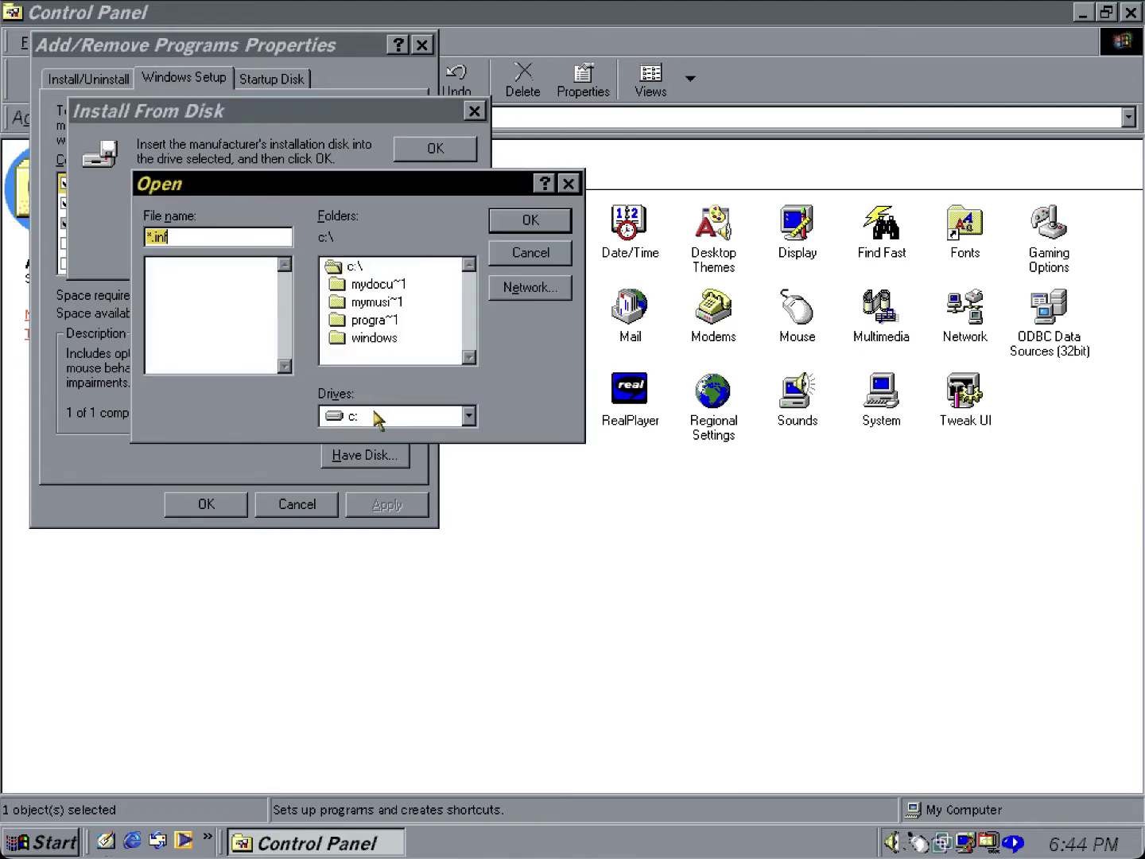
click(373, 416)
click(375, 451)
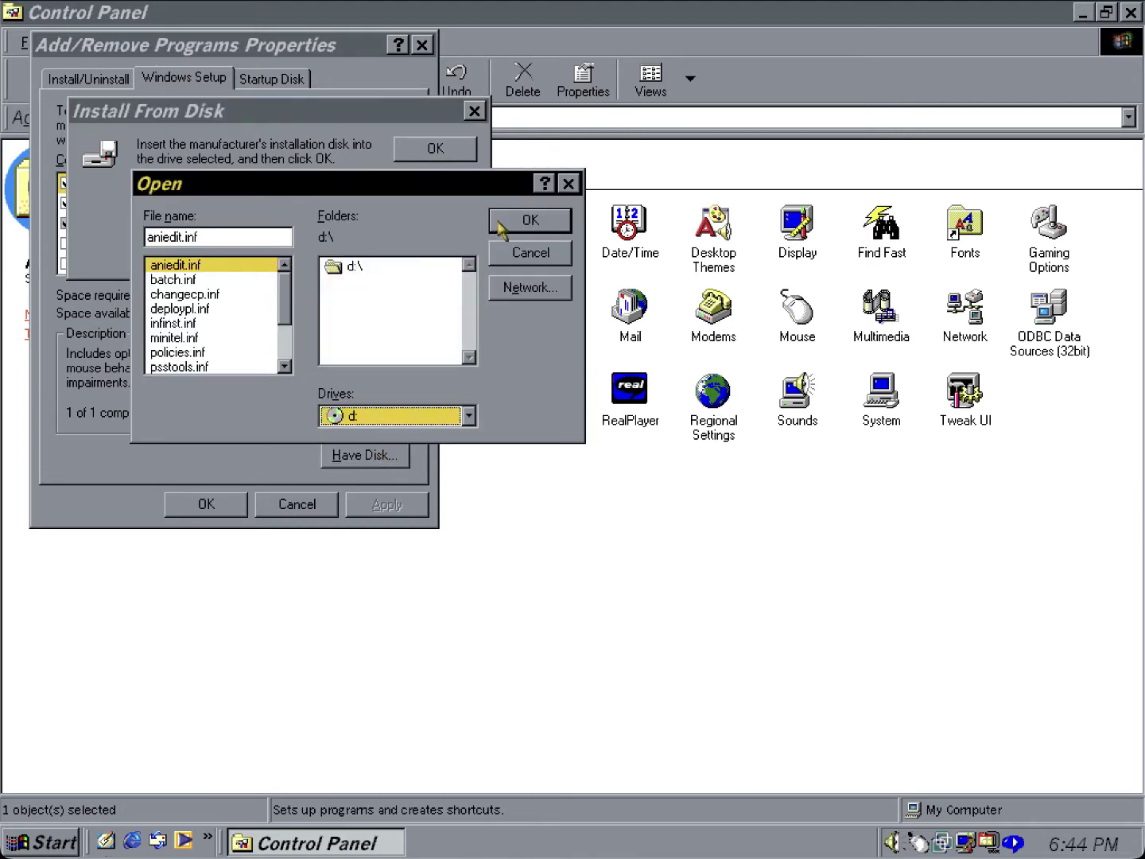
click(539, 228)
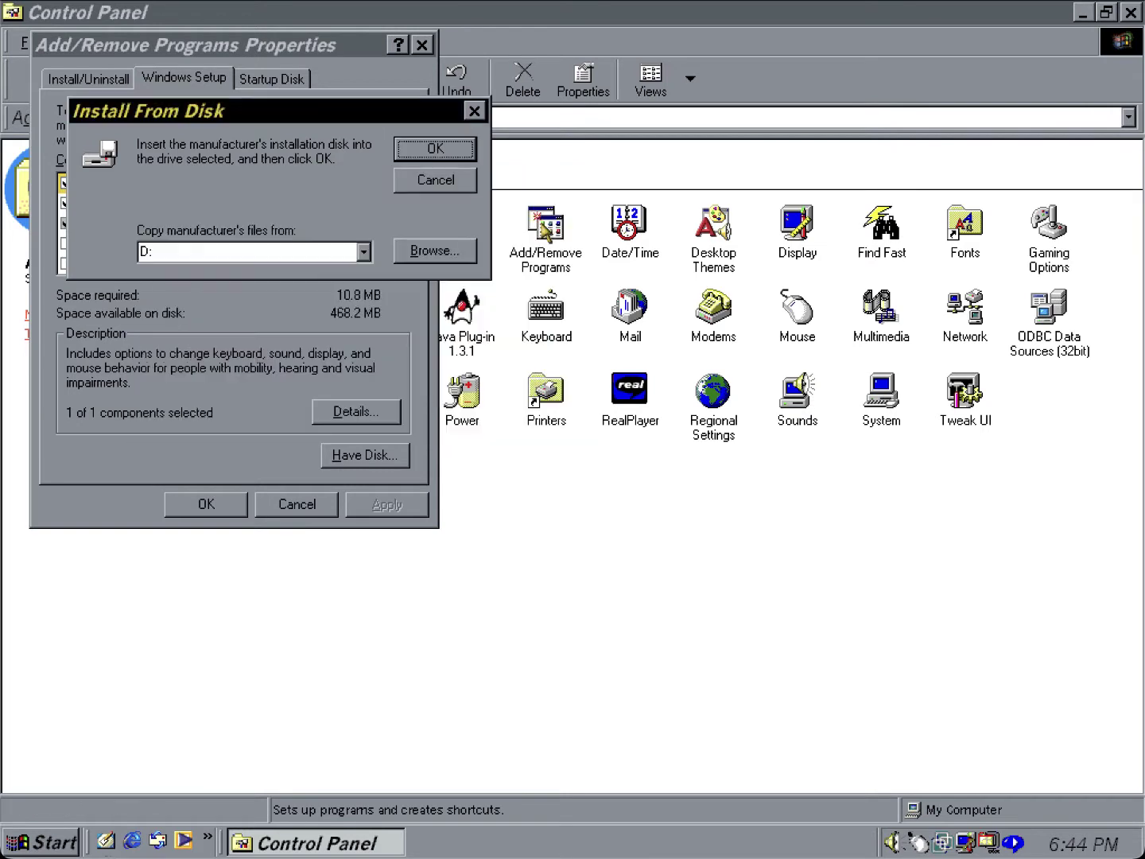
click(430, 155)
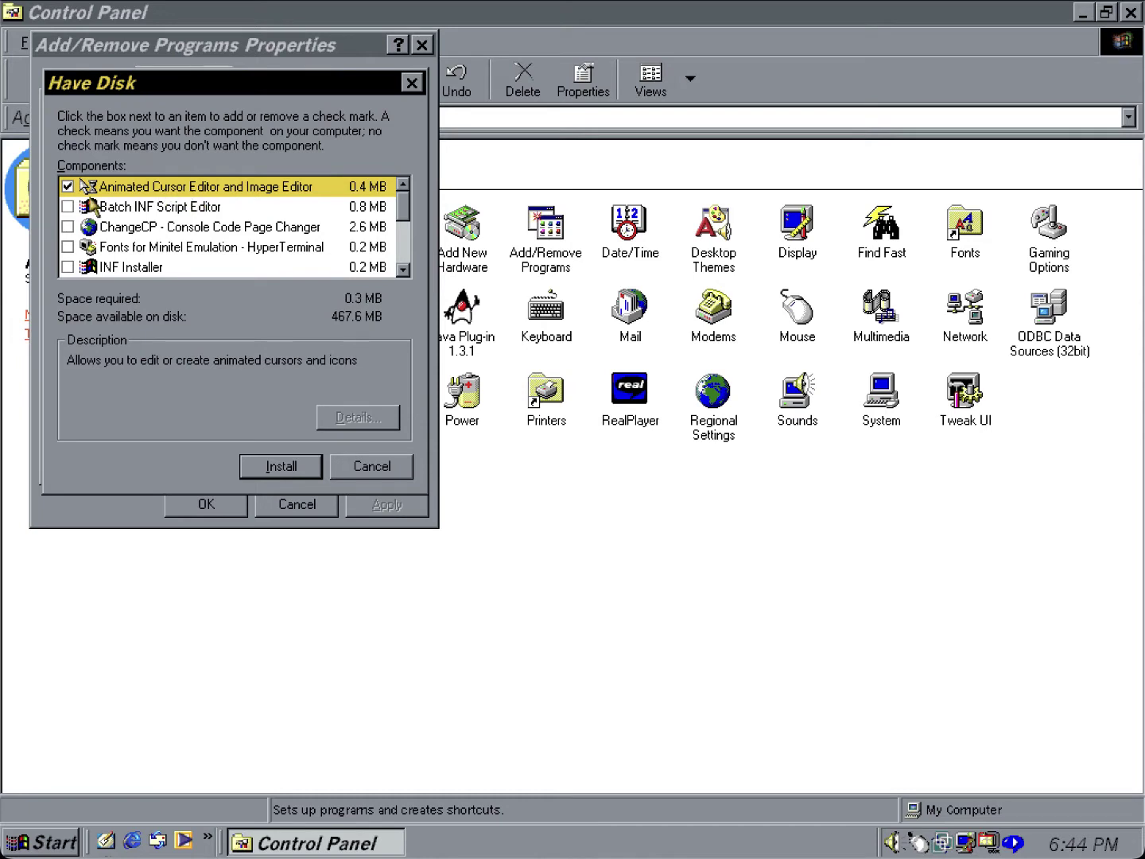
Go through the components from Batch INF Script Editor down to Tools for Deploying Windows 95.
click(89, 209)
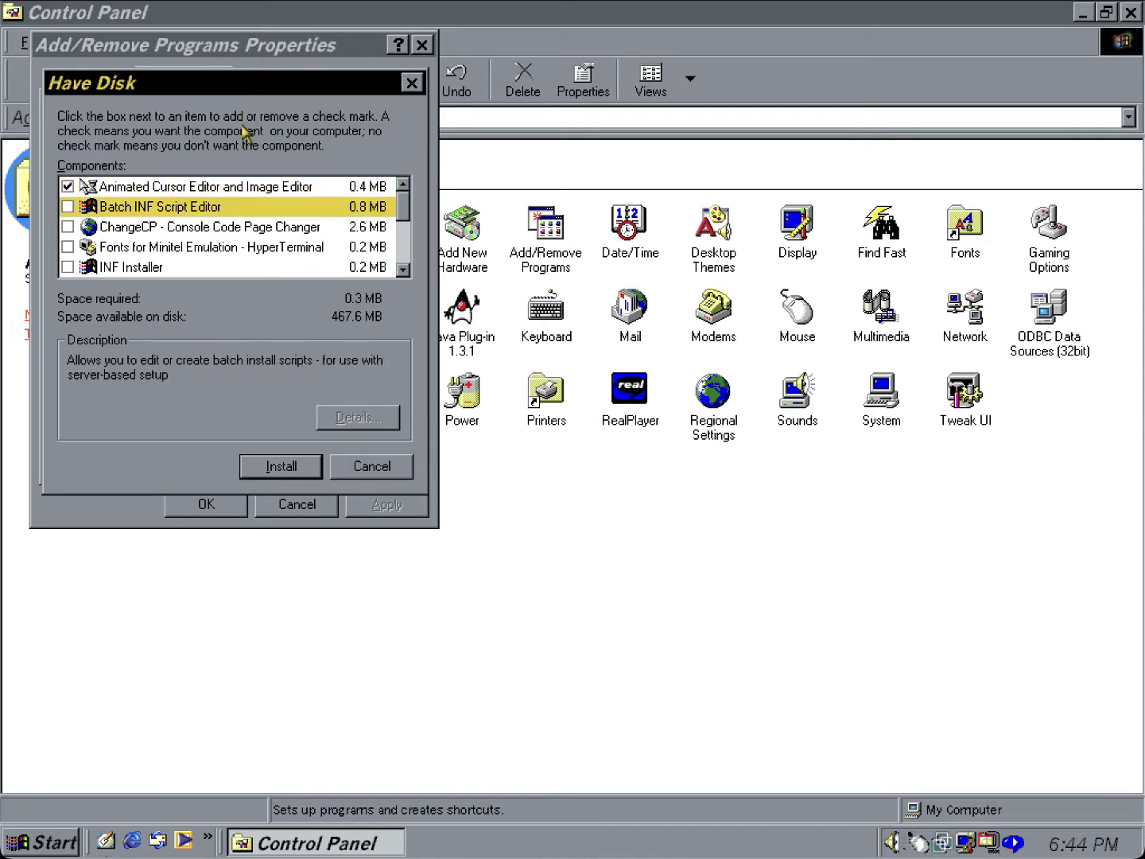
key(Down)
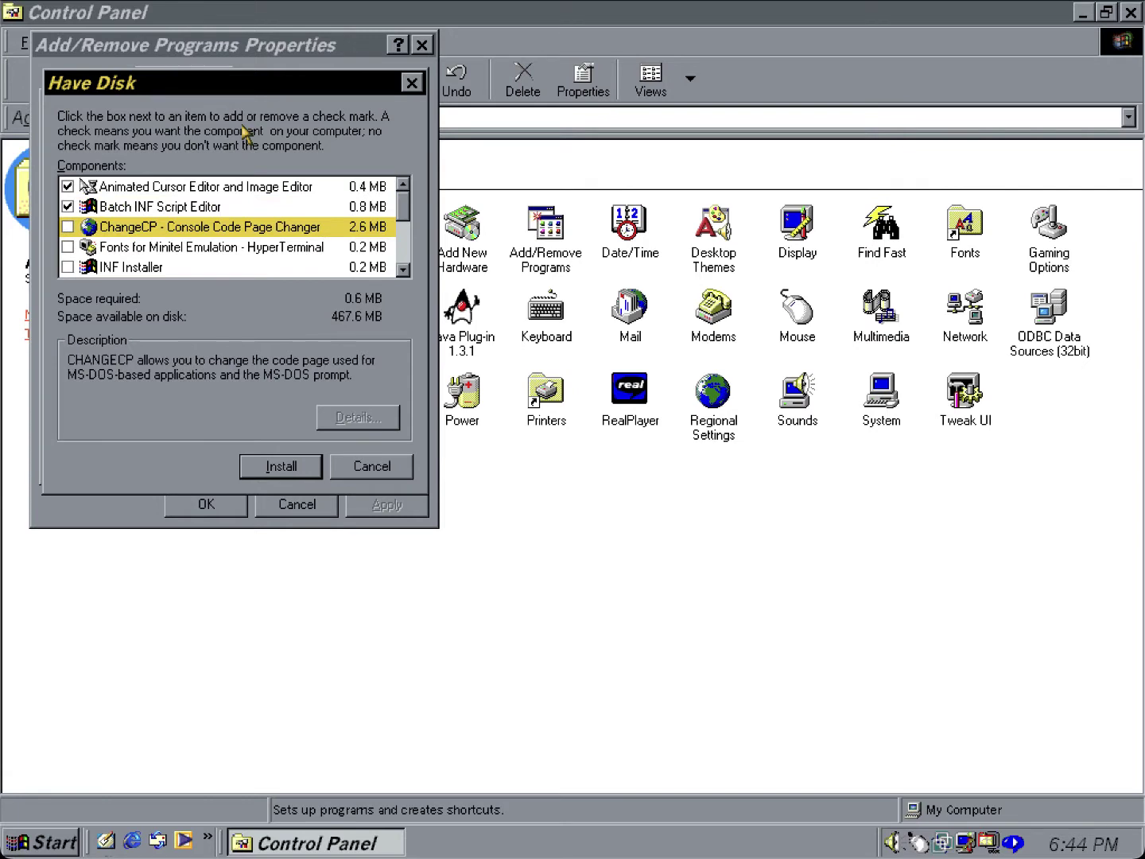
key(Down)
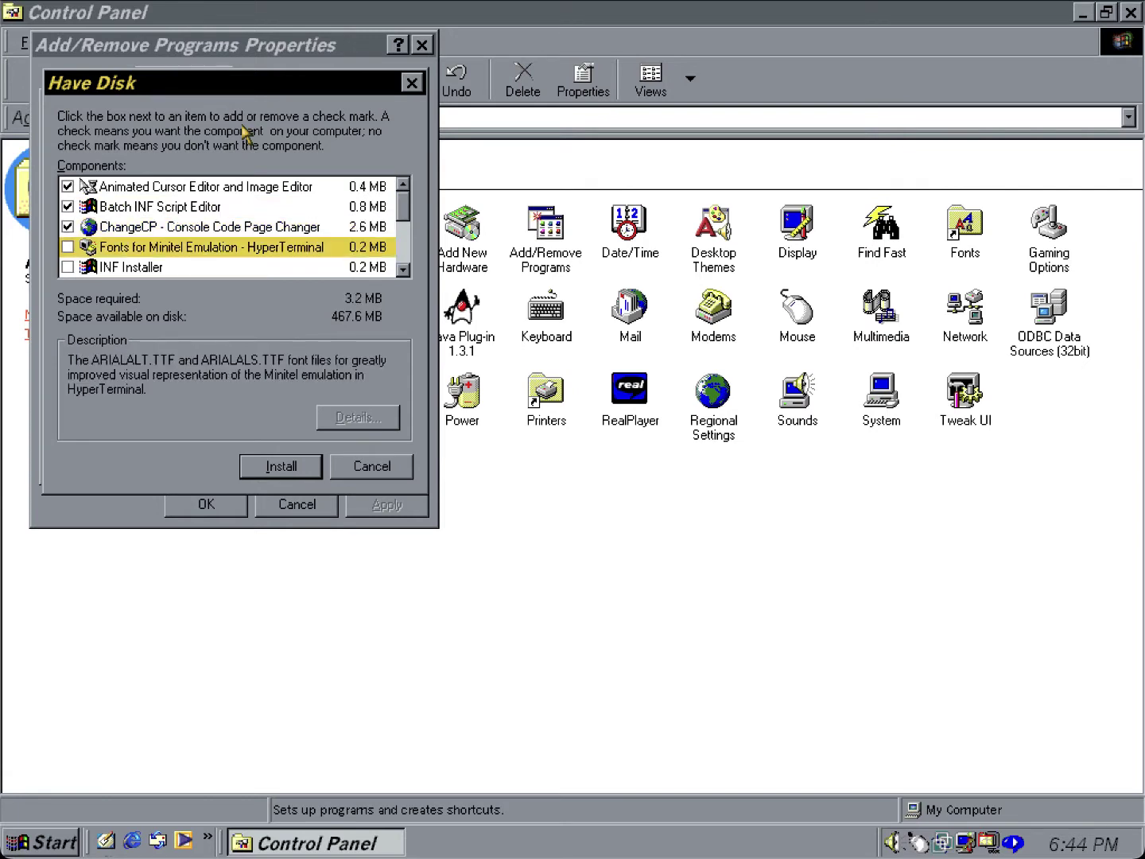
key(Down)
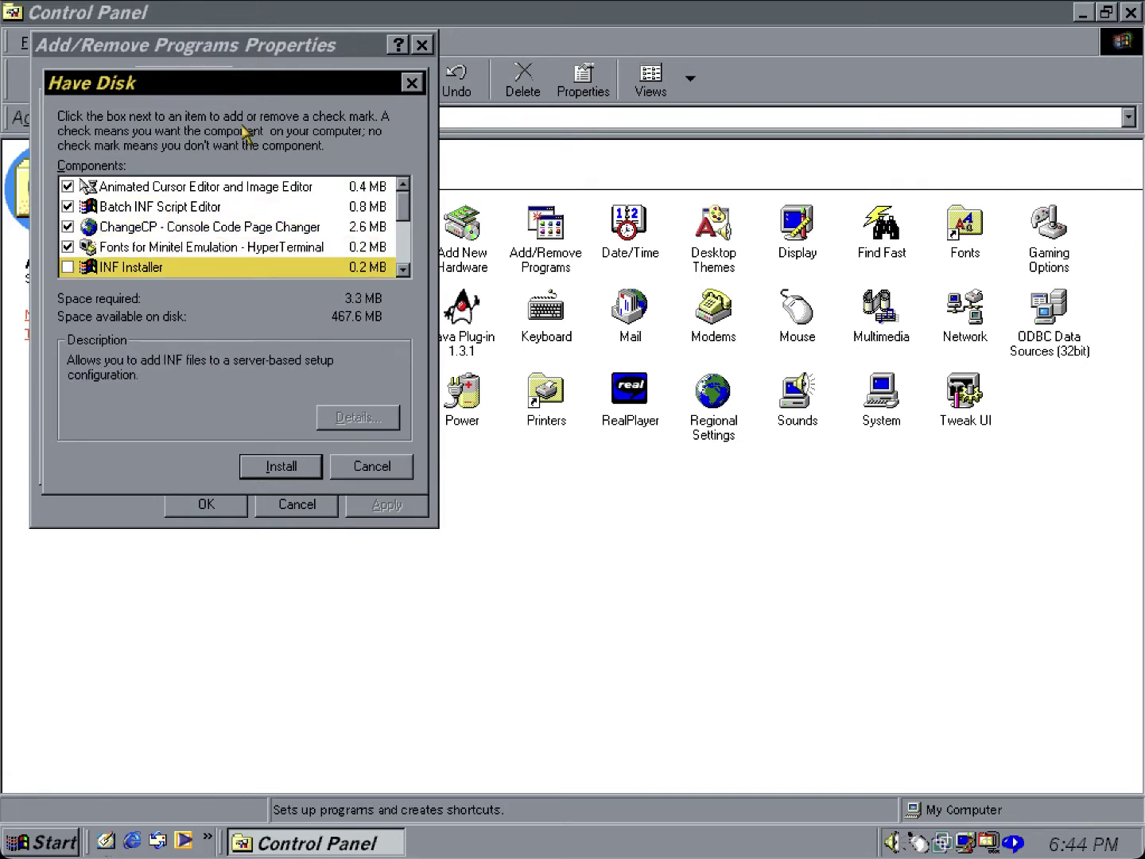
key(Down)
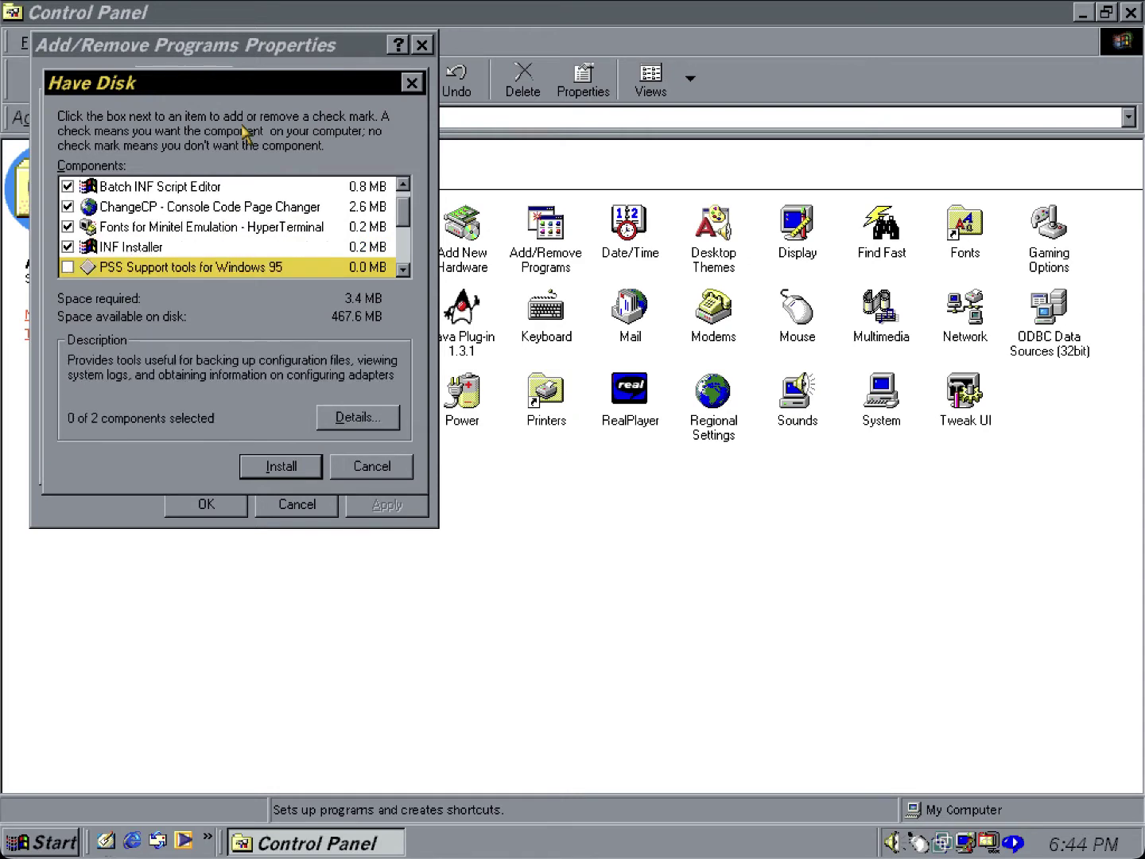
key(Down)
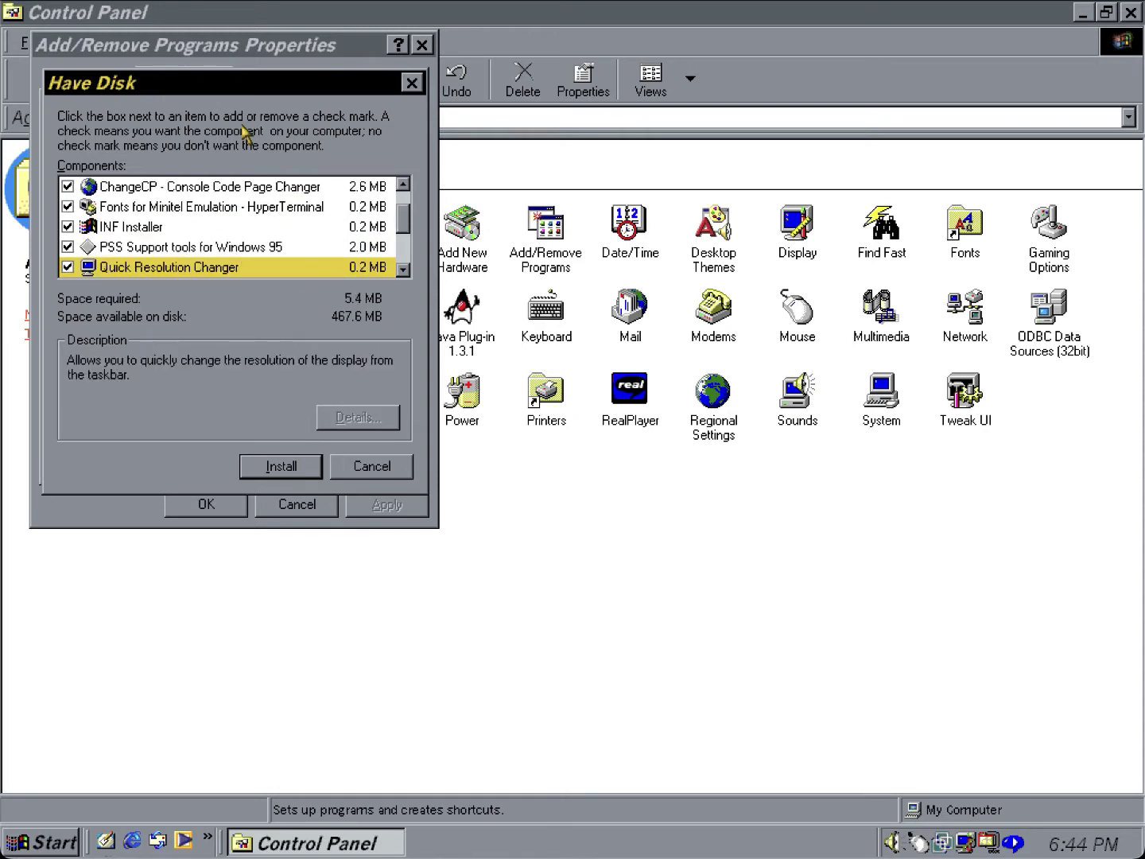
key(Down)
key(Down)
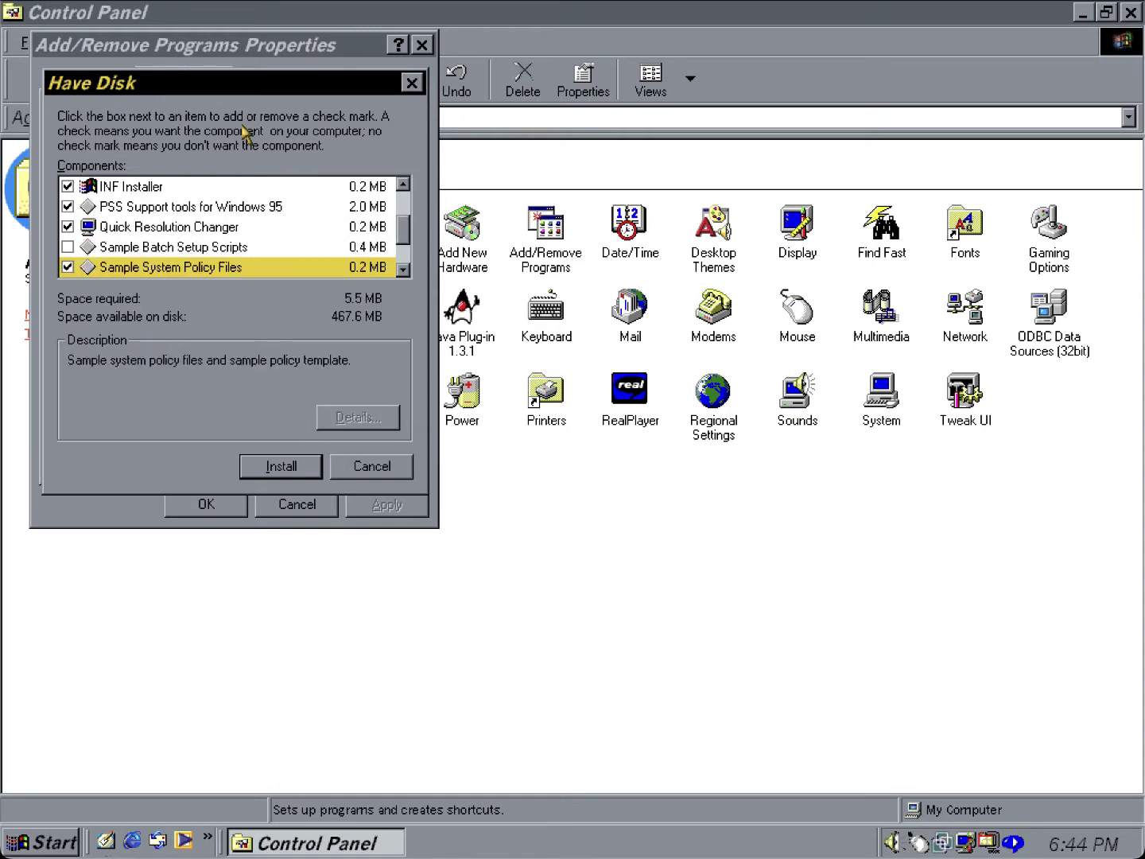
key(Up)
key(Down)
key(Down)
key(Down)
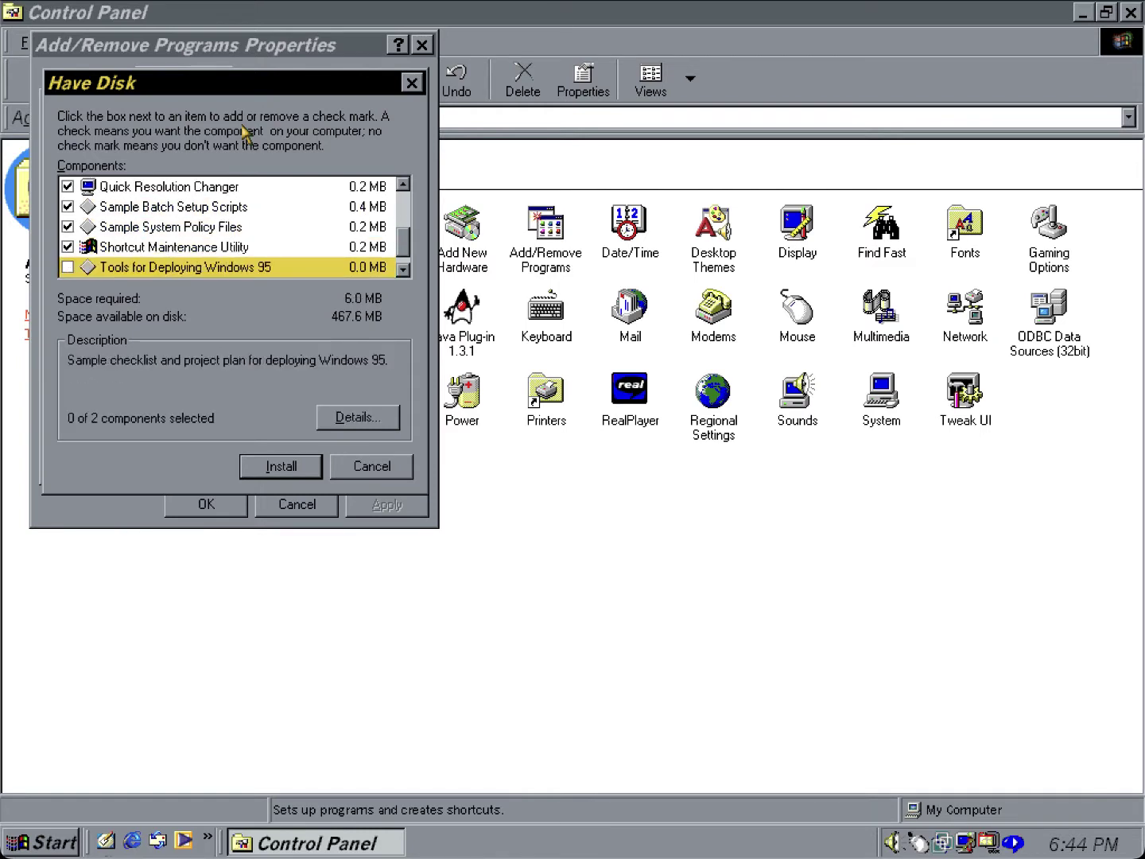
key(Down)
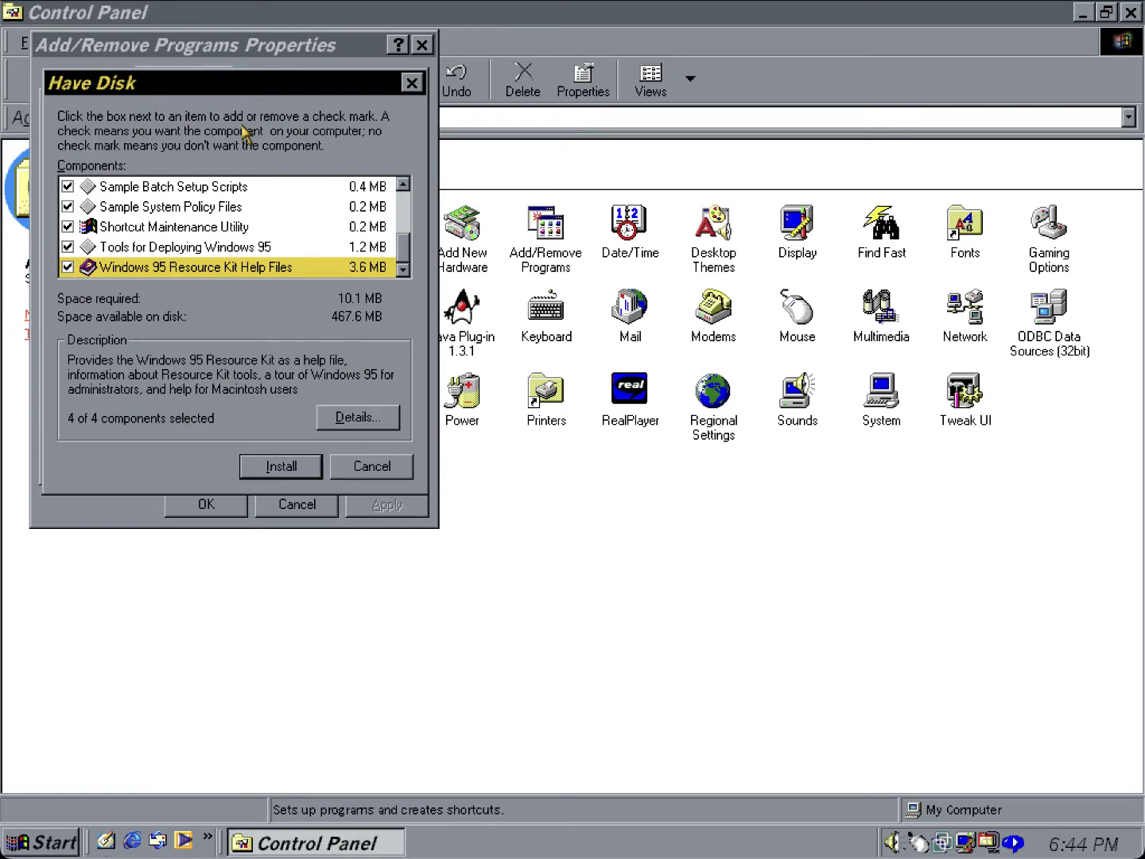
Install the checked components, accept Add/Remove Programs, and close Control Panel.
click(283, 468)
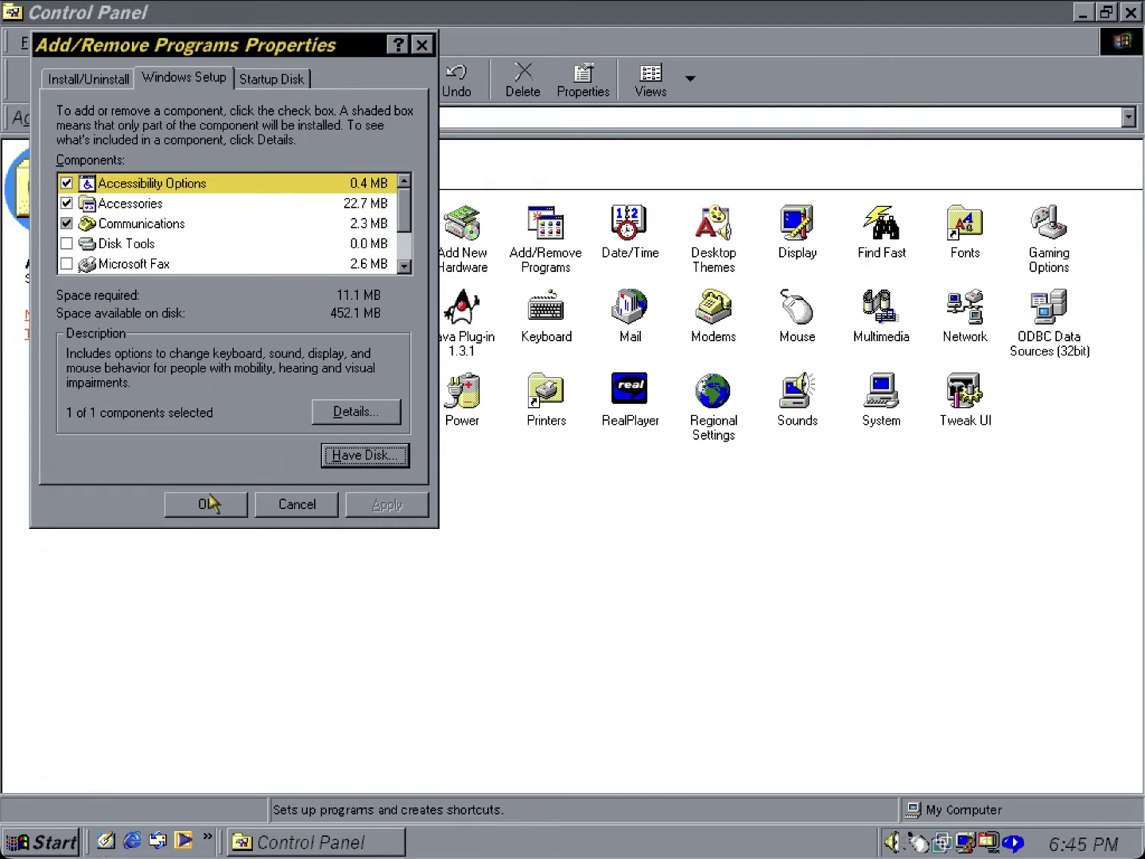
click(241, 505)
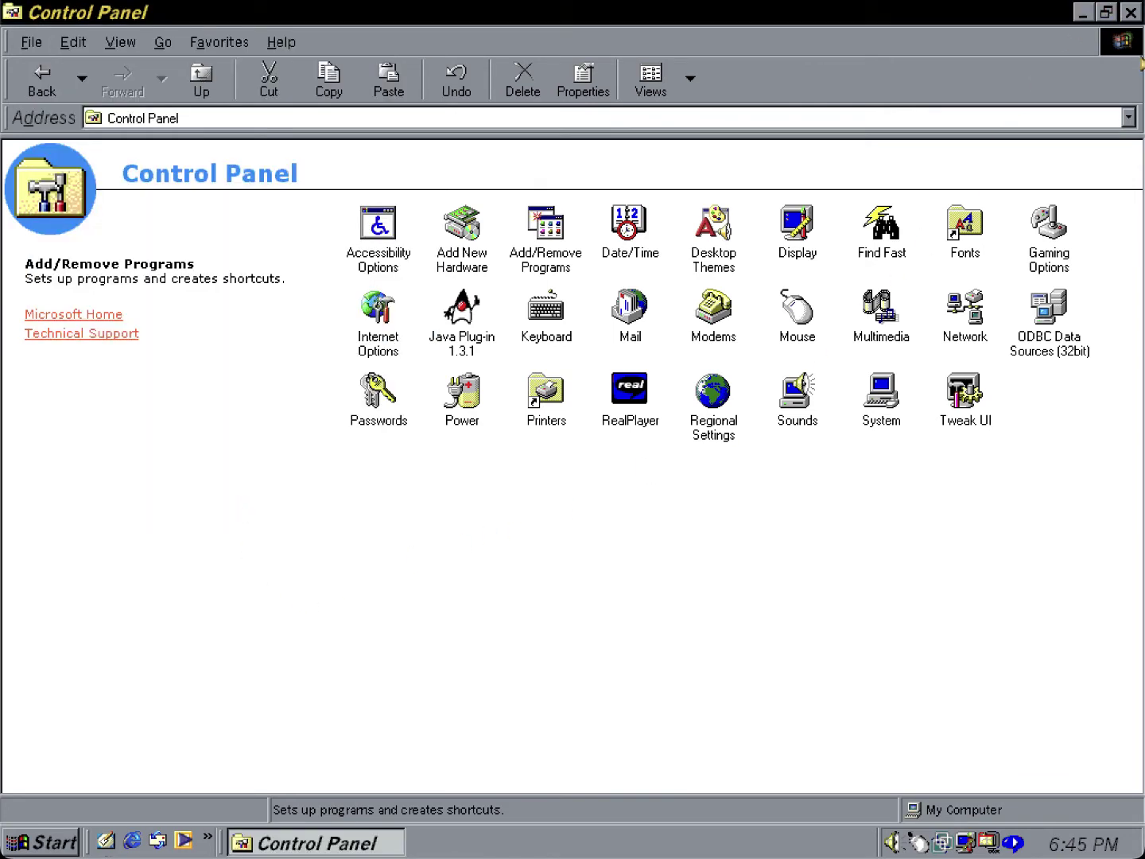
click(1136, 12)
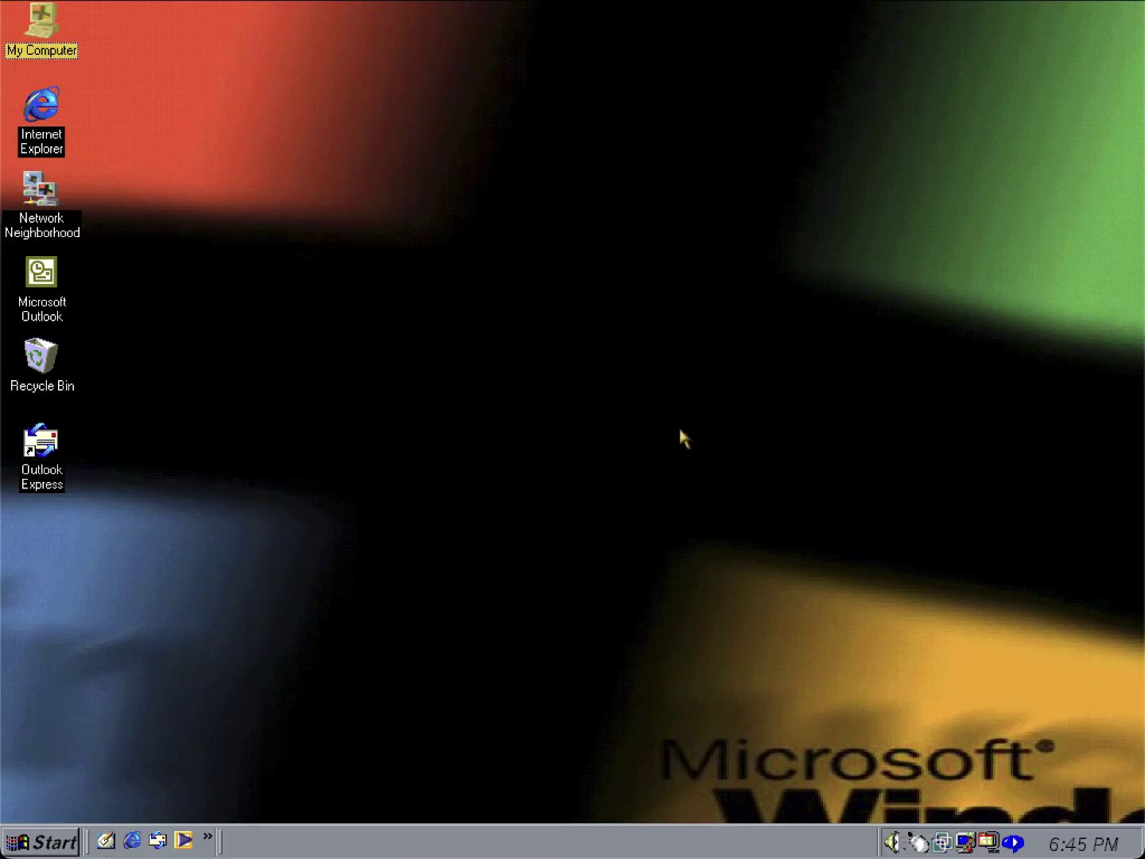
Open the Start > Programs > Resource Kit group as a folder window.
click(51, 841)
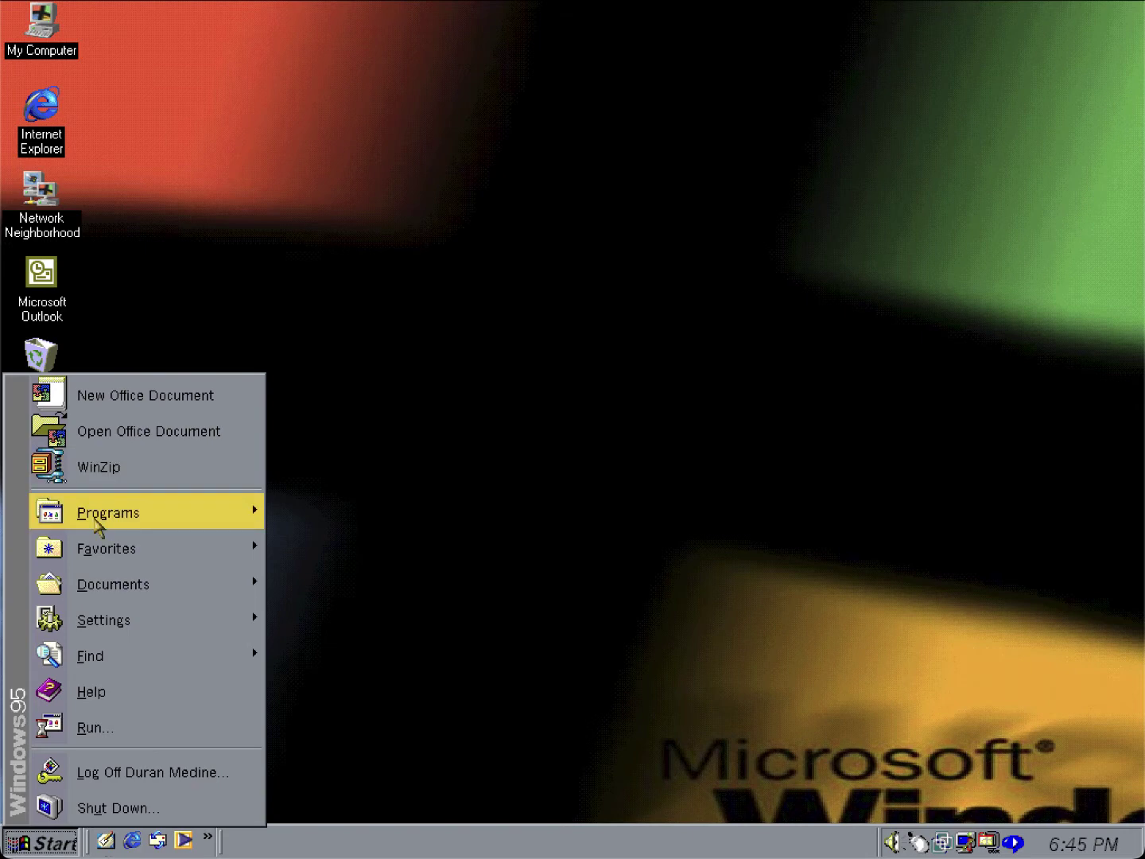
mouse_move(96, 519)
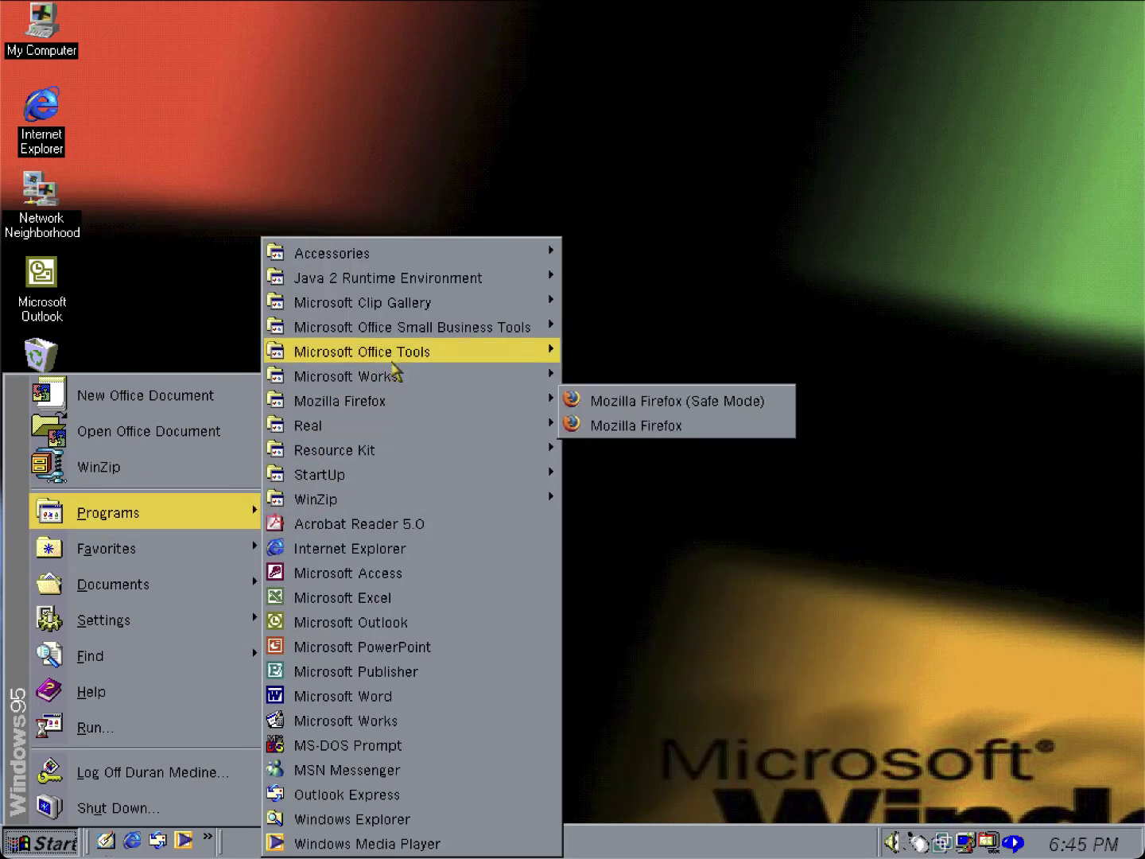
mouse_move(439, 254)
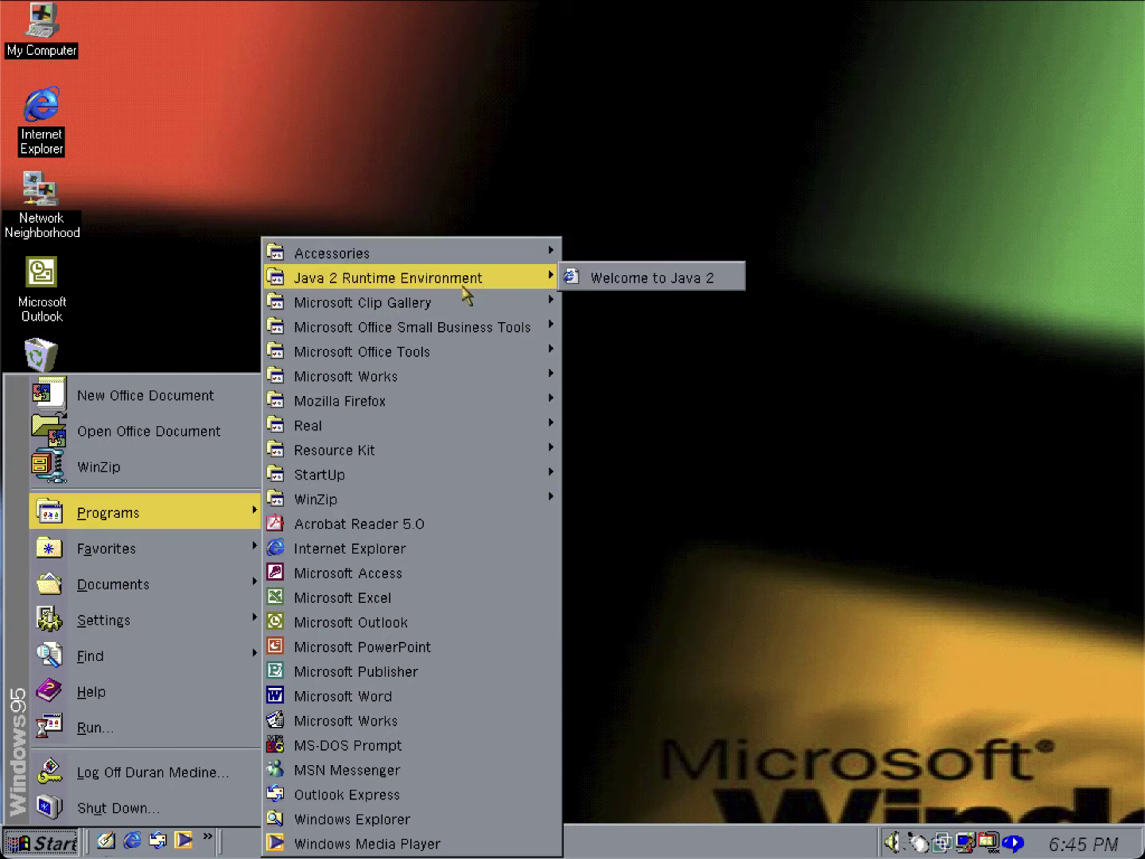
mouse_move(453, 327)
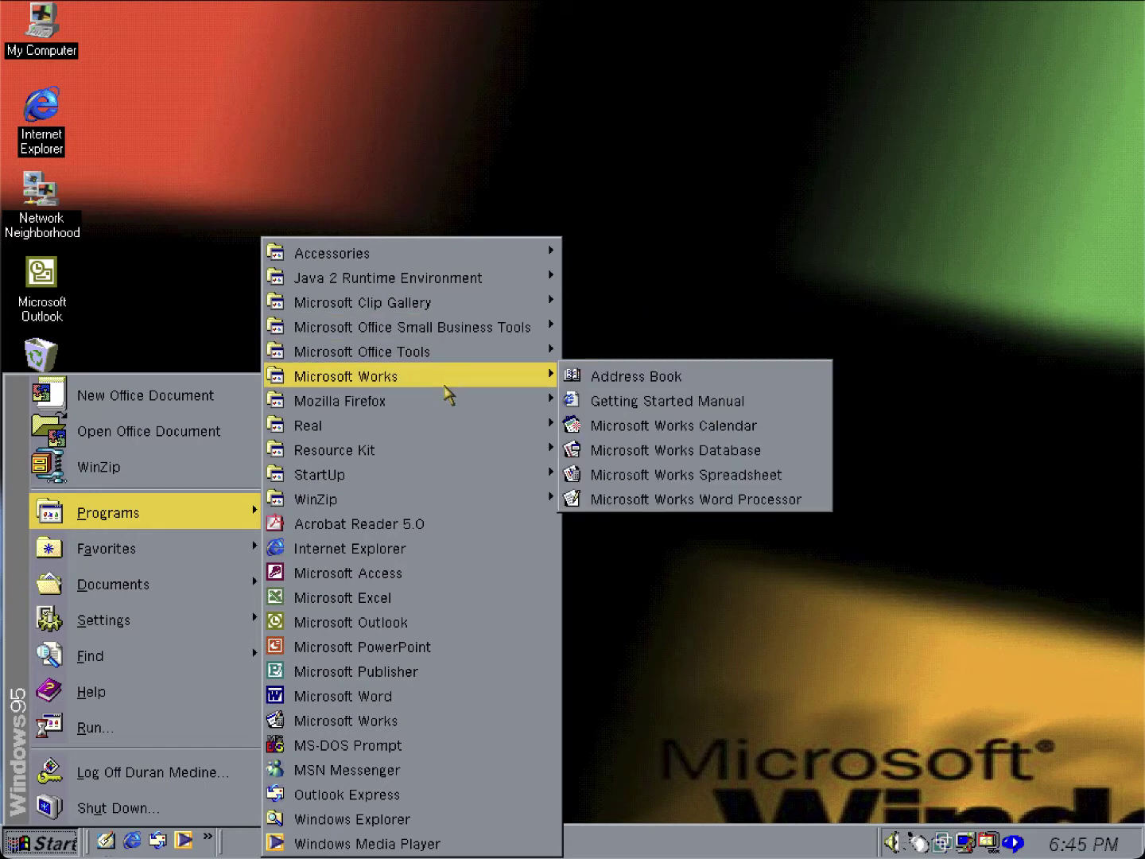
mouse_move(457, 450)
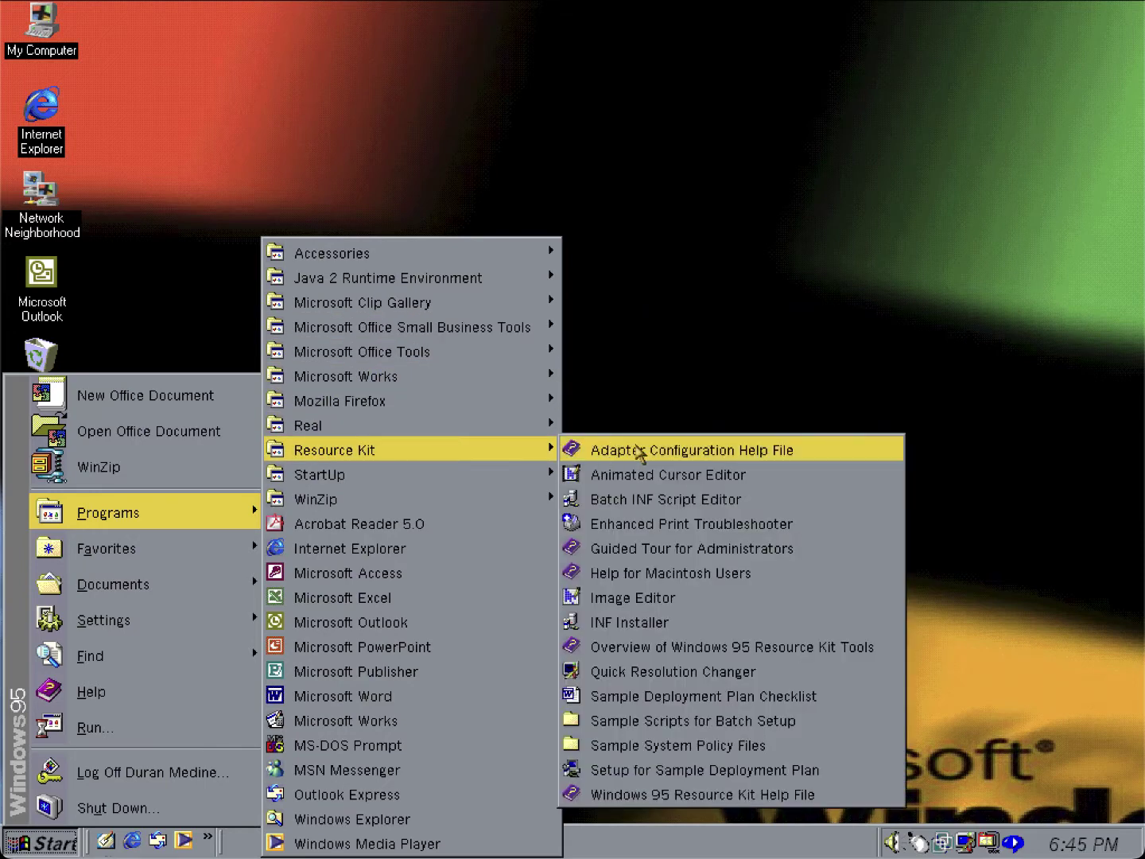
right_click(477, 460)
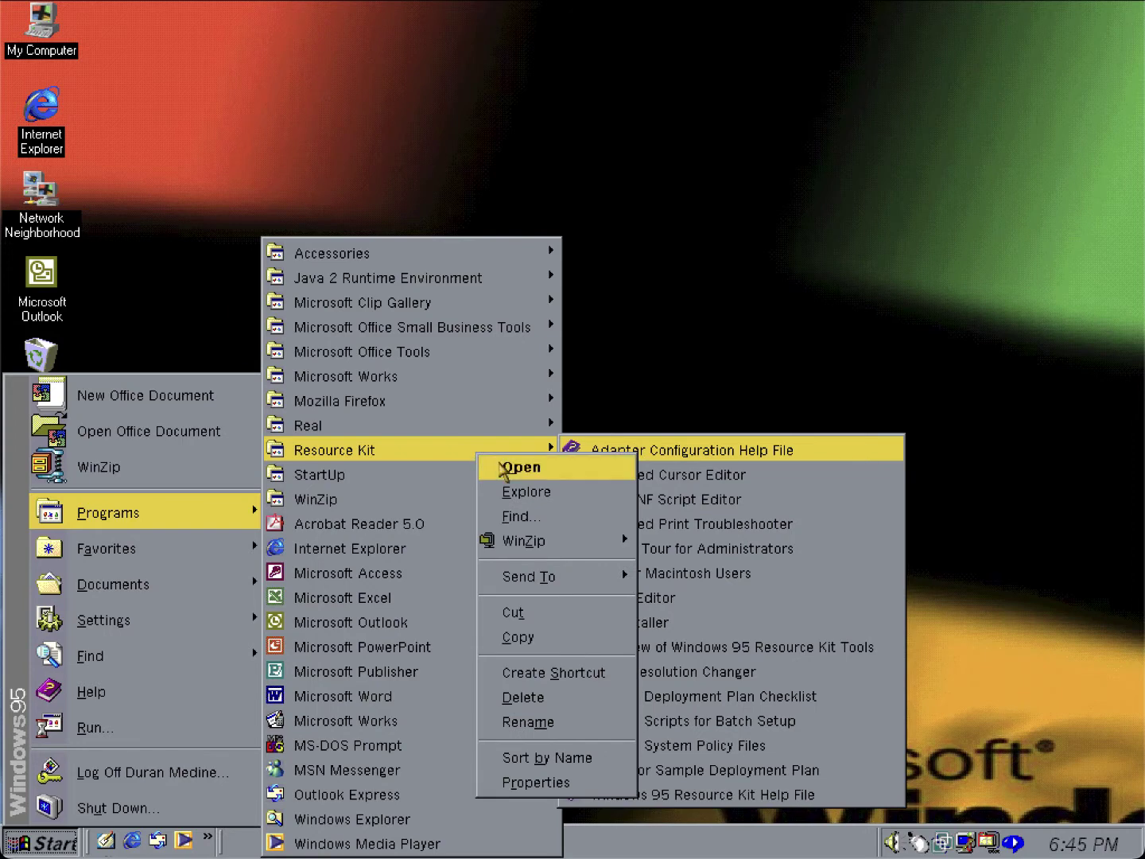
click(500, 464)
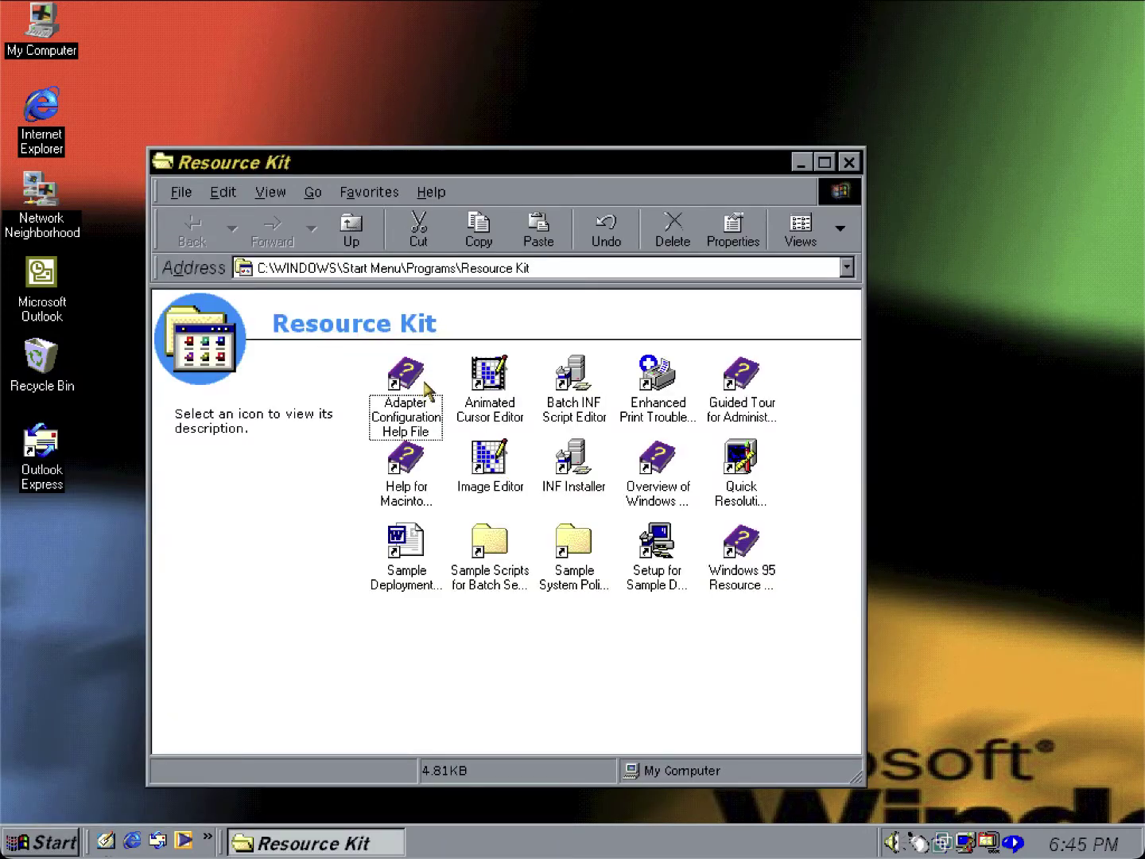
Launch Animated Cursor Editor and cancel the first Open dialog.
click(486, 385)
double_click(487, 384)
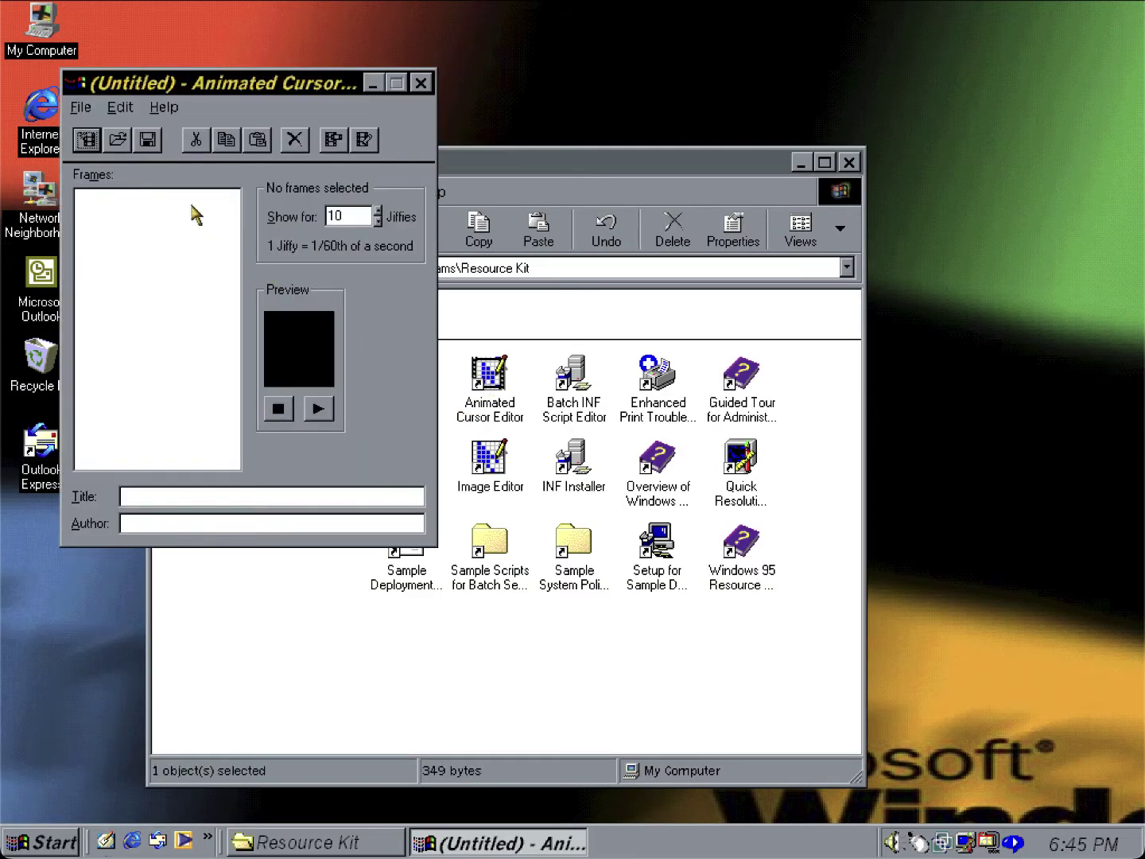
click(117, 134)
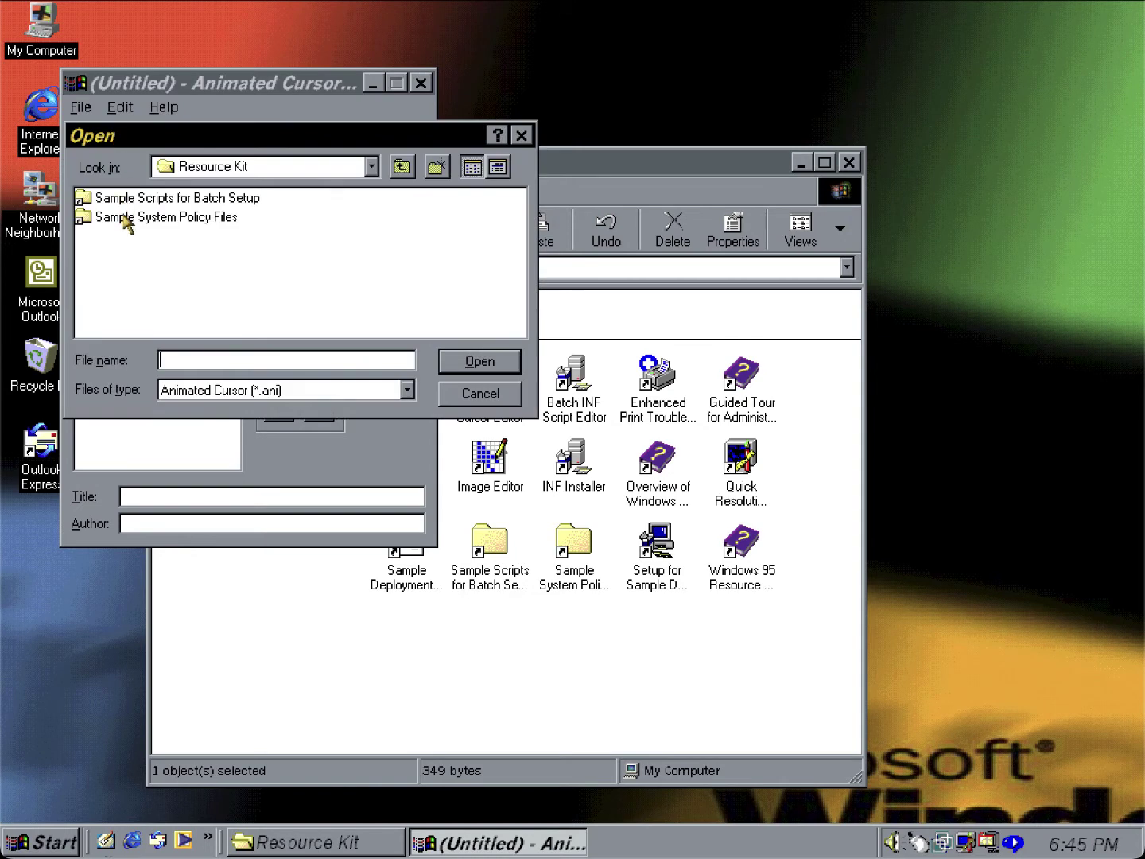
click(454, 391)
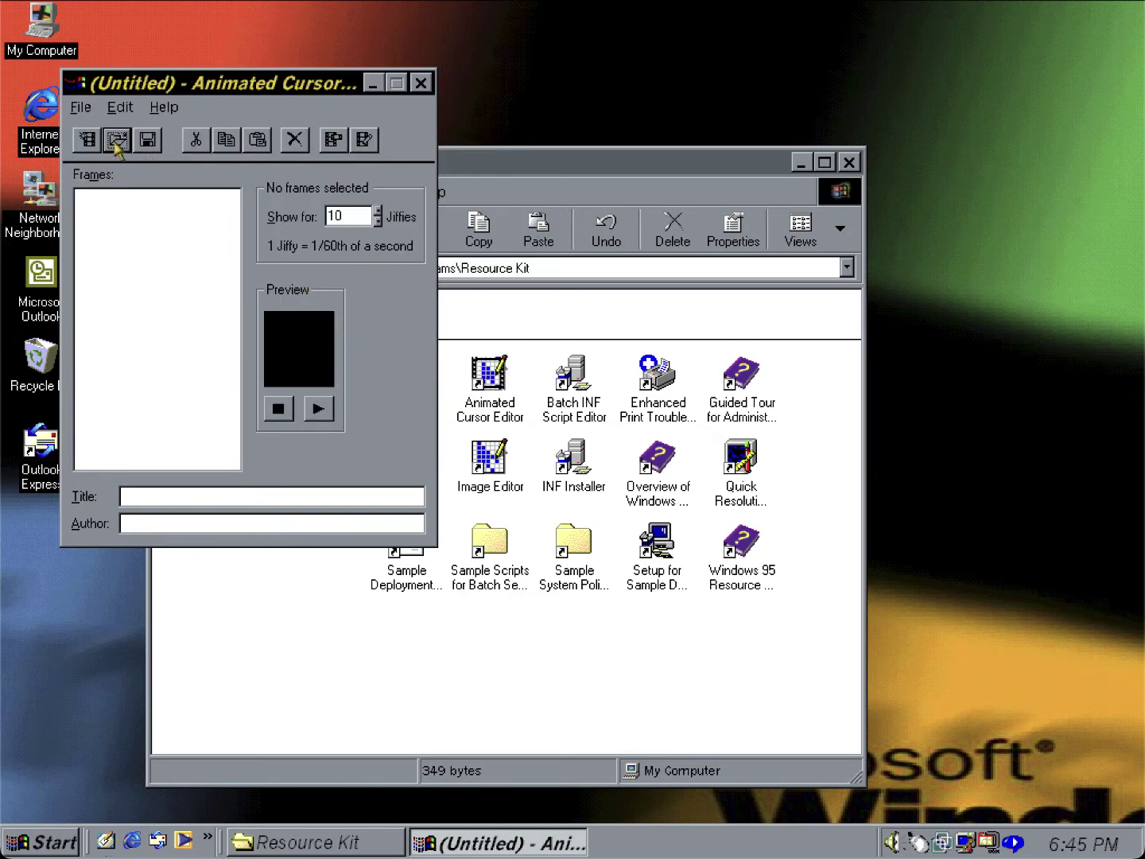
Browse File > Open up to C:\Program Files, then cancel without opening anything.
click(81, 107)
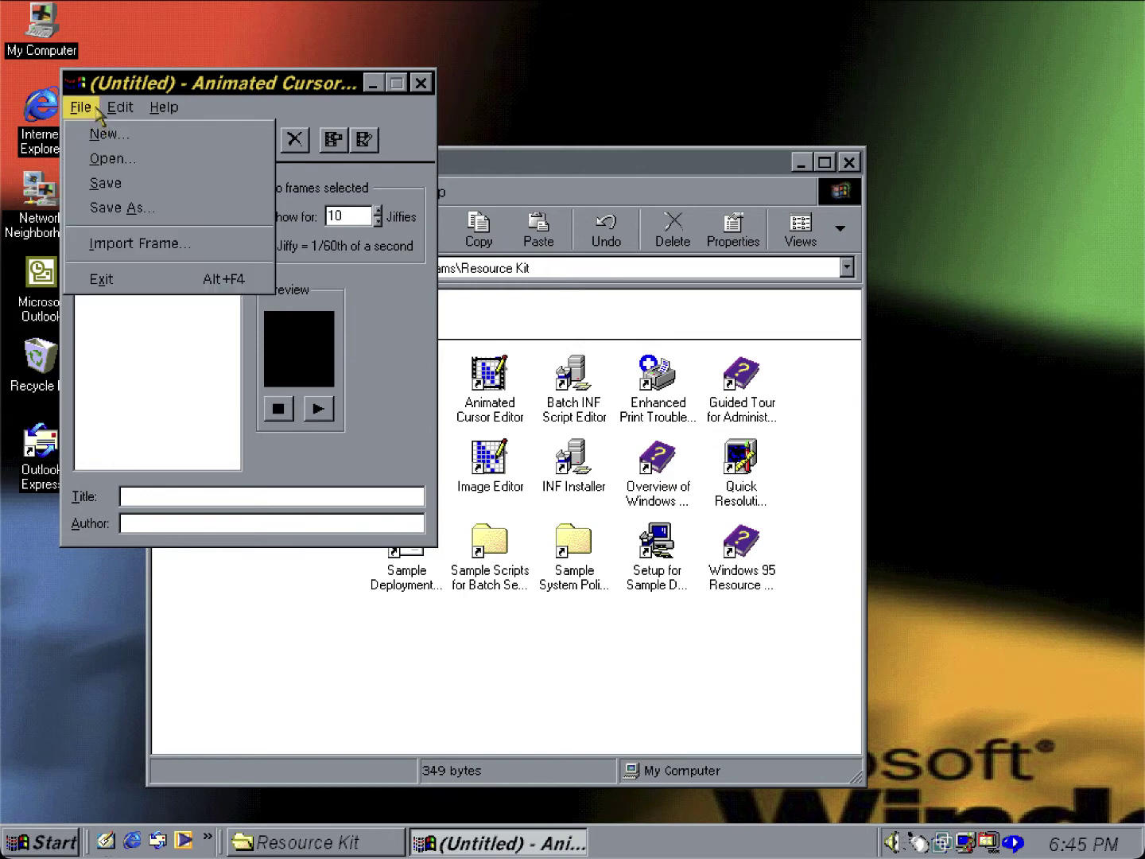
click(102, 160)
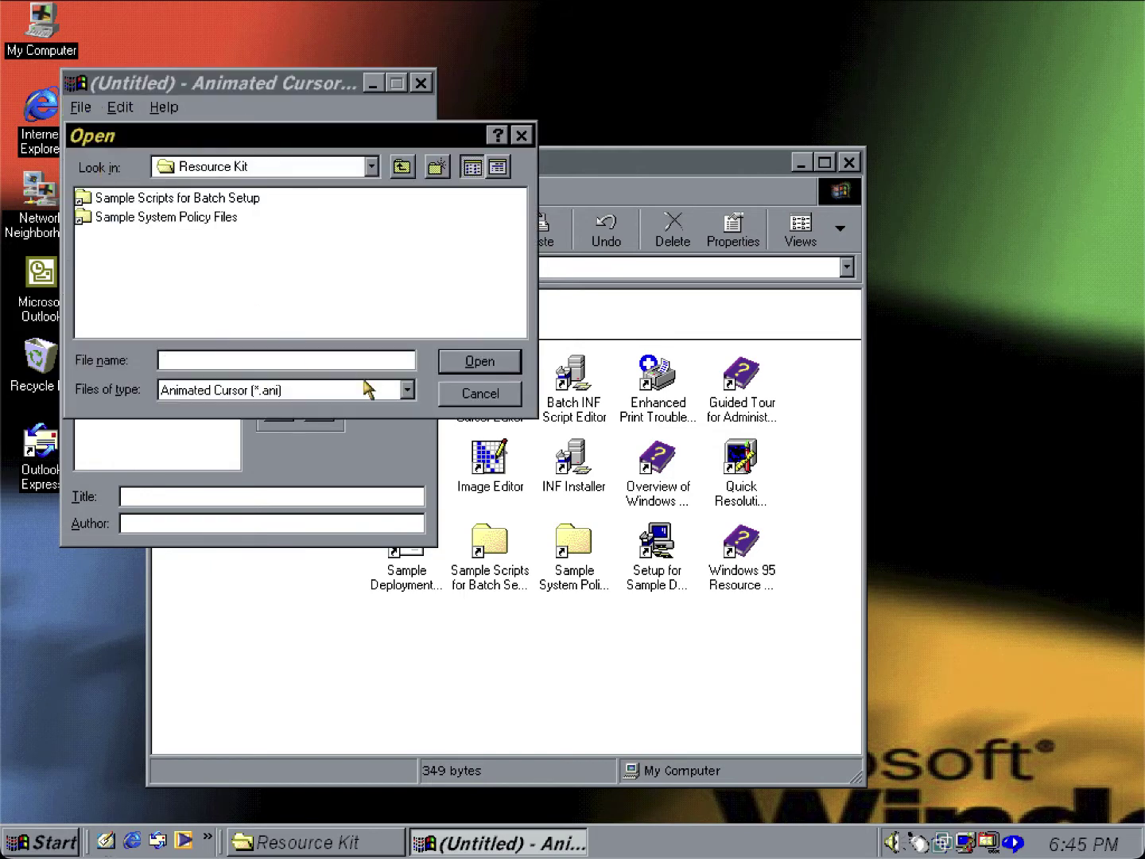
click(401, 169)
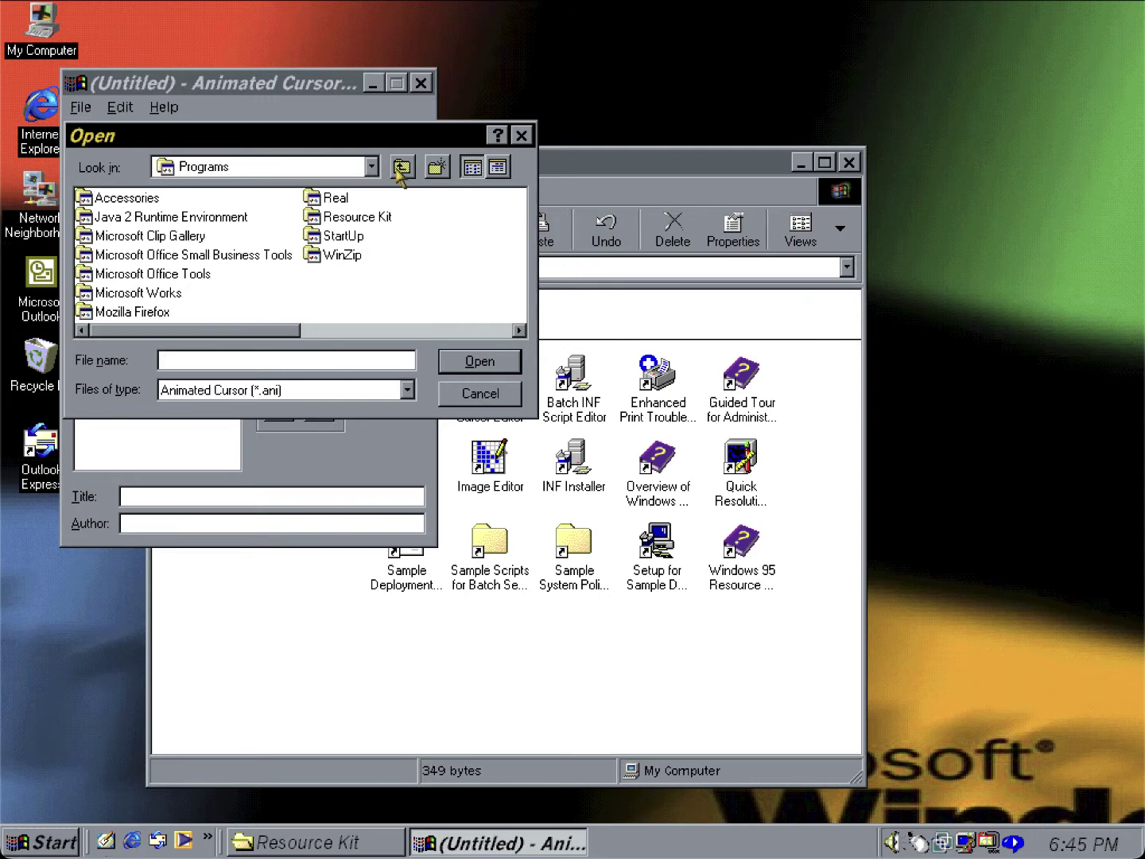
click(401, 169)
click(370, 166)
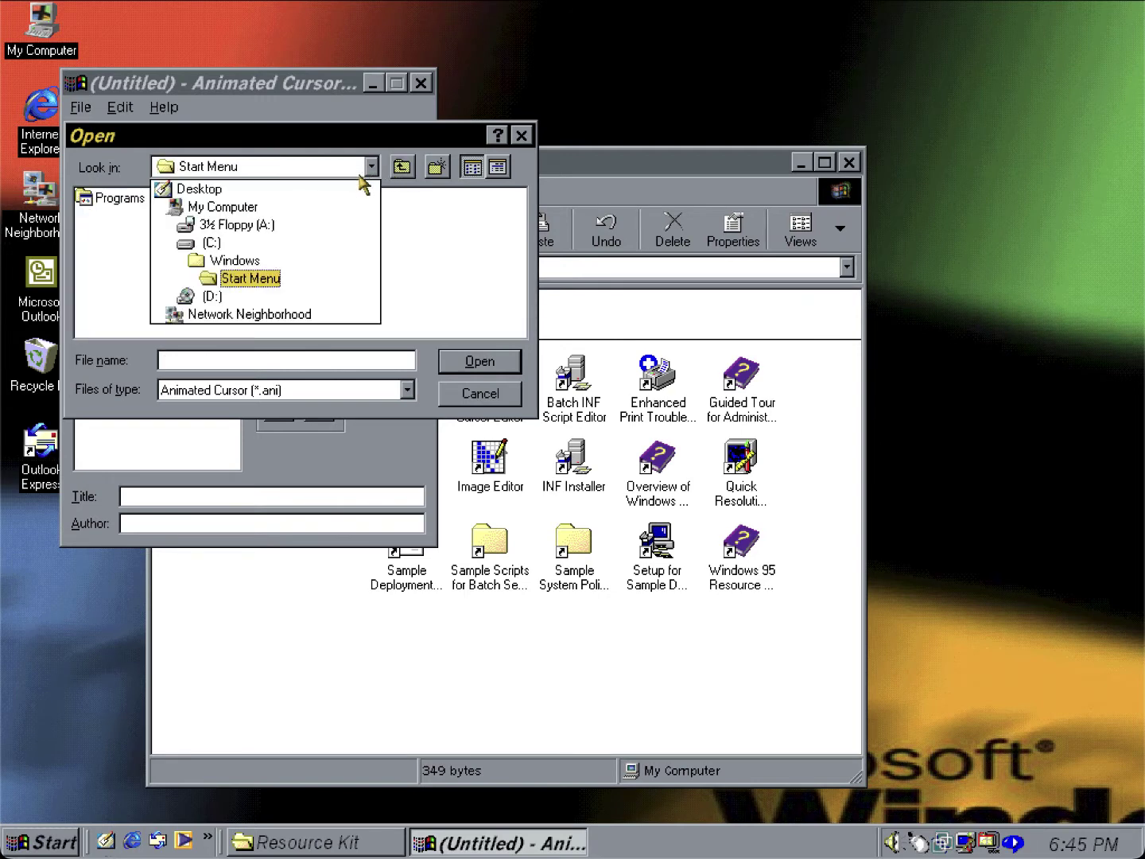
click(351, 248)
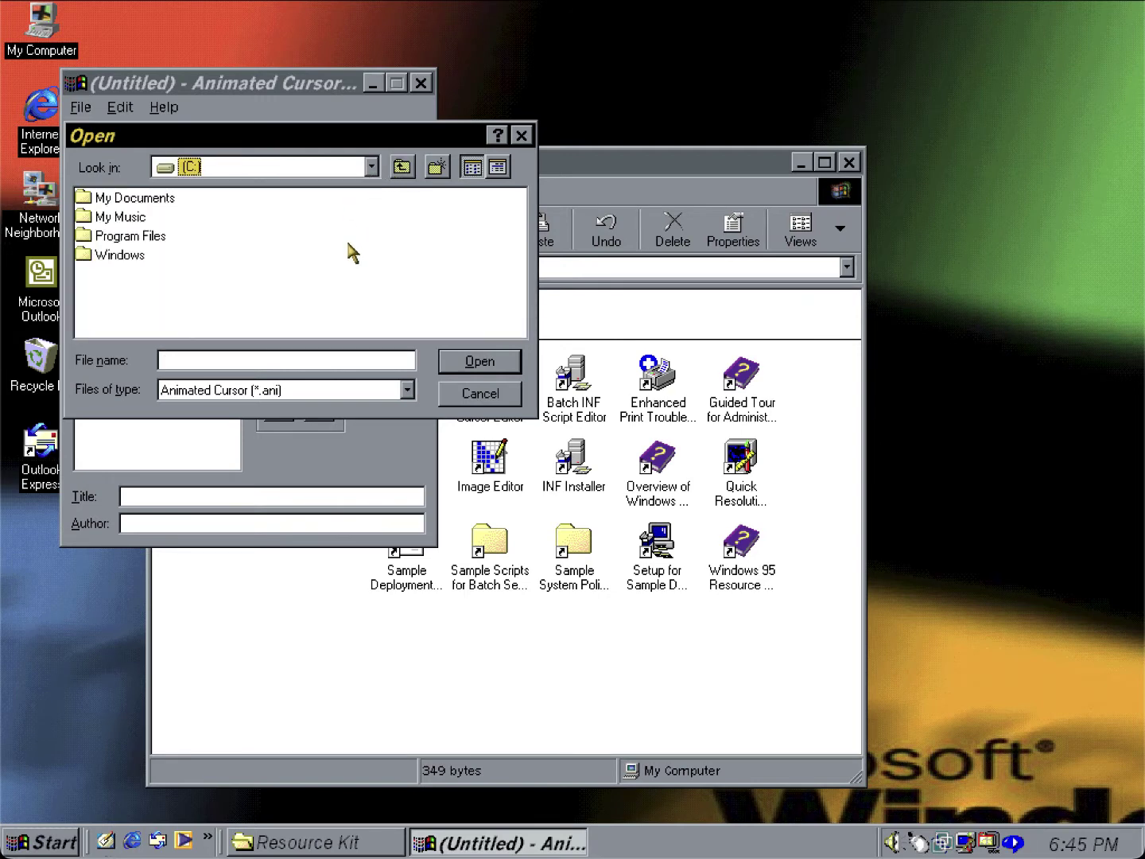
double_click(158, 241)
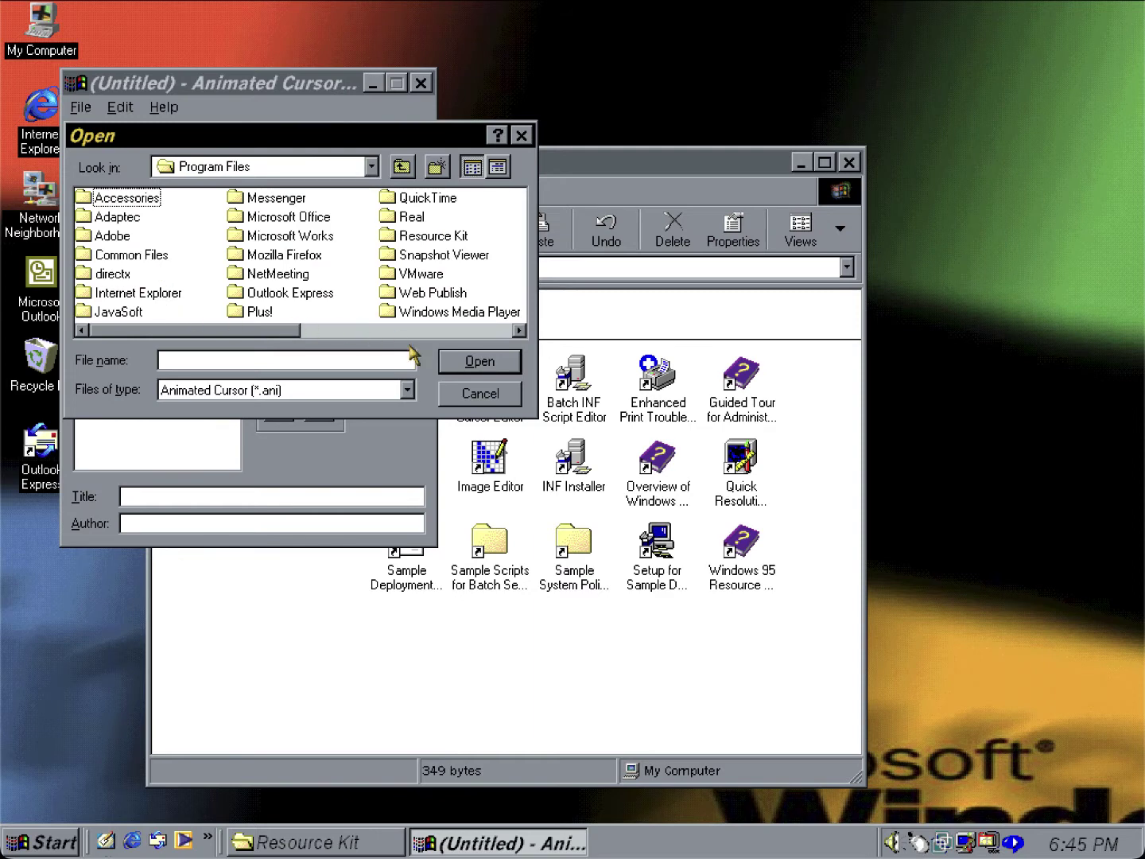
click(468, 390)
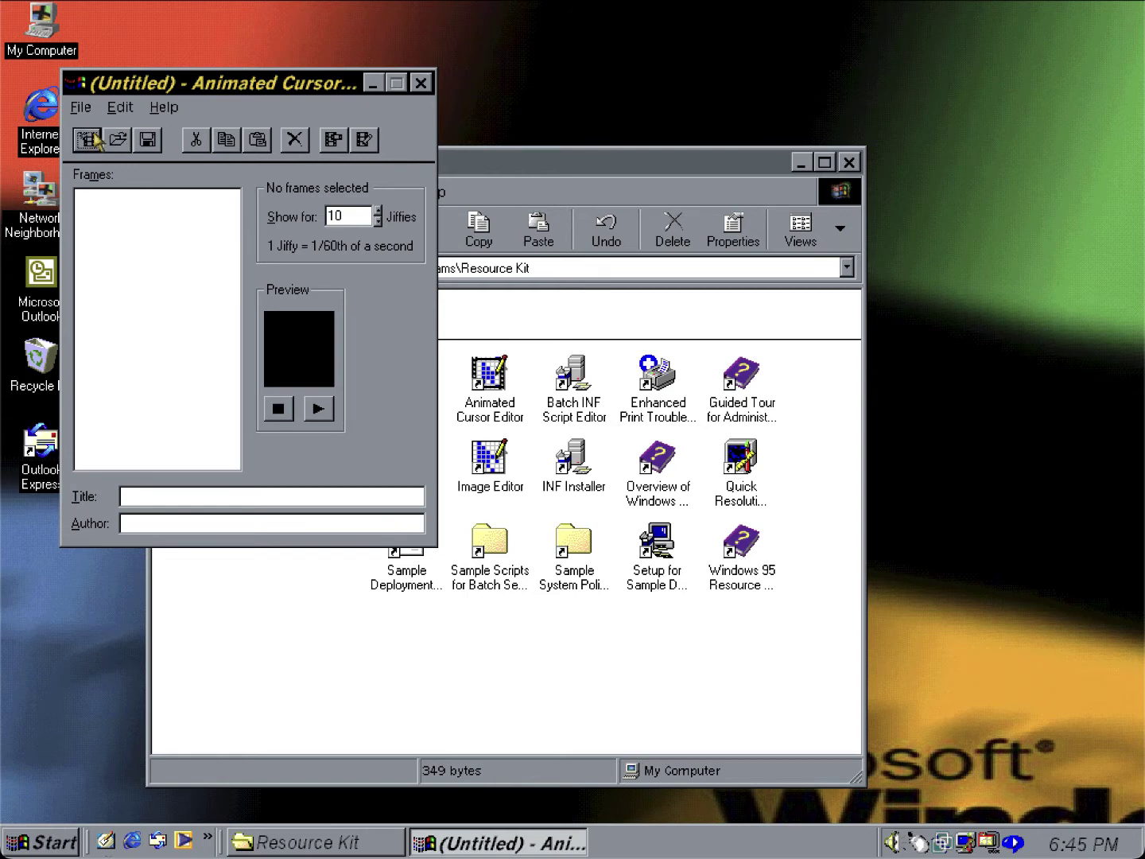
View the editor's Options dialog and close it unchanged.
click(79, 107)
mouse_move(121, 110)
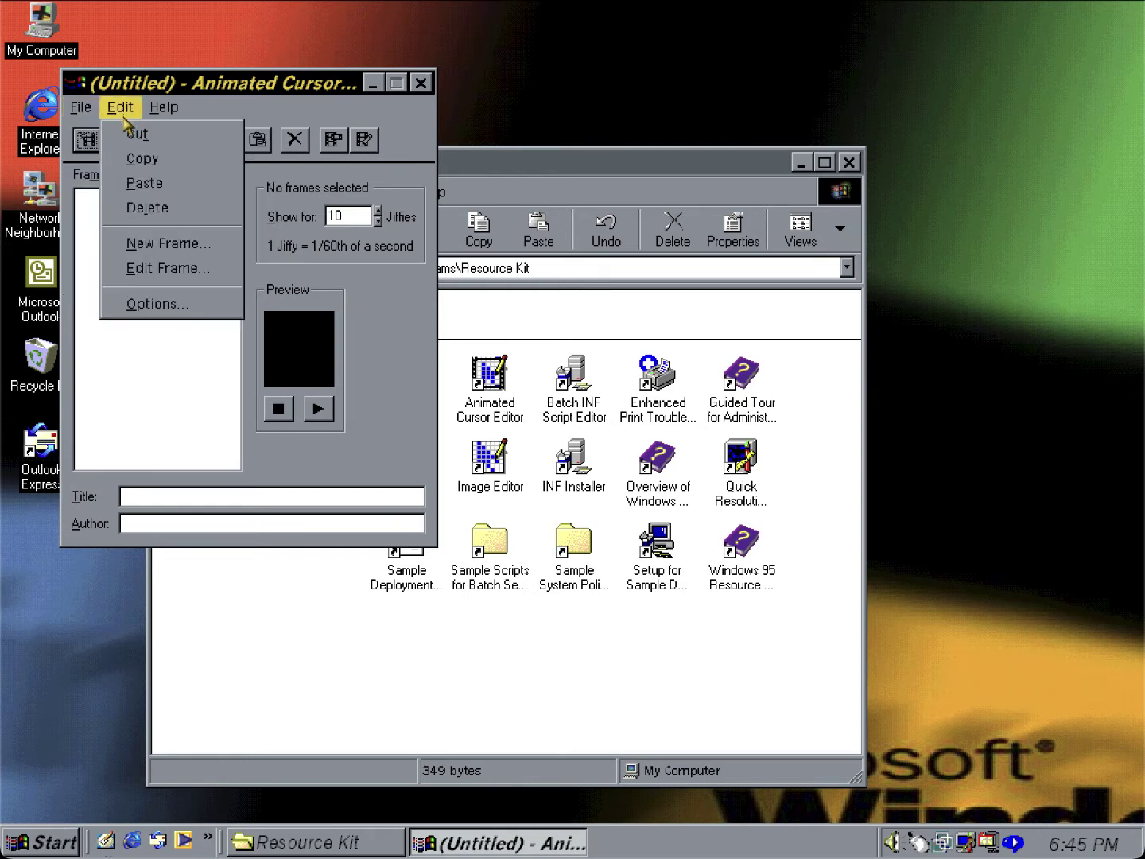
click(134, 305)
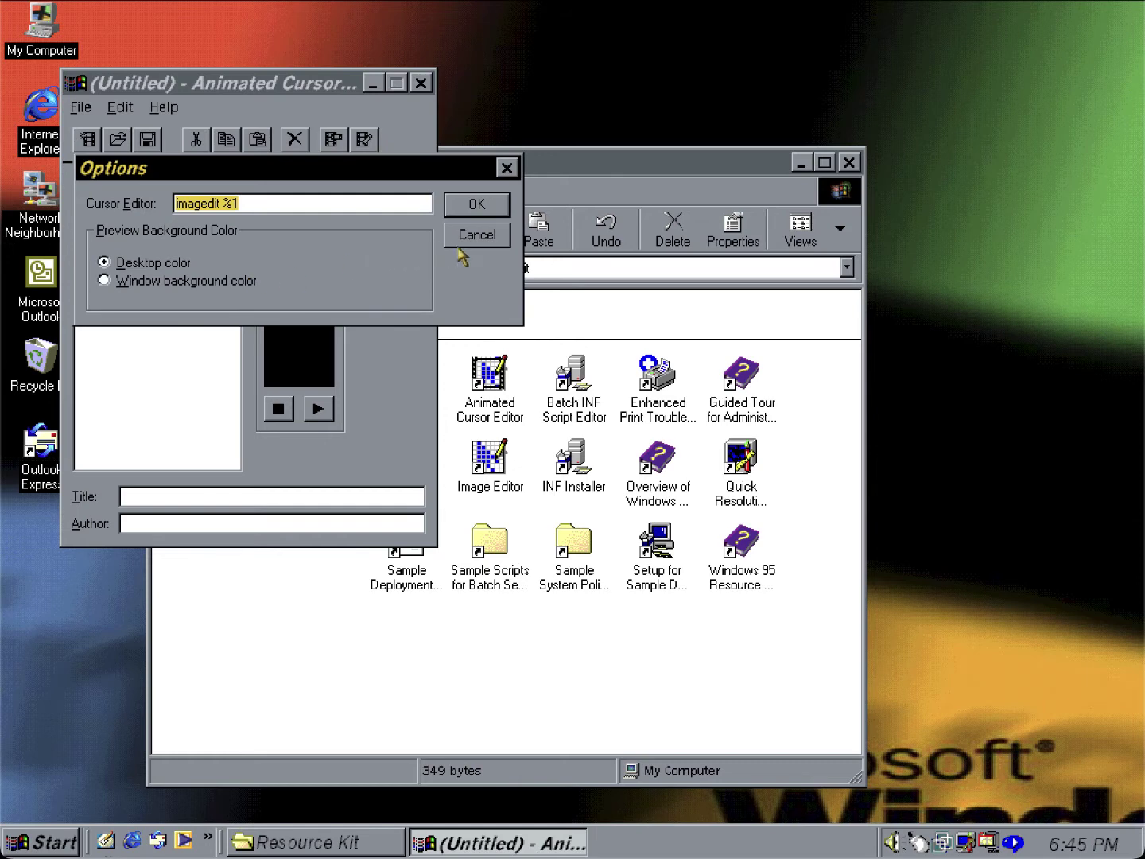
click(498, 240)
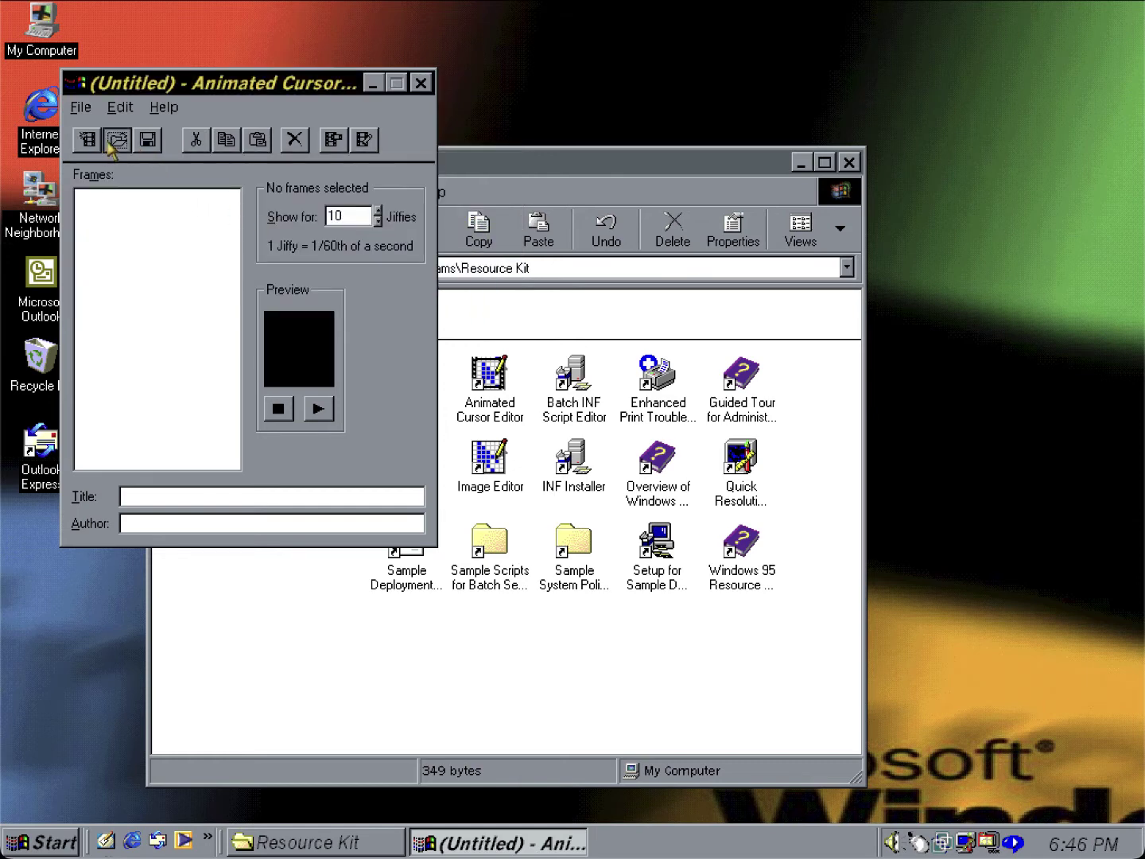
Open Windows 95D Lite busy.ani from Program Files\Plus!\Themes.
click(109, 146)
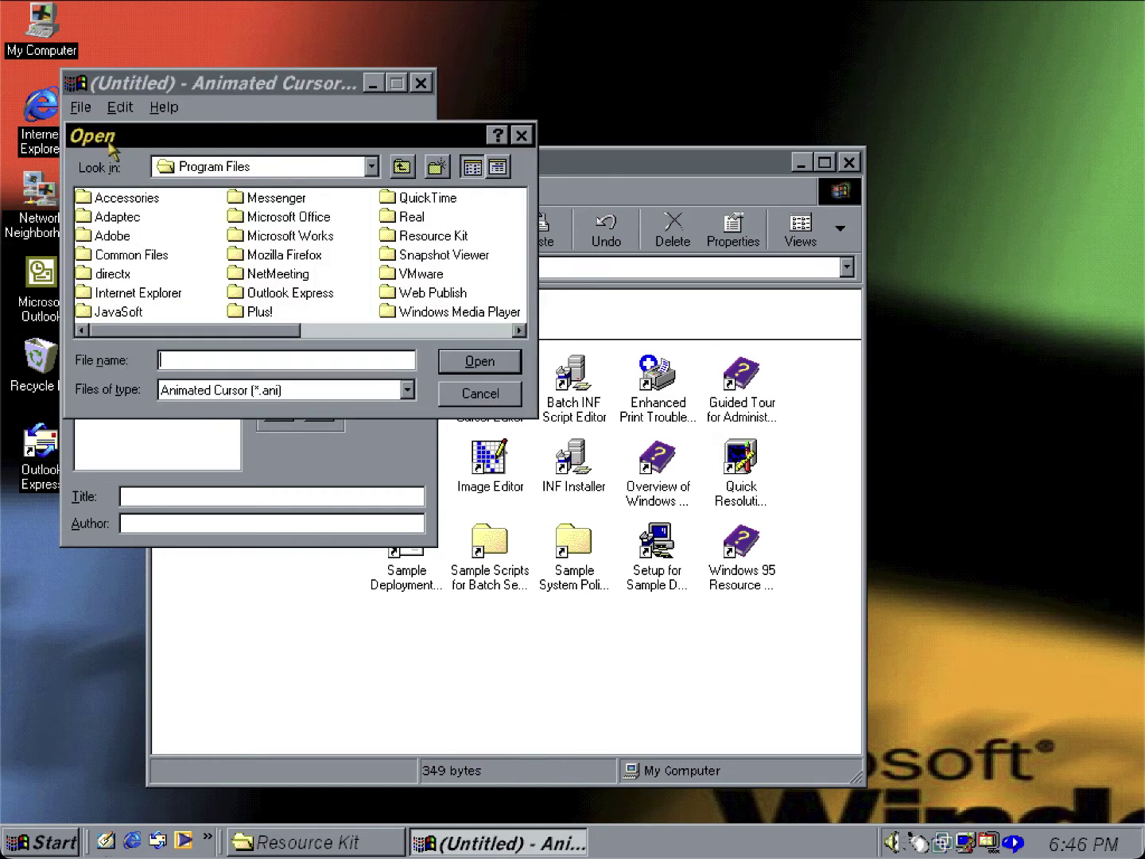
double_click(255, 314)
double_click(125, 238)
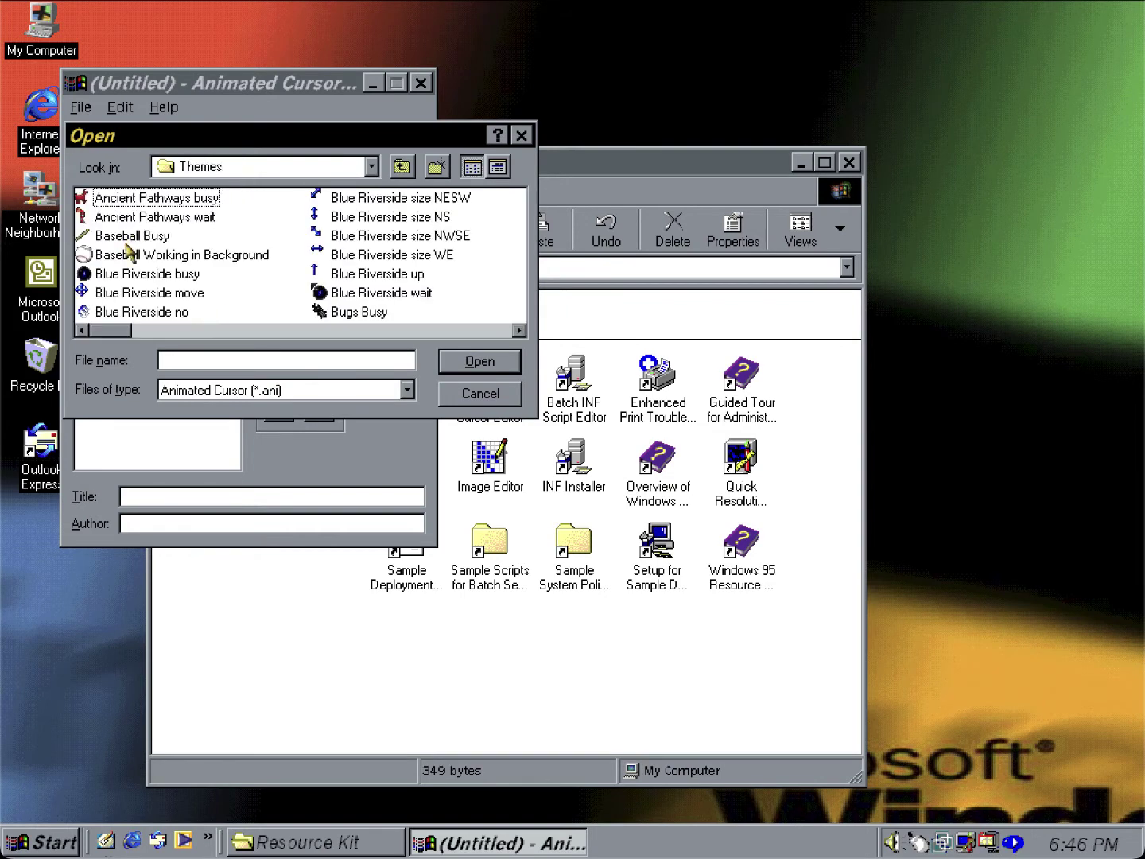
drag(125, 332, 452, 333)
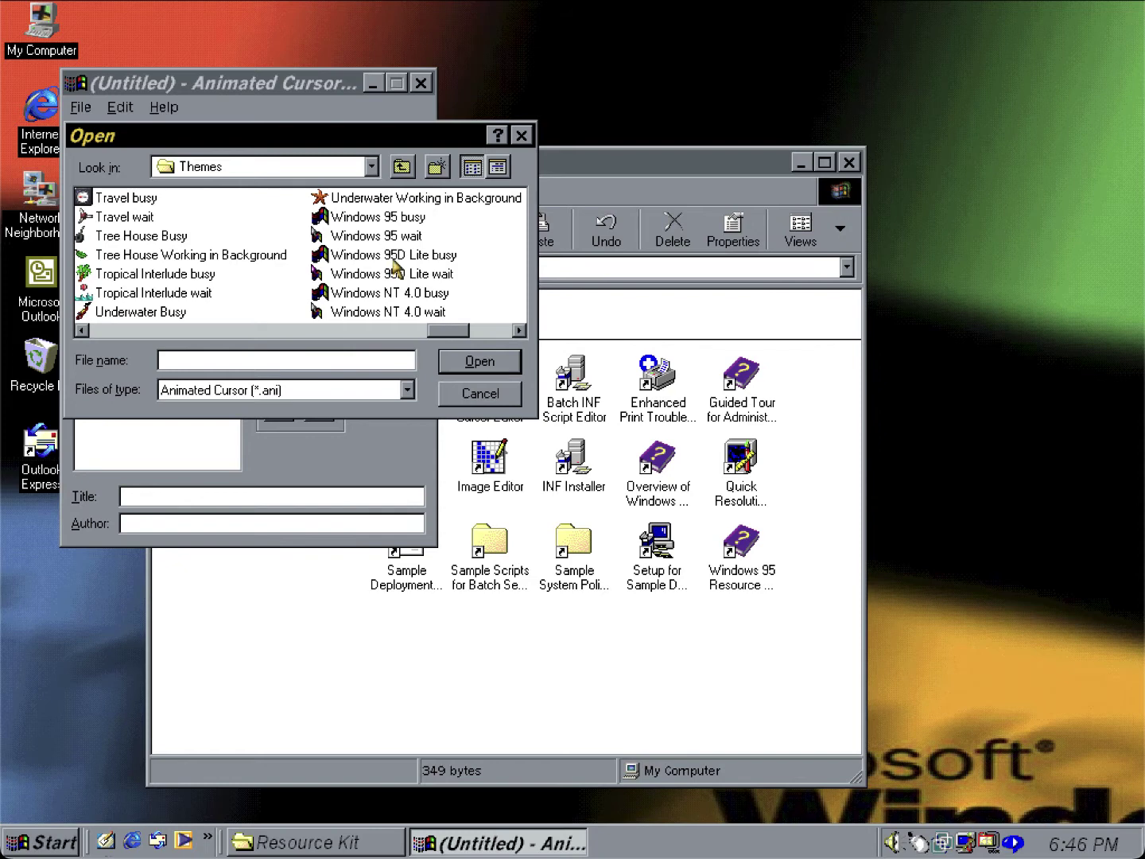
double_click(395, 256)
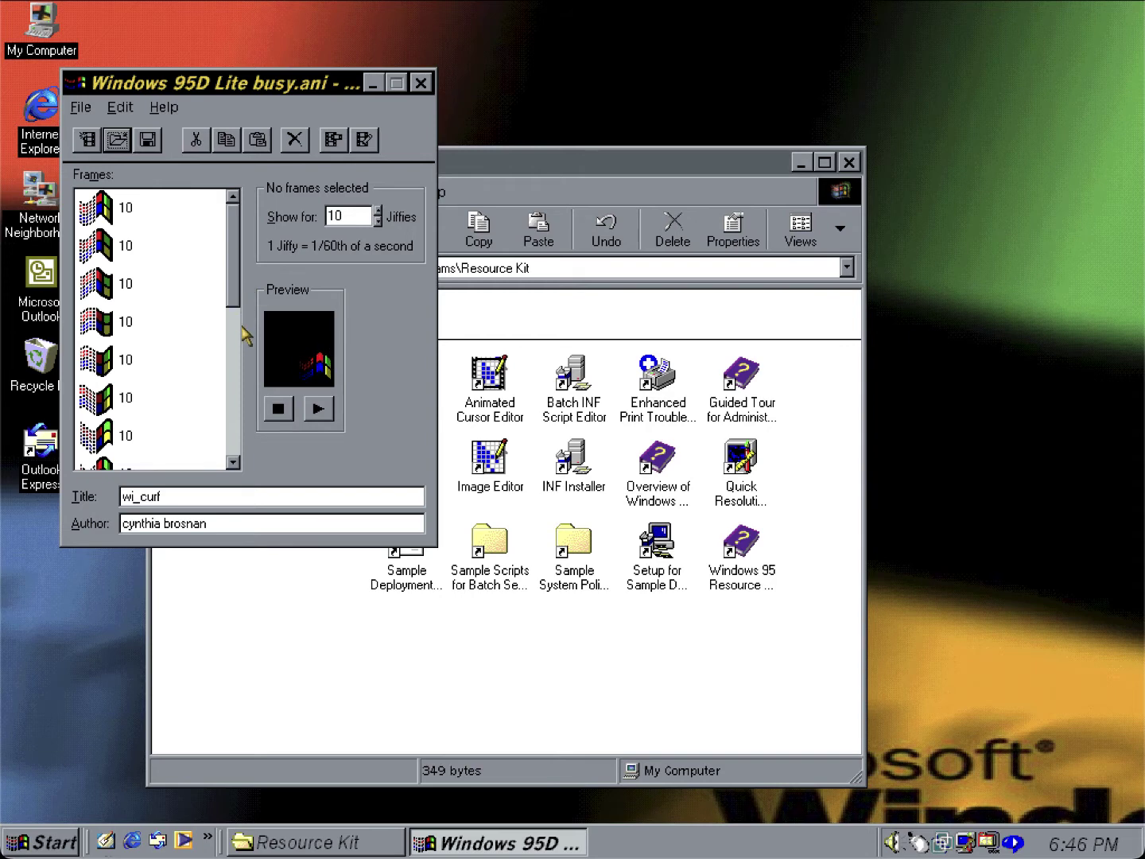
Scroll through the cursor's frames, then stop and replay the animation preview.
click(238, 338)
click(234, 462)
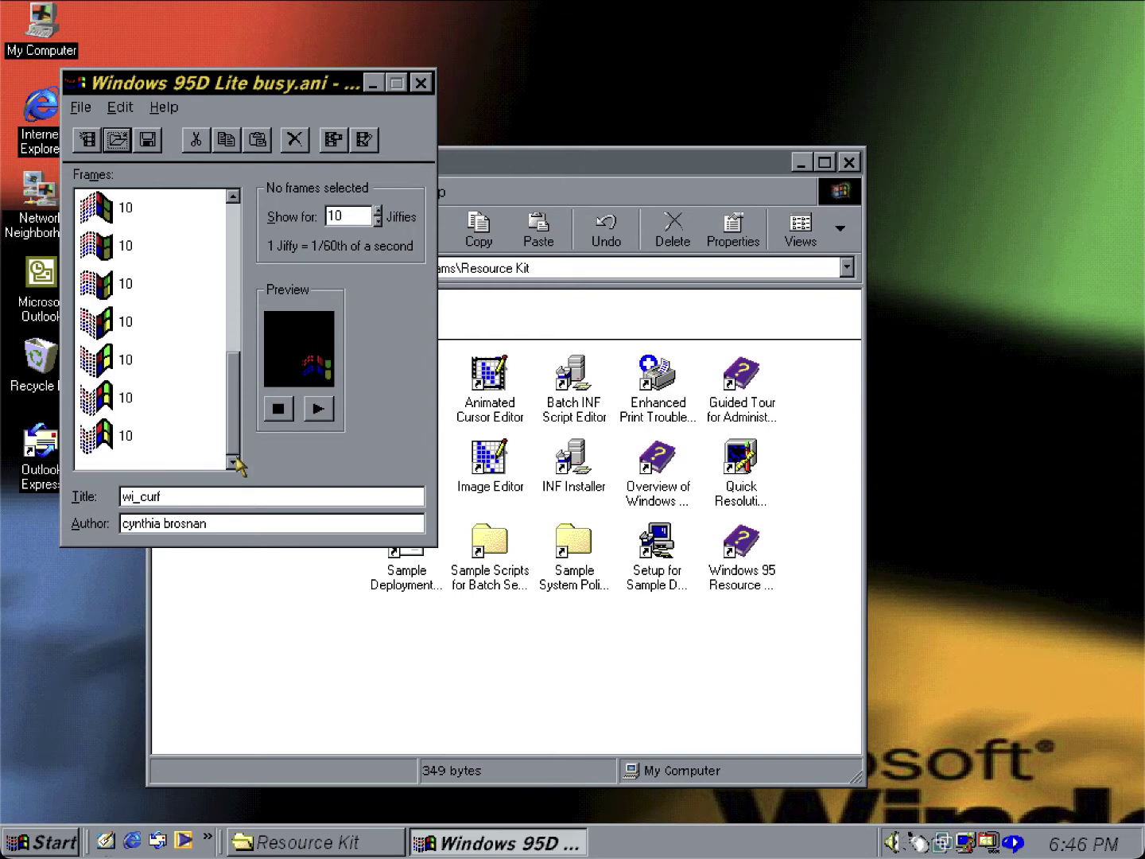
drag(240, 446, 241, 174)
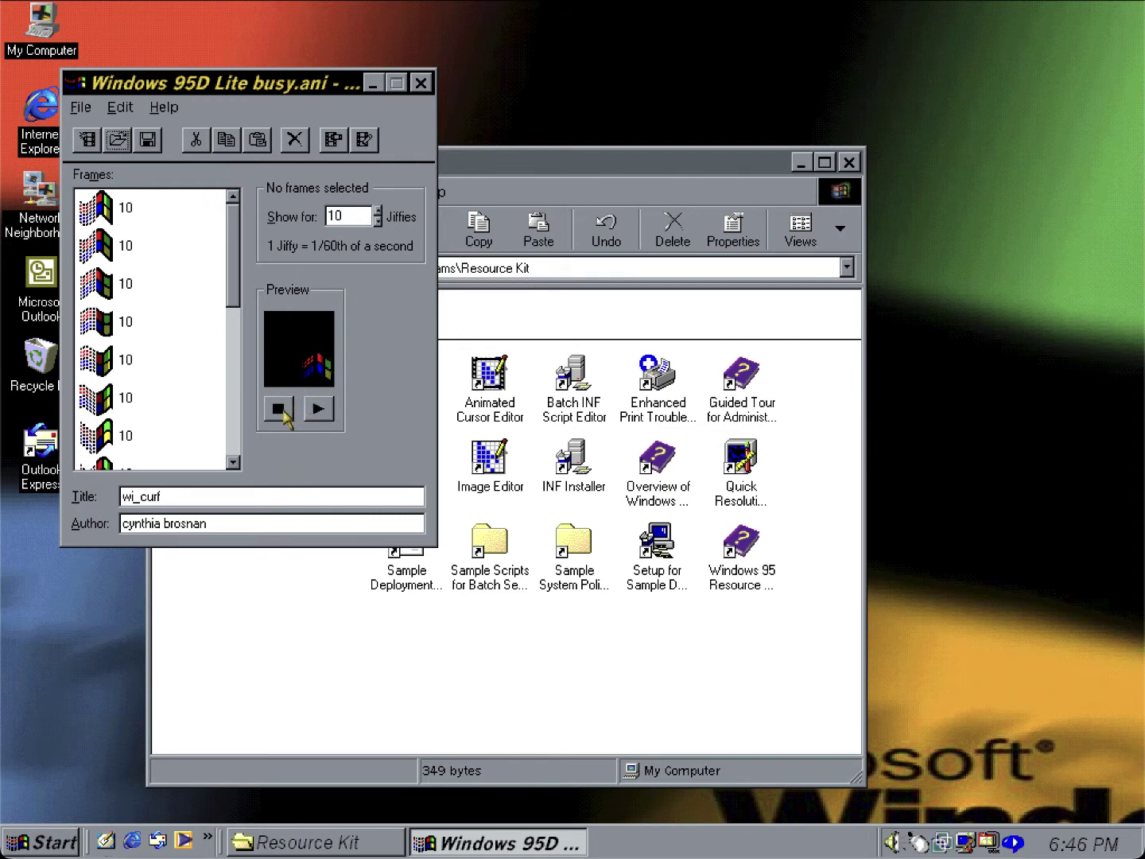
click(281, 411)
click(312, 412)
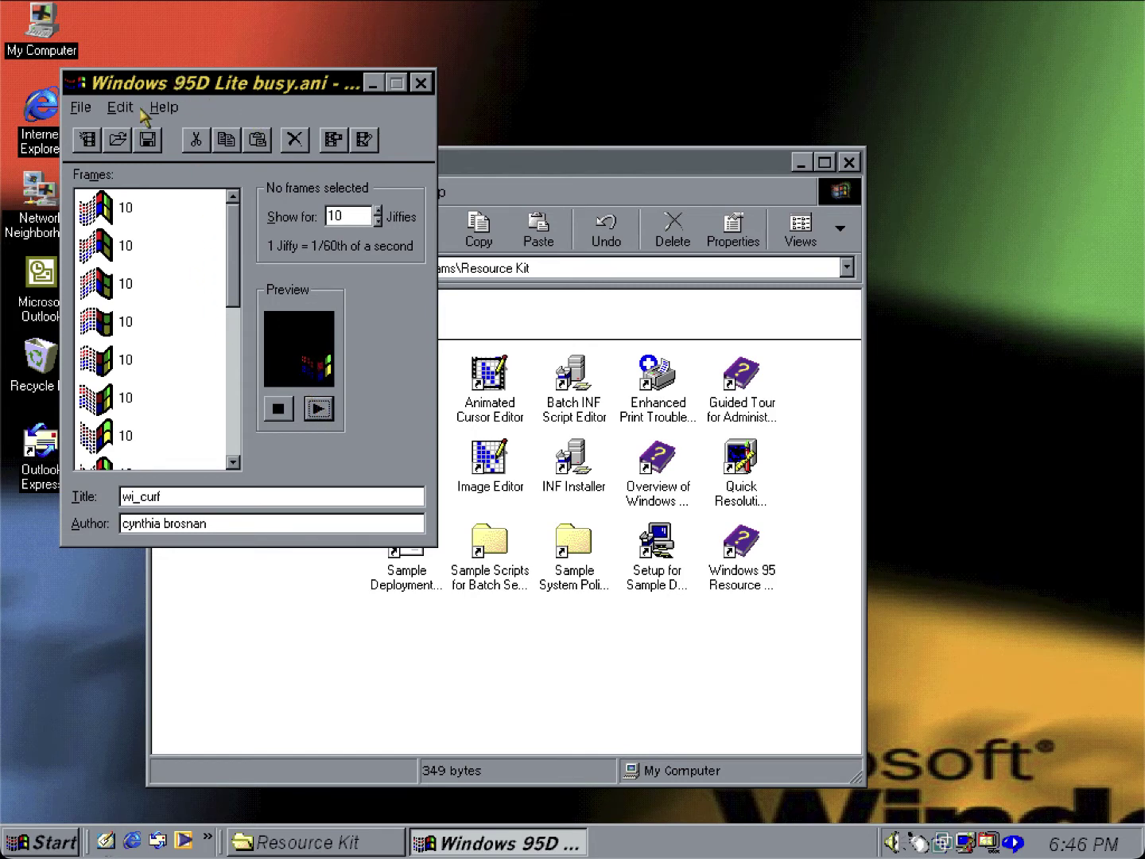
View the Animated Cursor Editor's Help > About version information and close it.
click(164, 107)
click(158, 131)
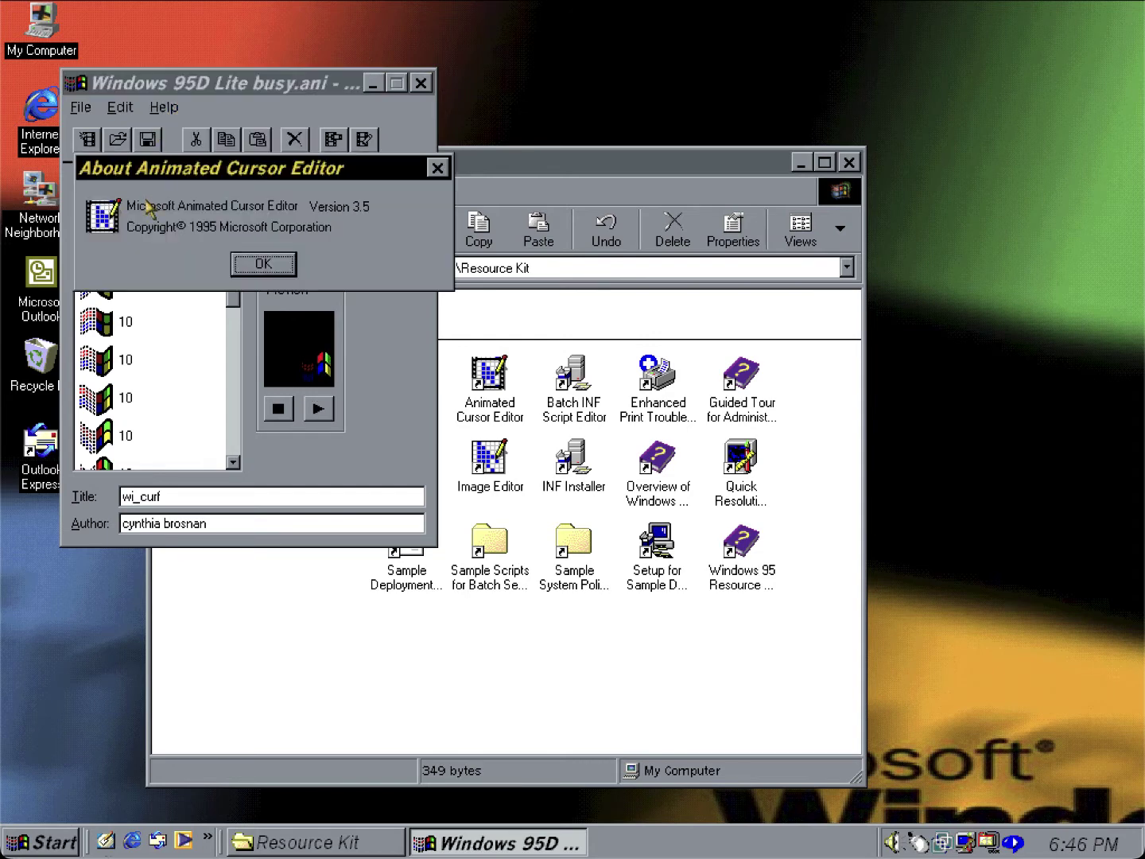
click(263, 264)
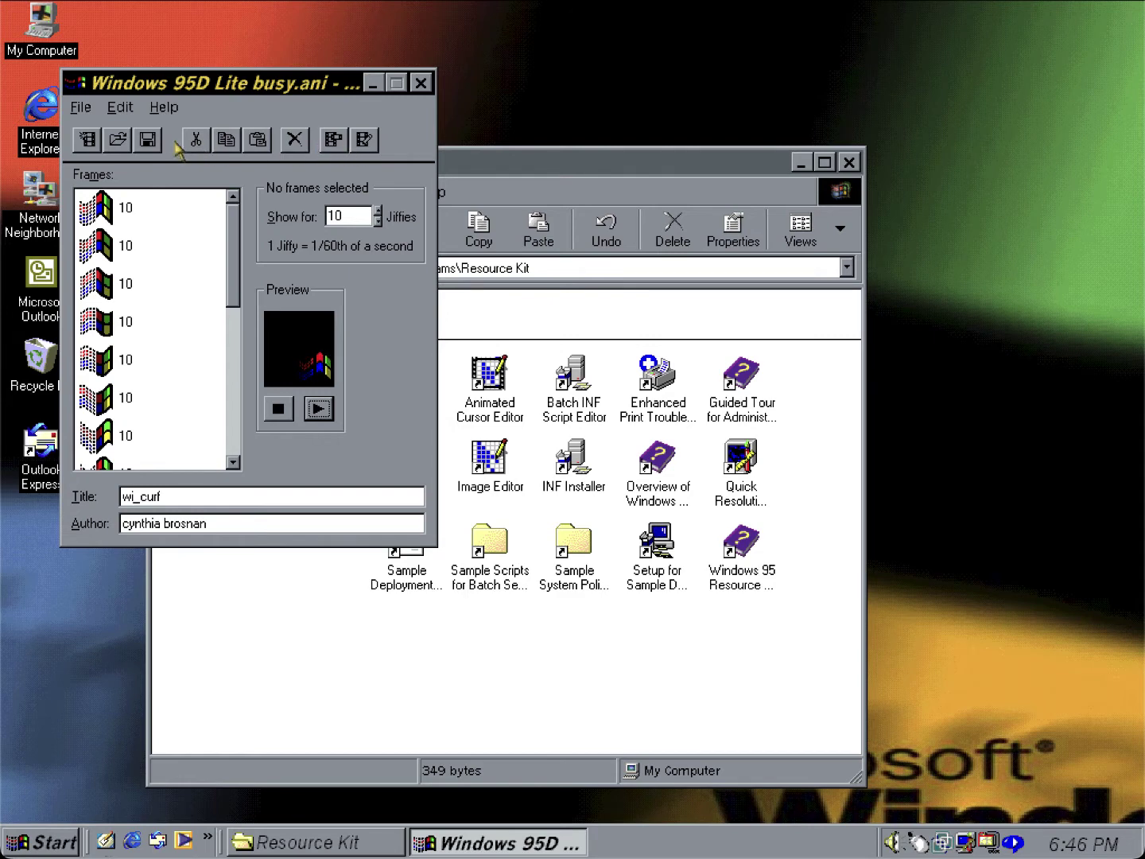
Set the preview background to the window colour in Options.
click(80, 108)
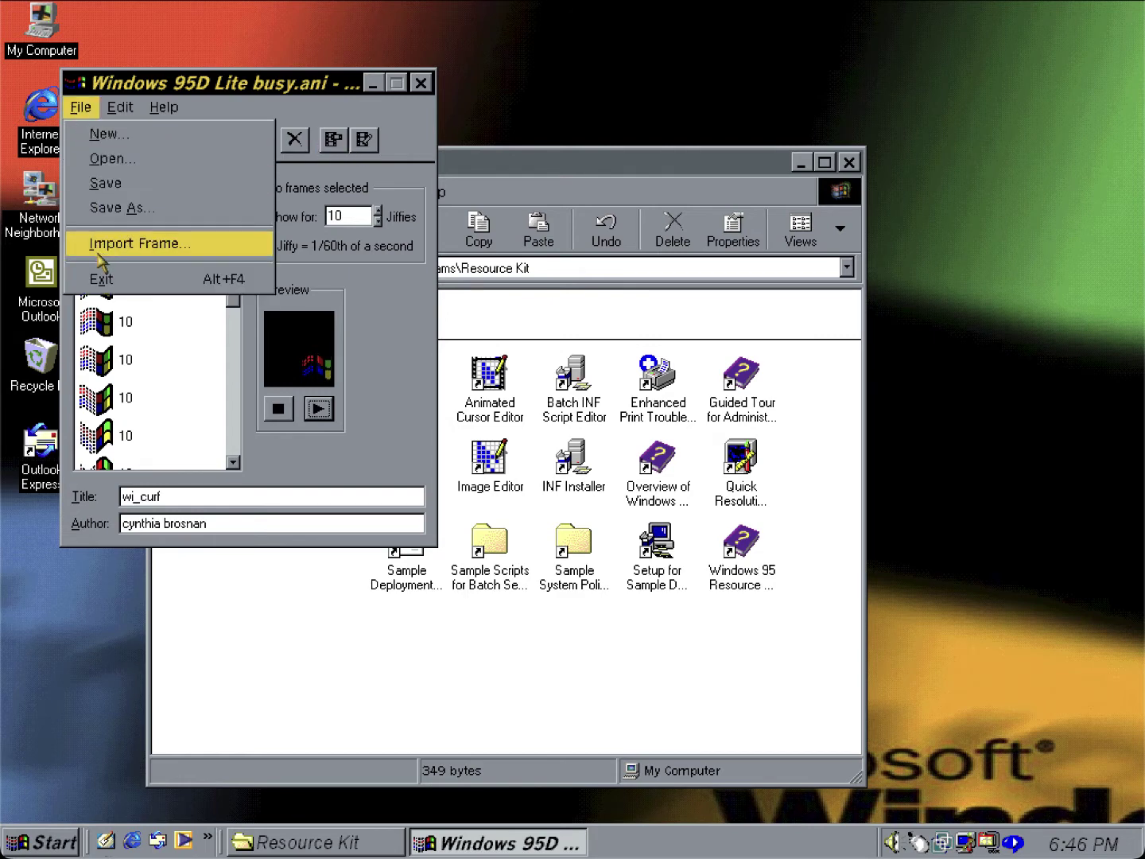
mouse_move(164, 106)
mouse_move(120, 108)
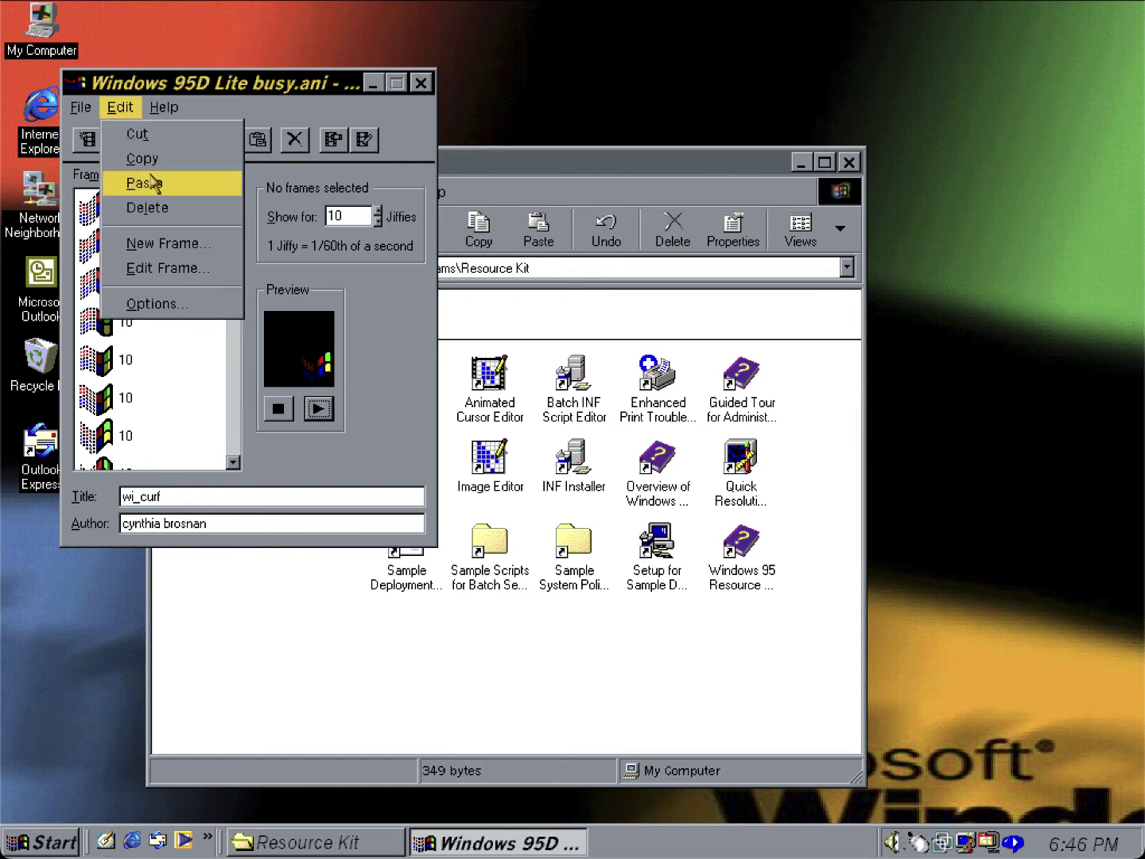
click(175, 301)
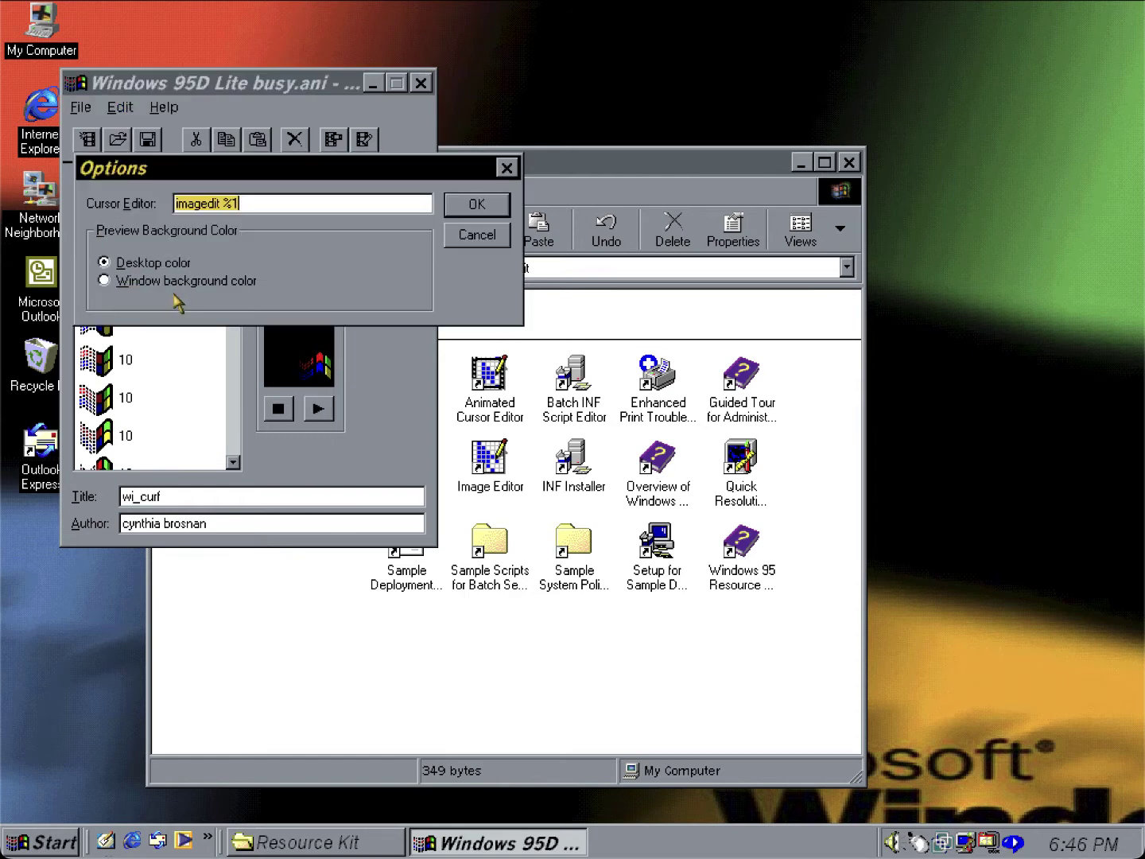
click(186, 282)
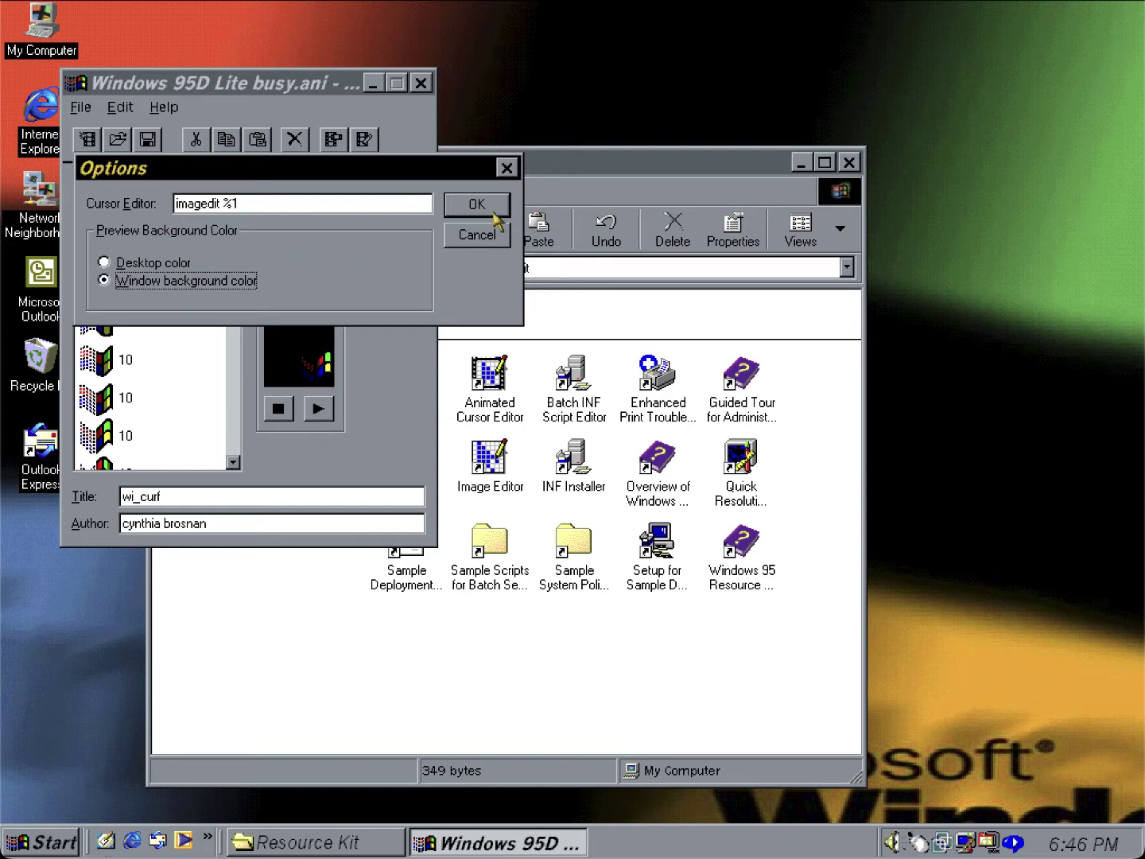
click(477, 204)
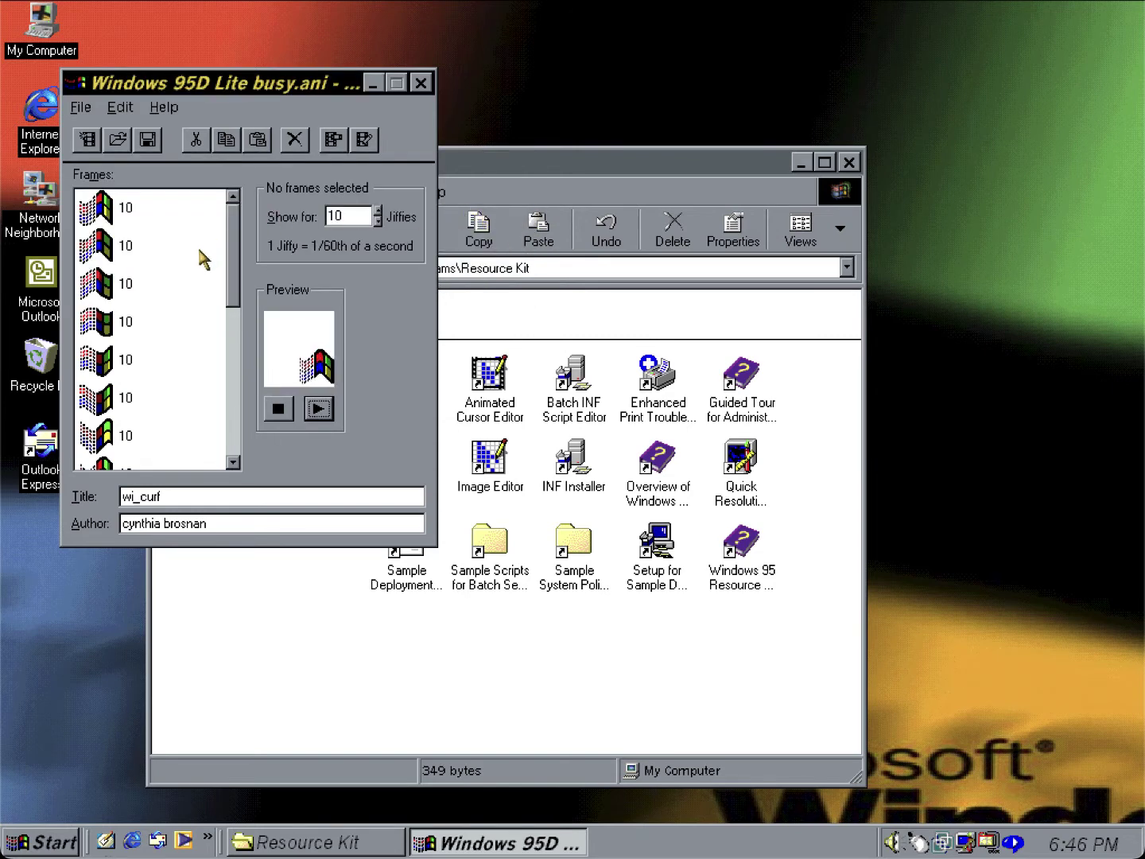
Select the last frame, 17, then close Animated Cursor Editor.
drag(230, 256, 231, 407)
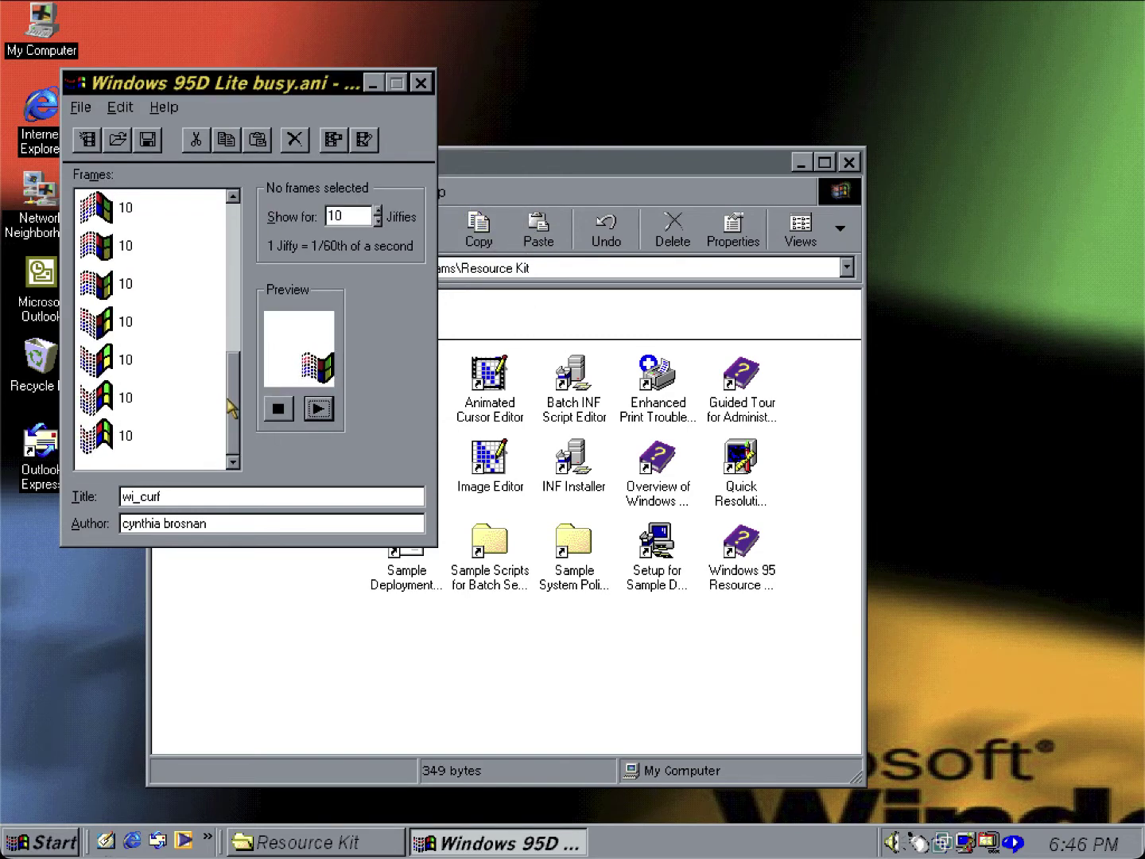
click(129, 444)
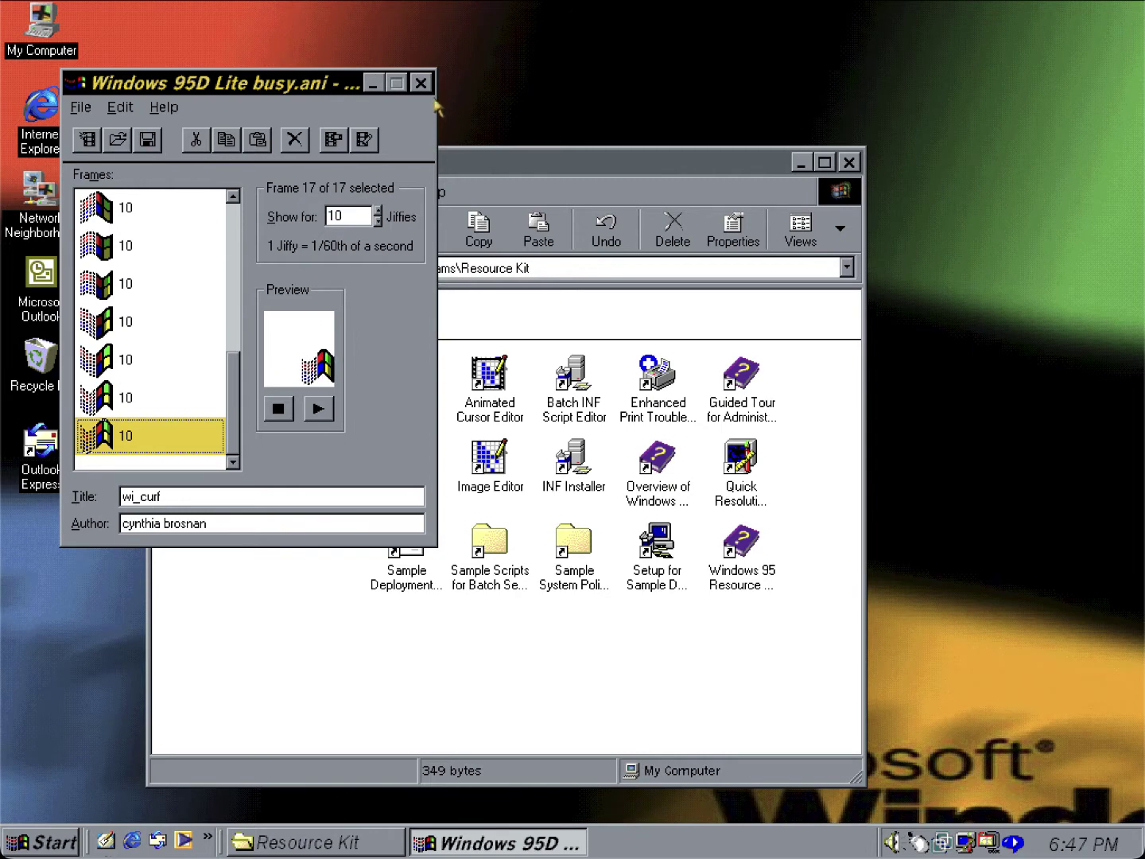
click(420, 82)
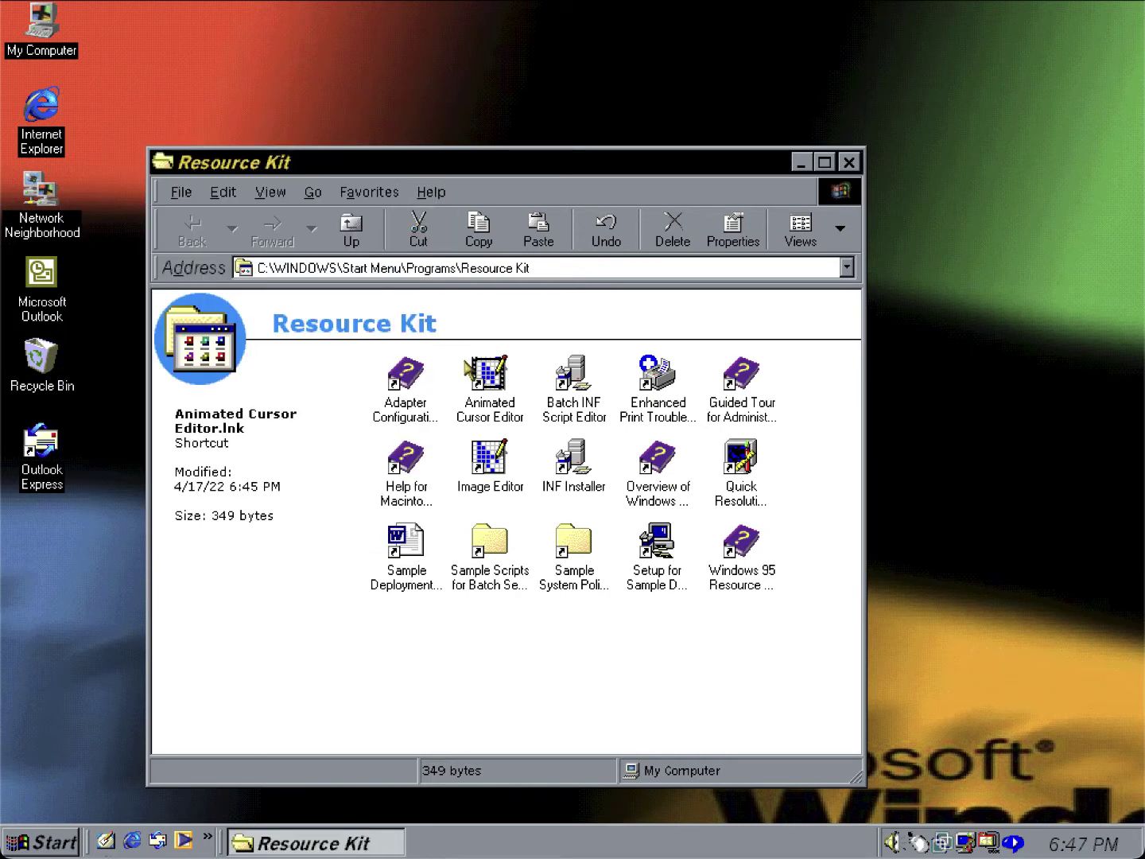
Launch Batch INF Script Editor and enter the user's name and company 'Home User'.
double_click(590, 363)
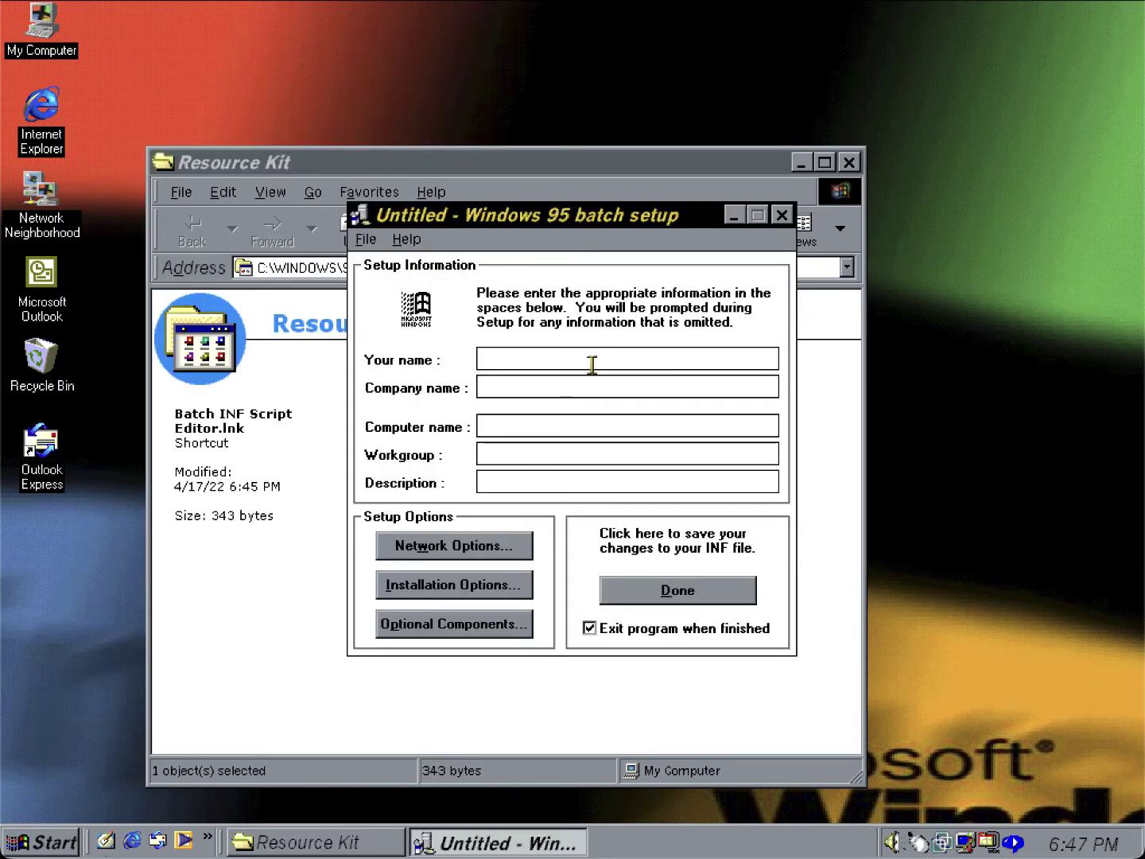
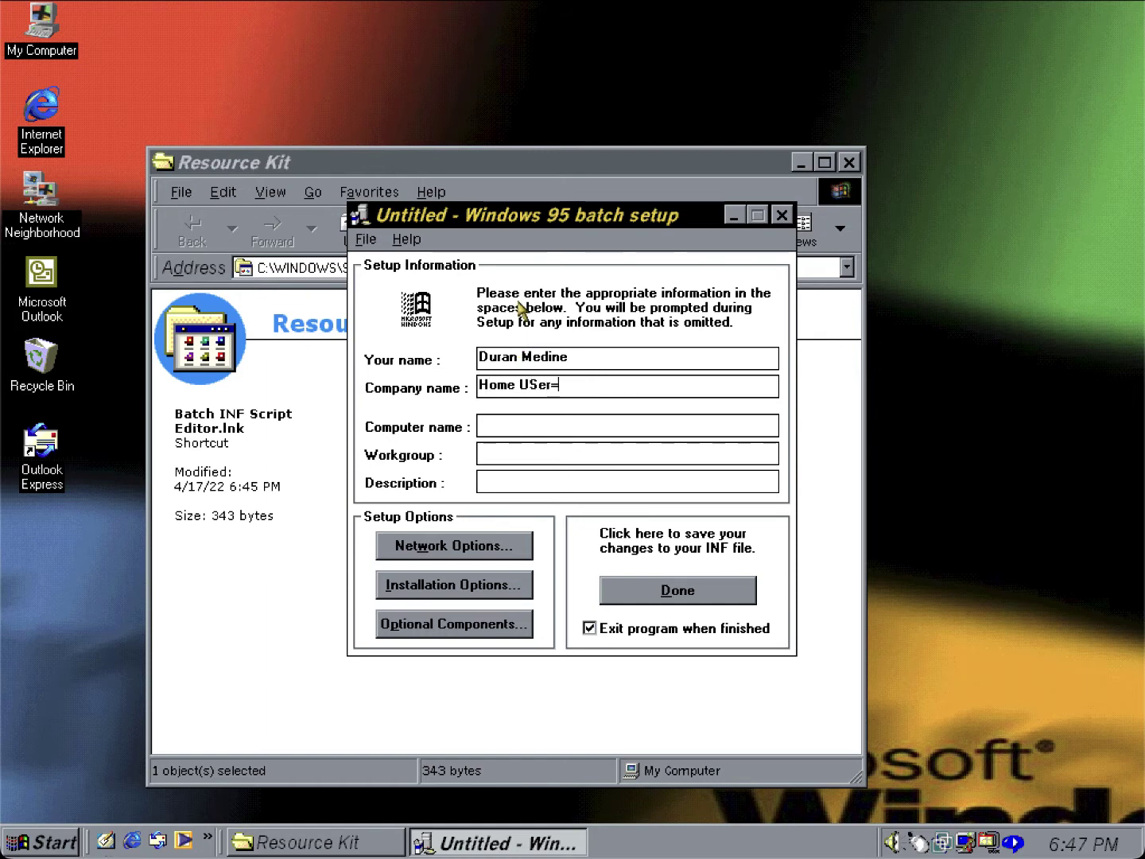
text(ser)
View the Batch INF Script Editor's About information and dismiss it.
click(404, 240)
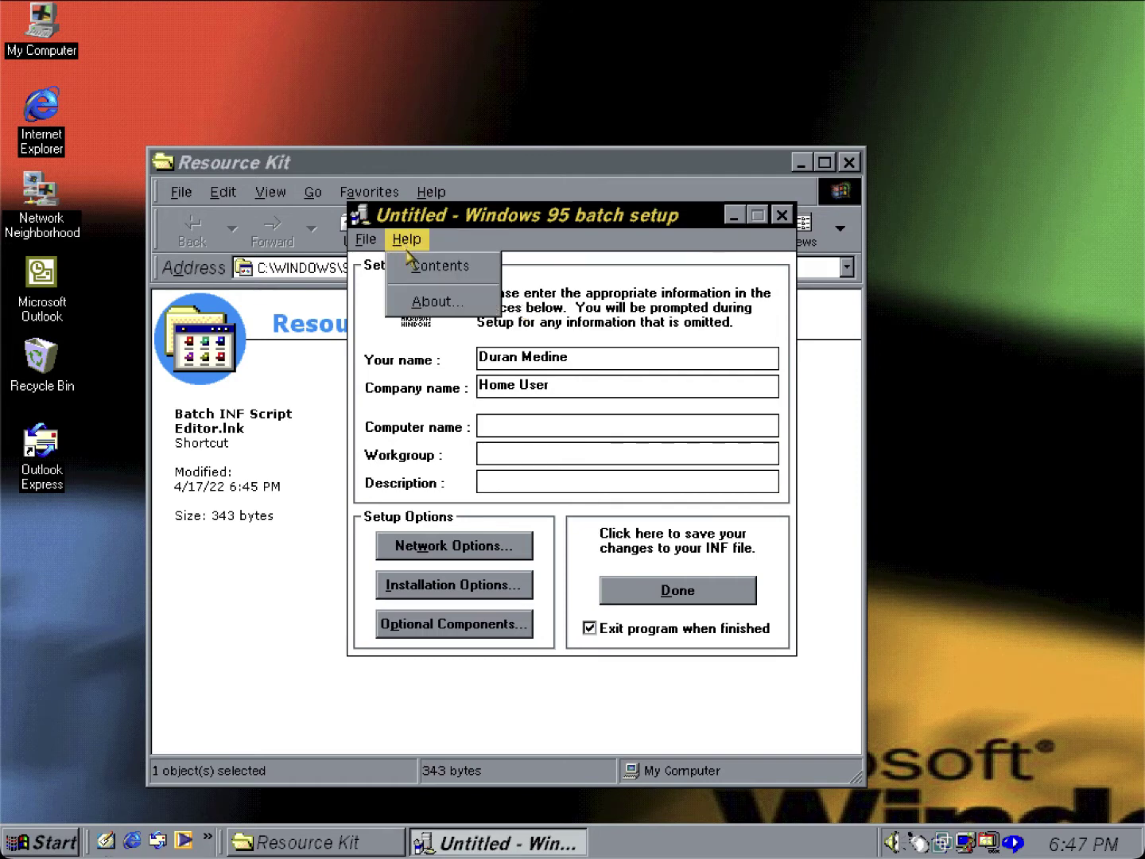
click(412, 311)
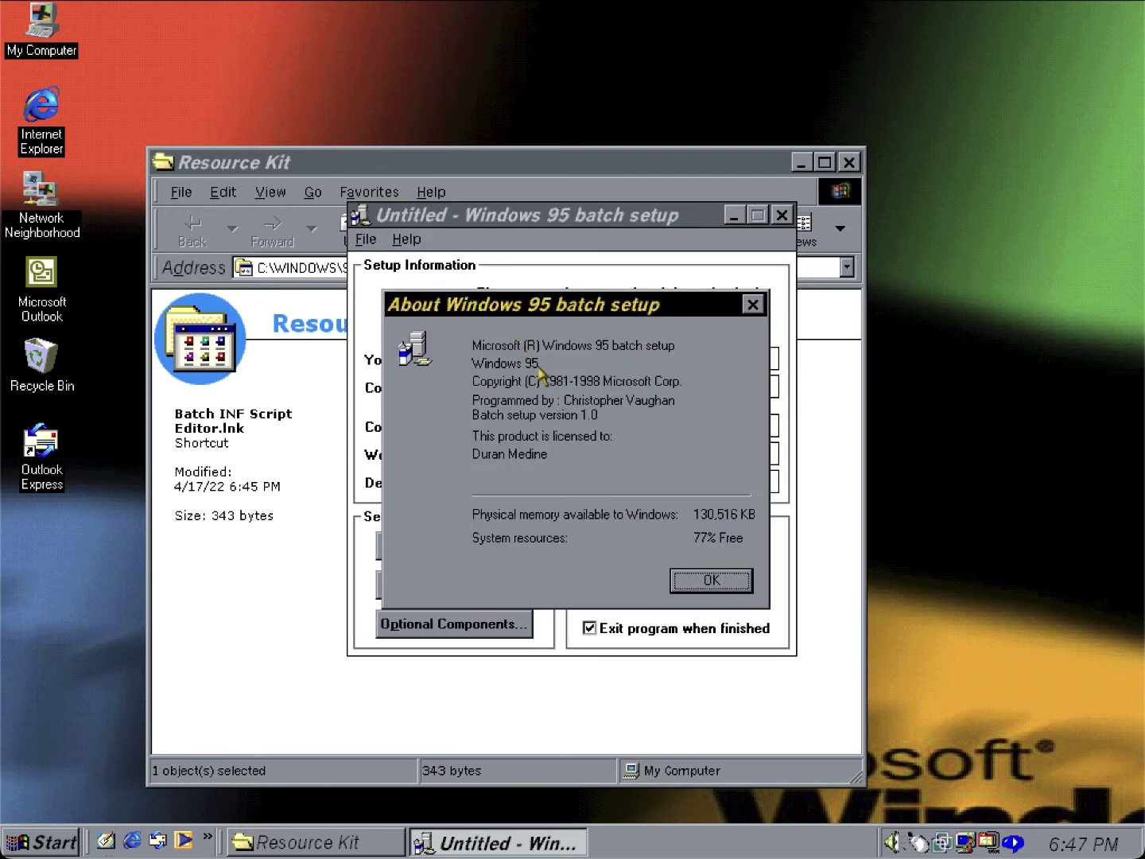
click(711, 577)
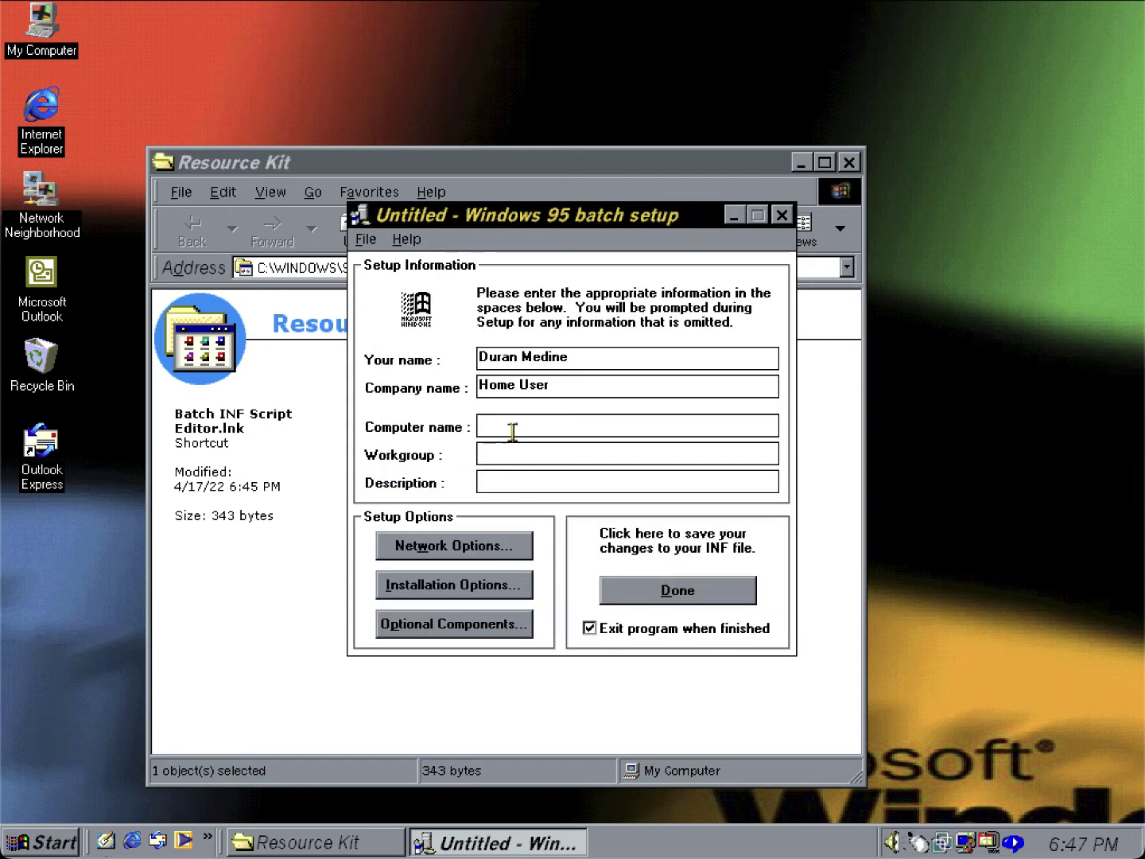
Enter the computer name WIN95-VM, correcting the typos.
text(Win)
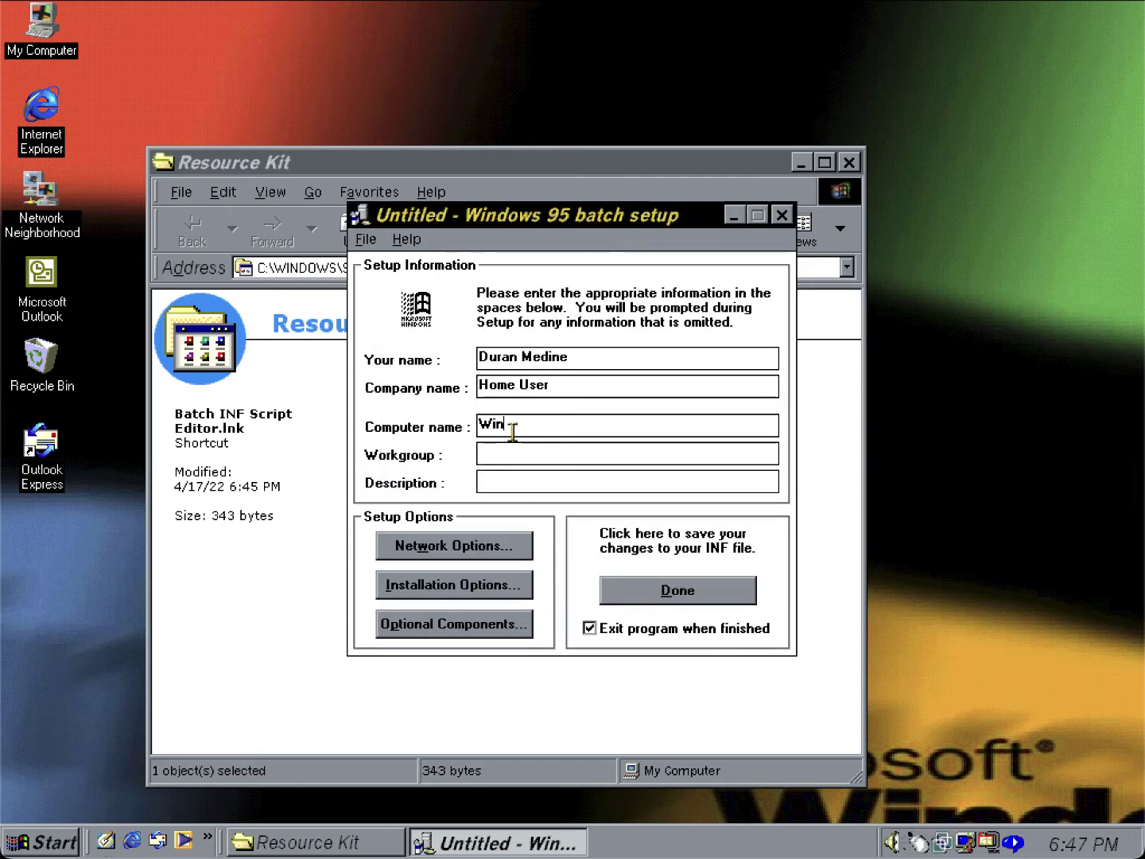
key(BackSpace)
key(BackSpace)
text(IN95)
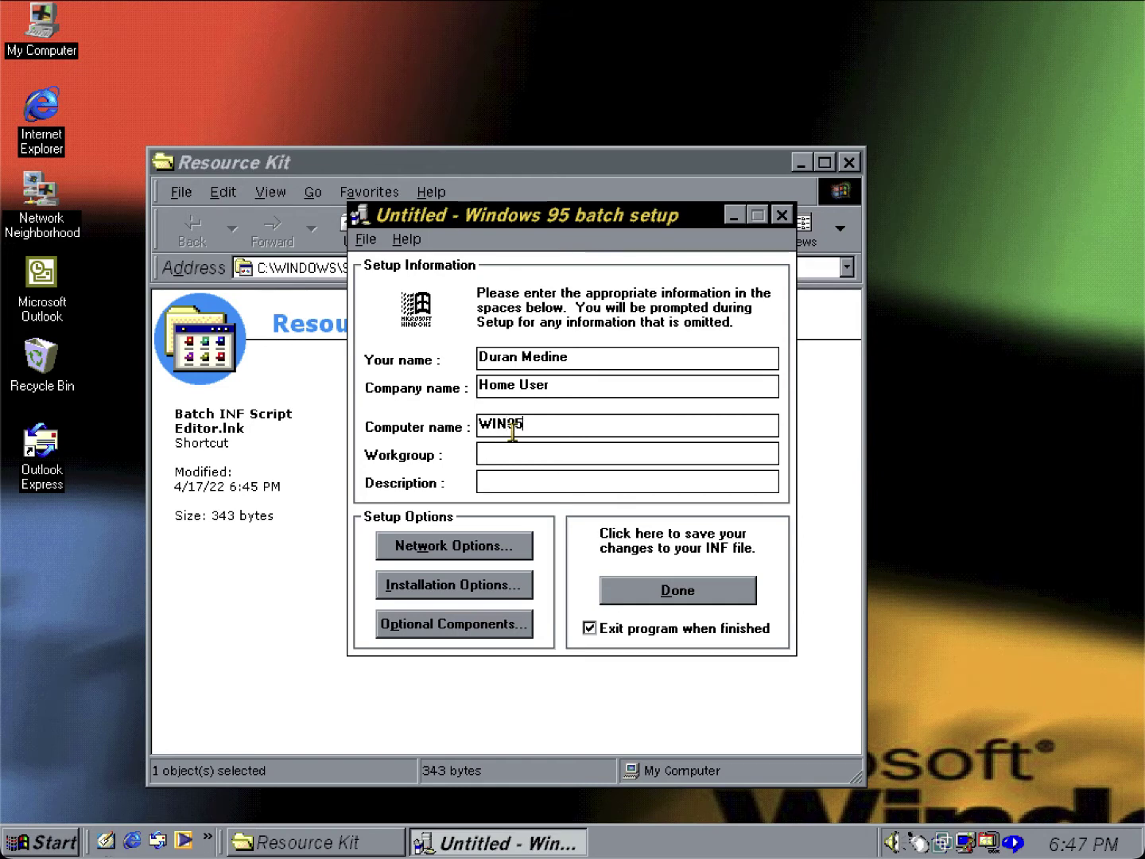
text(-VM)
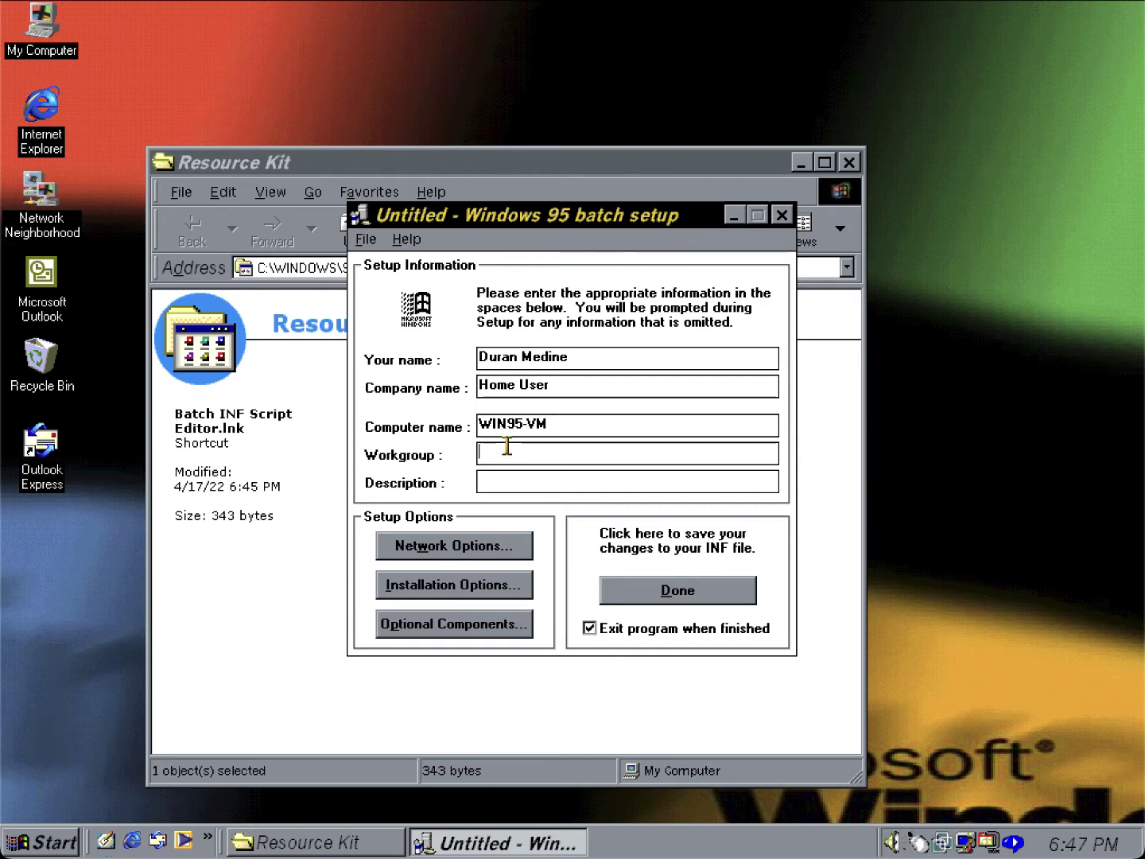
Enter workgroup WORKGROUP and description 'Windows 95 Virtual Machine', then try Optional Components.
click(507, 449)
text(WORKGROUP)
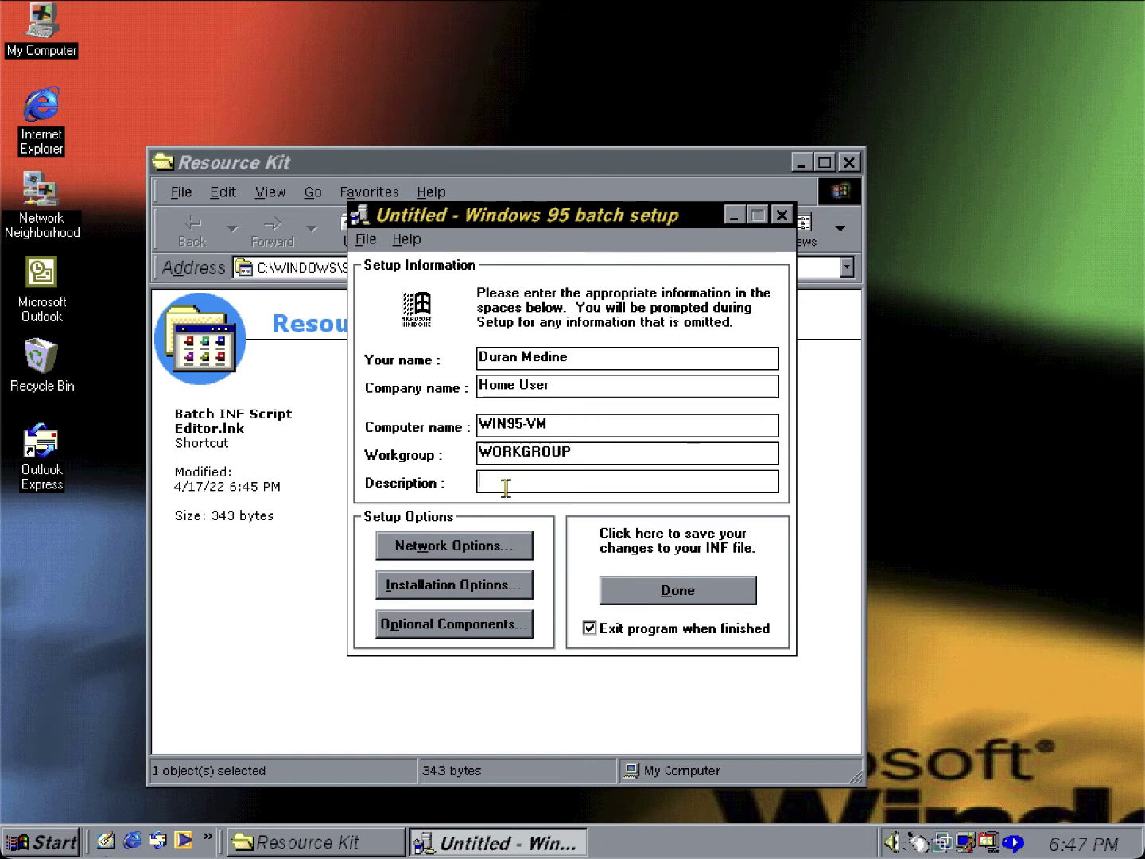
click(505, 487)
text(Windows 95 Virtual Mac)
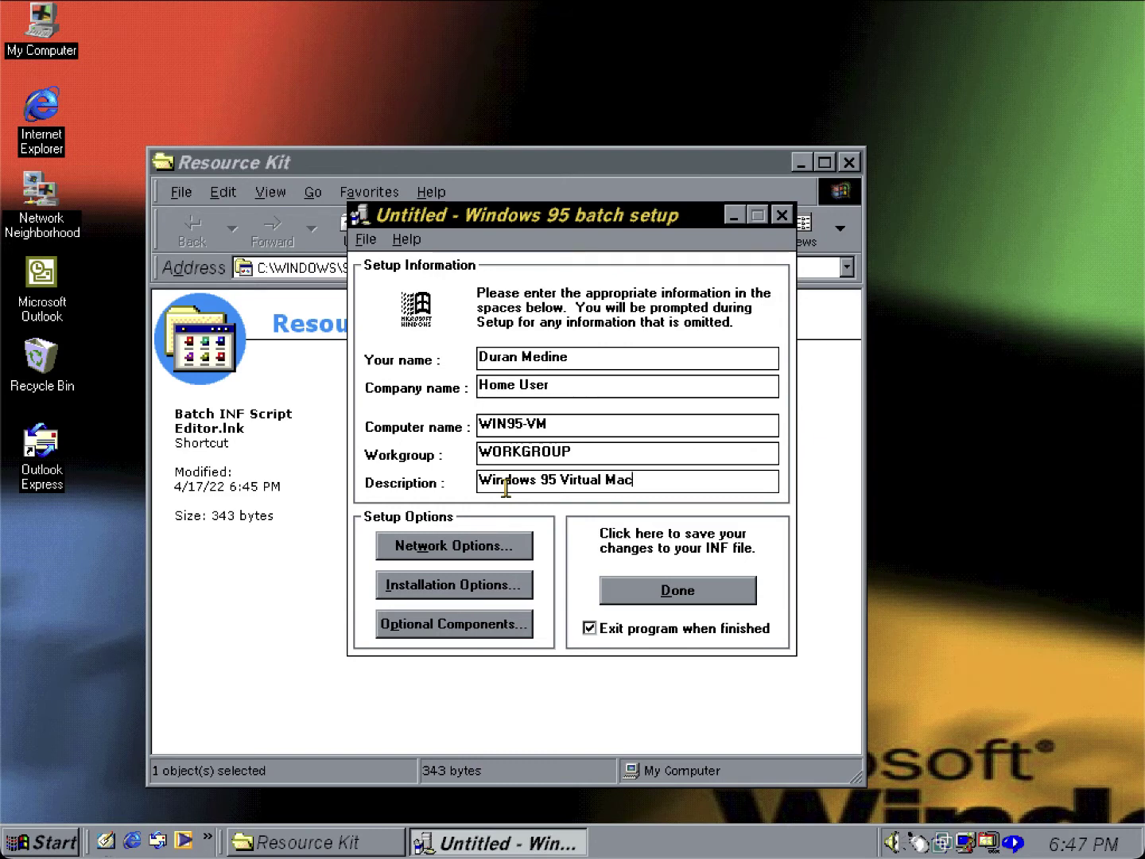
text(hine)
key(BackSpace)
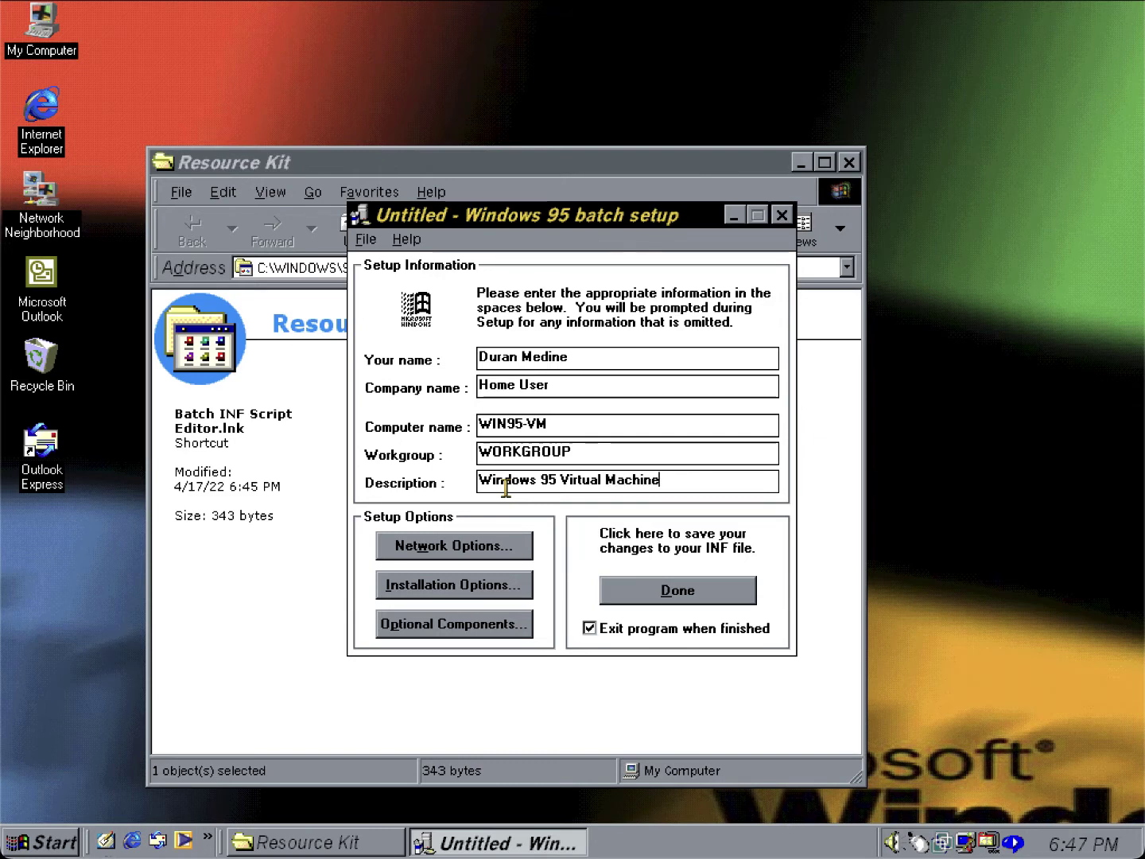
click(509, 626)
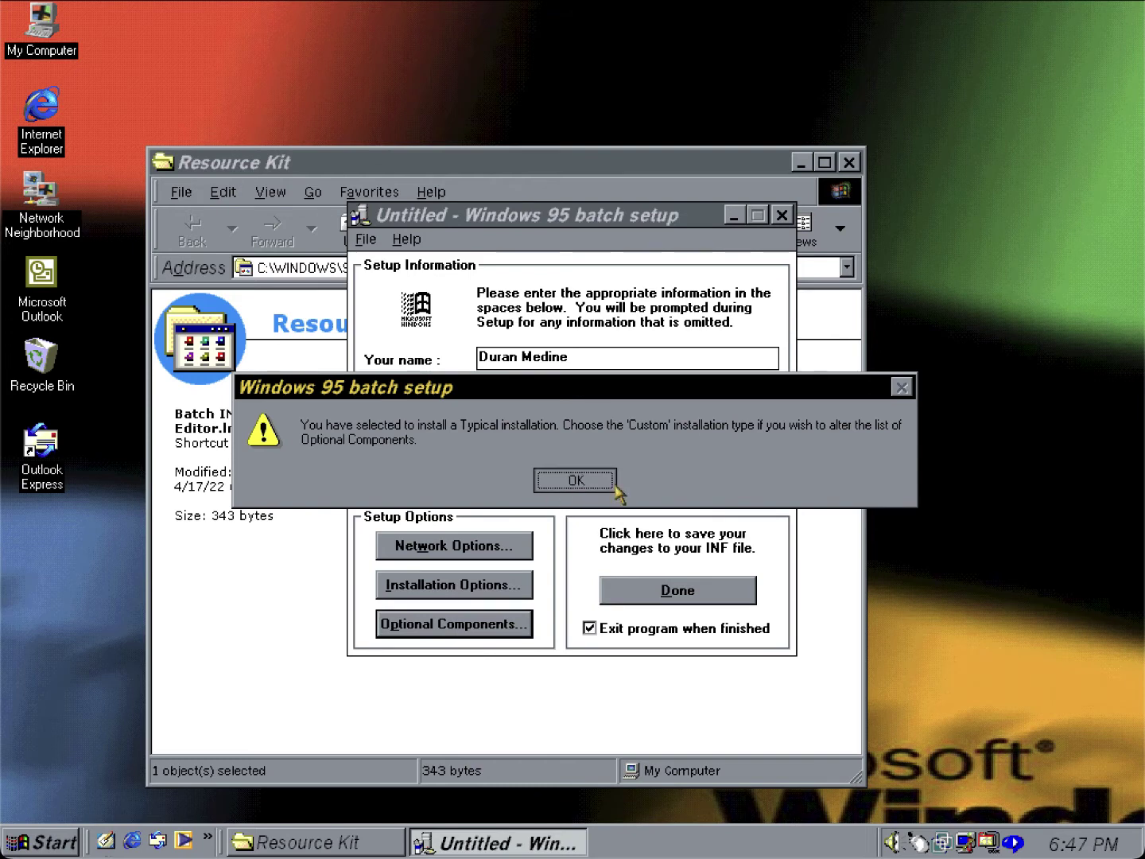
click(575, 481)
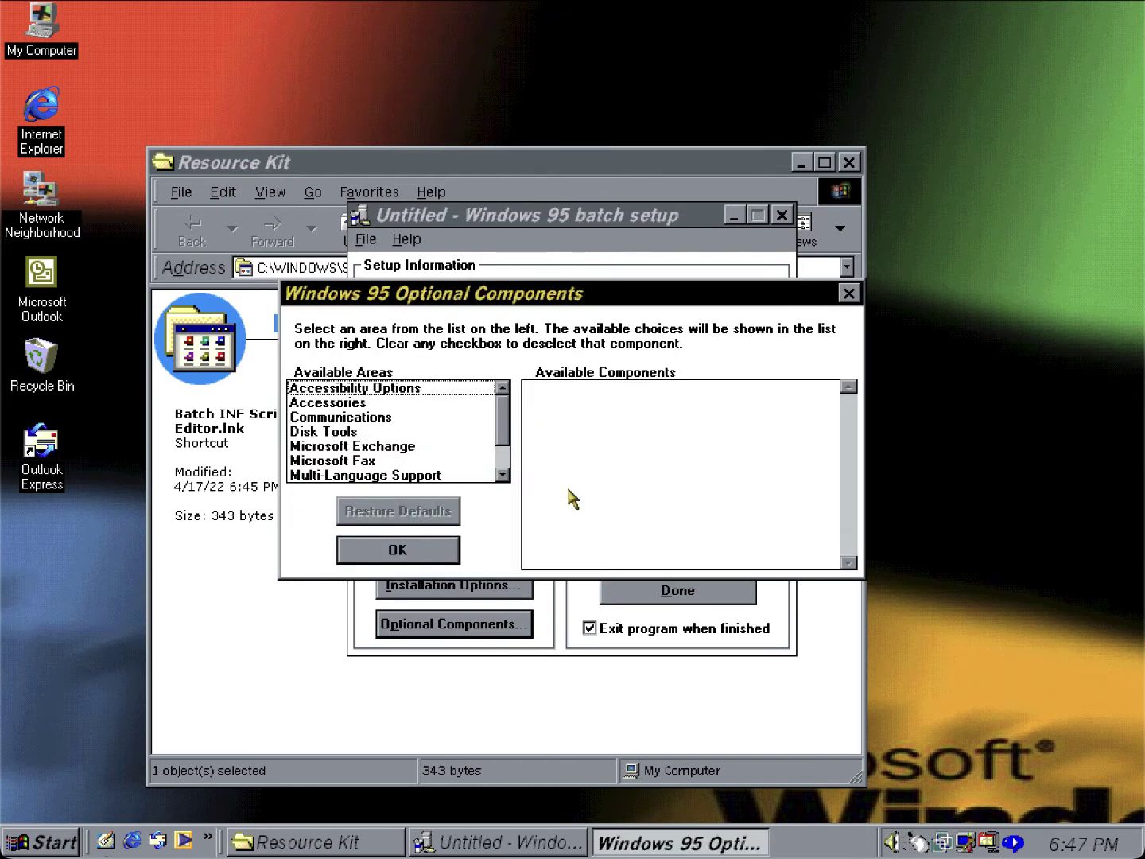
click(459, 391)
click(452, 408)
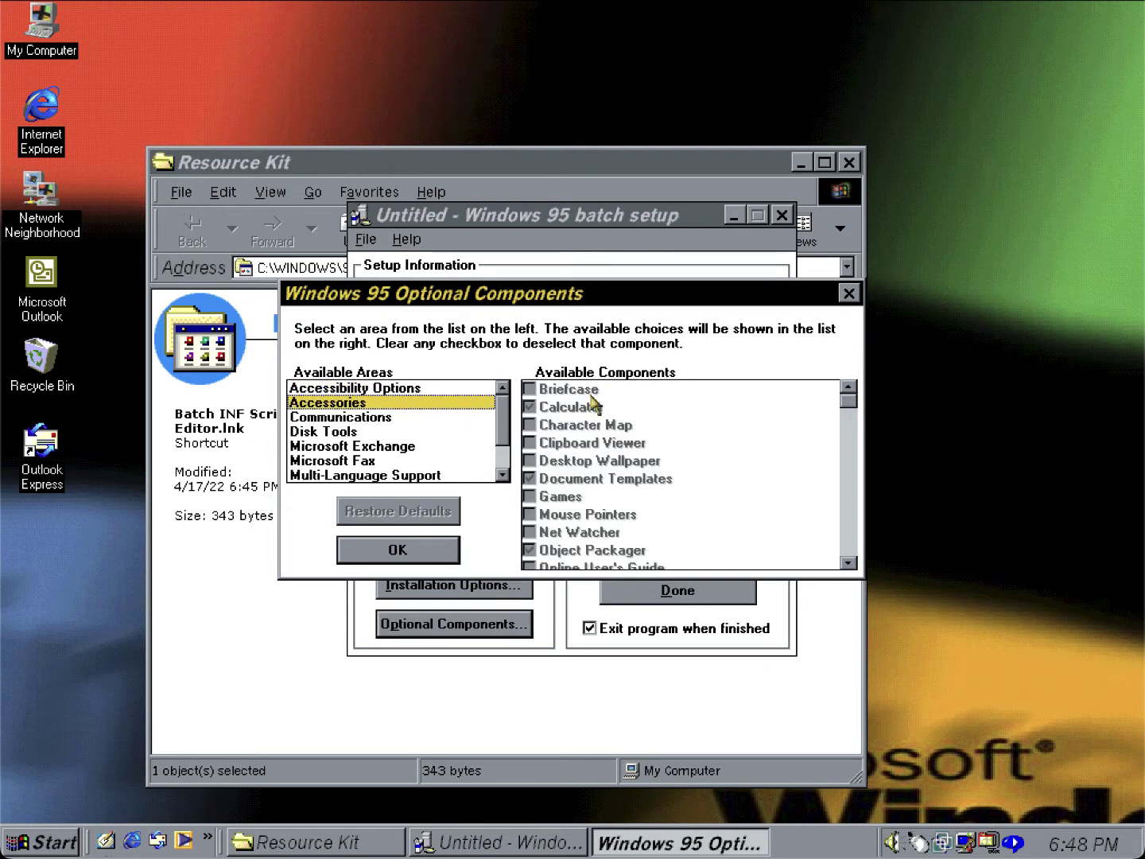
click(849, 293)
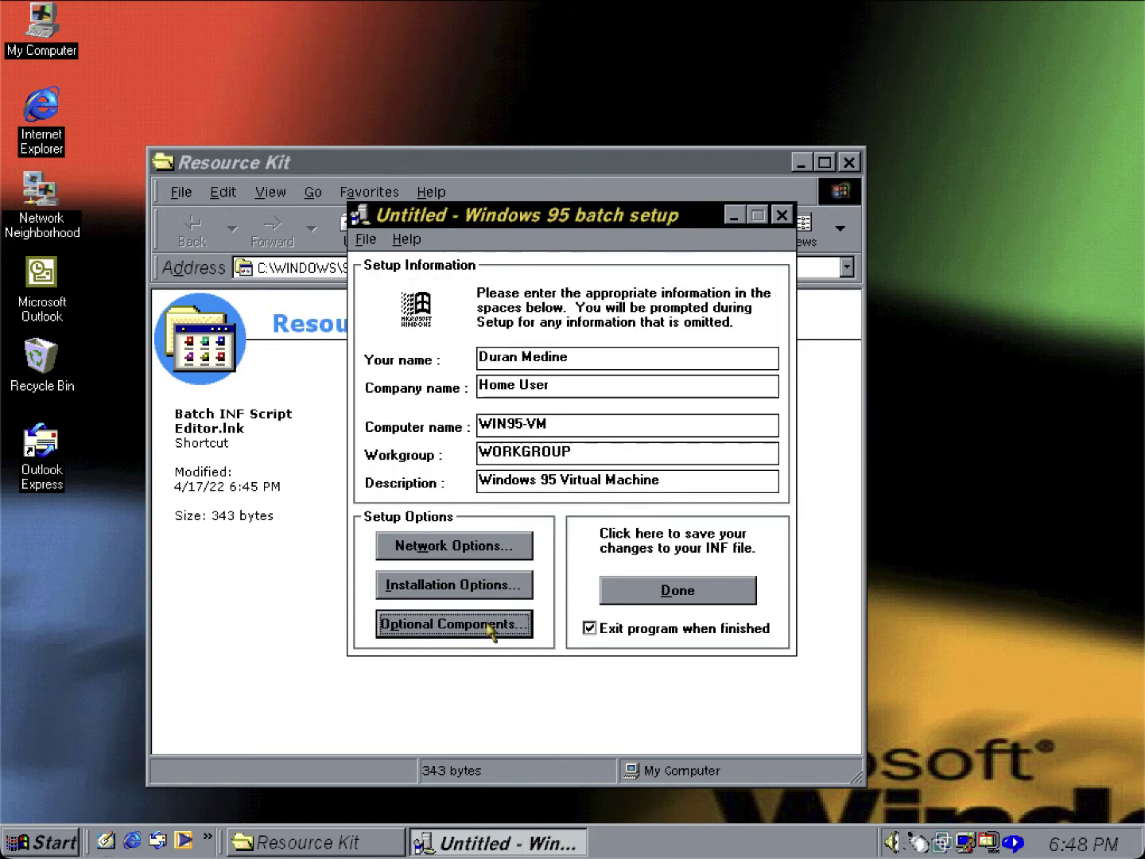
Set Installation Options to Custom type with the (GMT-06:00) Central Time (US & Canada) time zone.
click(490, 593)
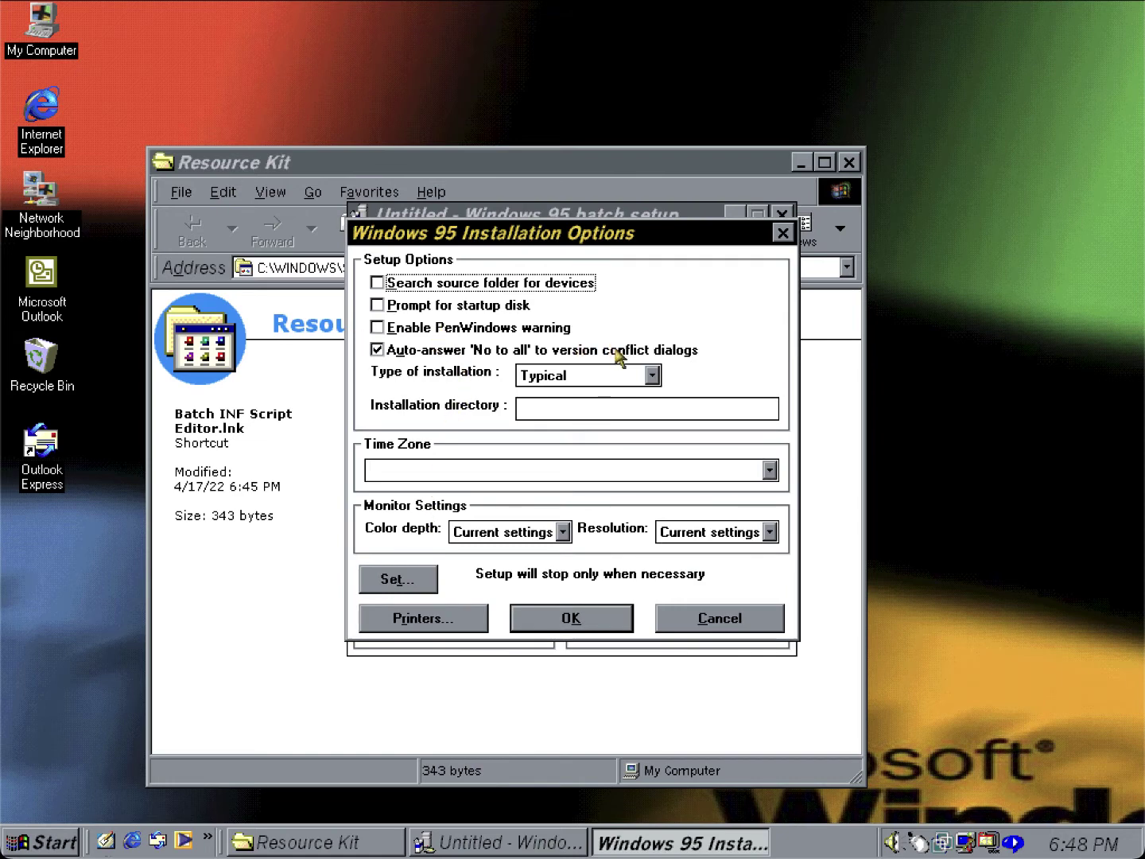
click(653, 374)
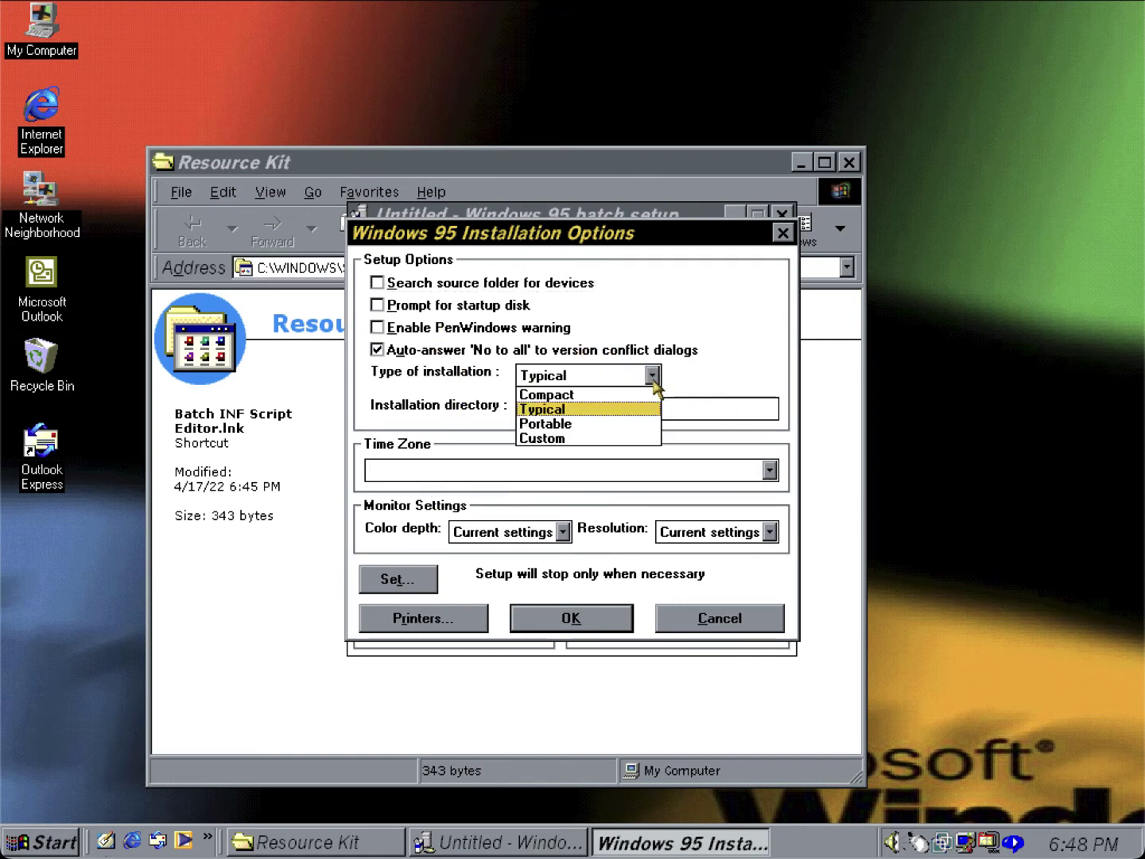
click(623, 439)
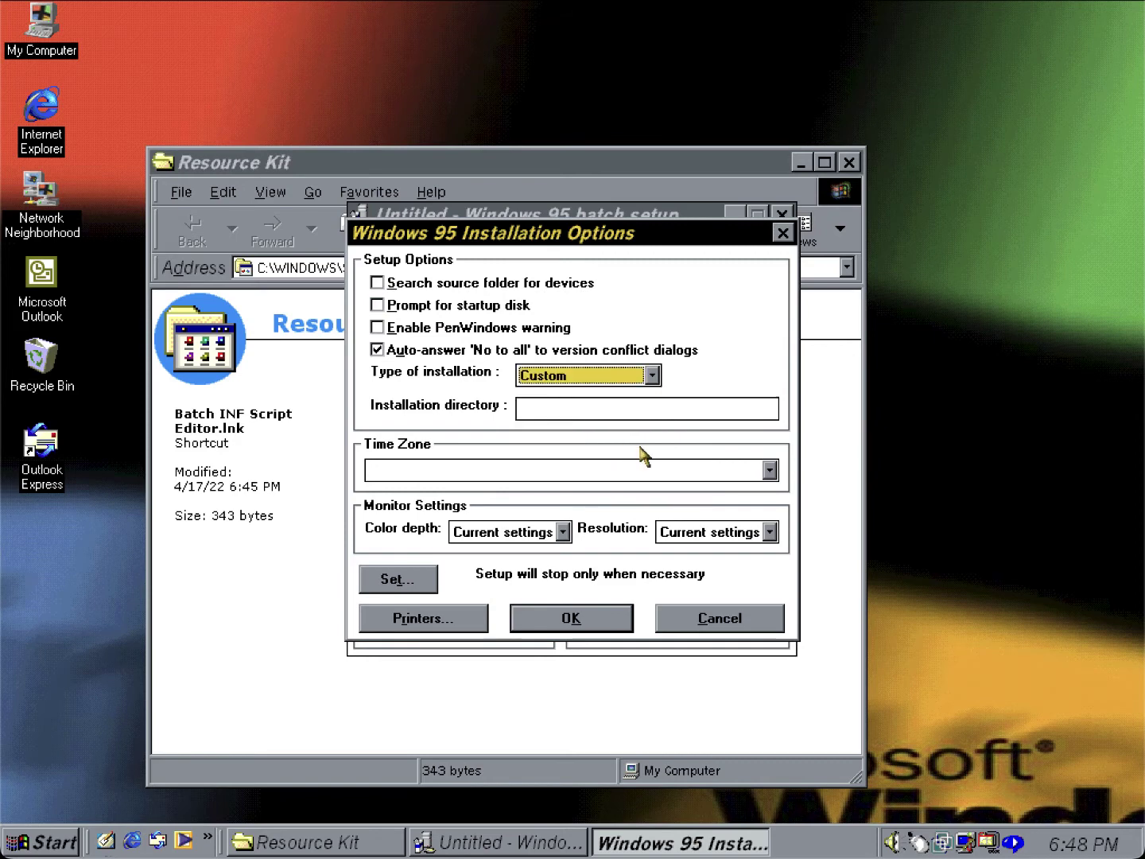
click(769, 469)
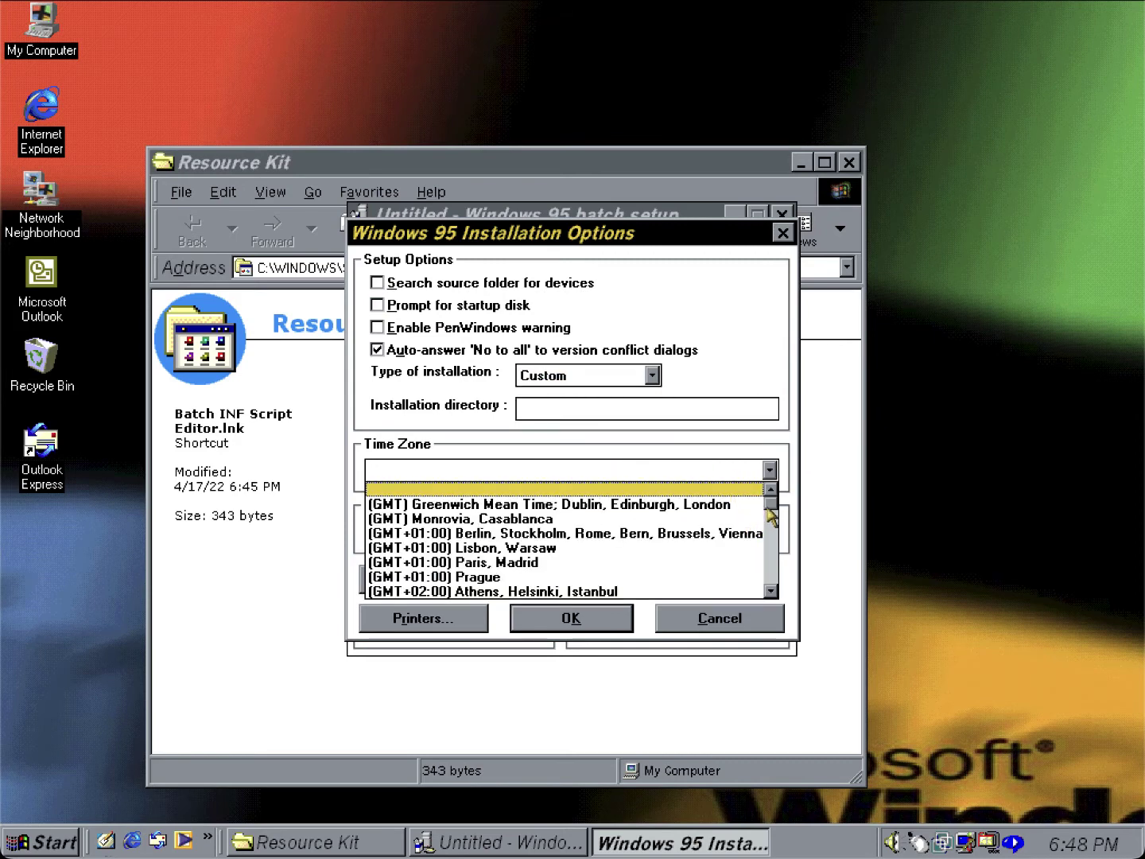
drag(771, 512, 772, 567)
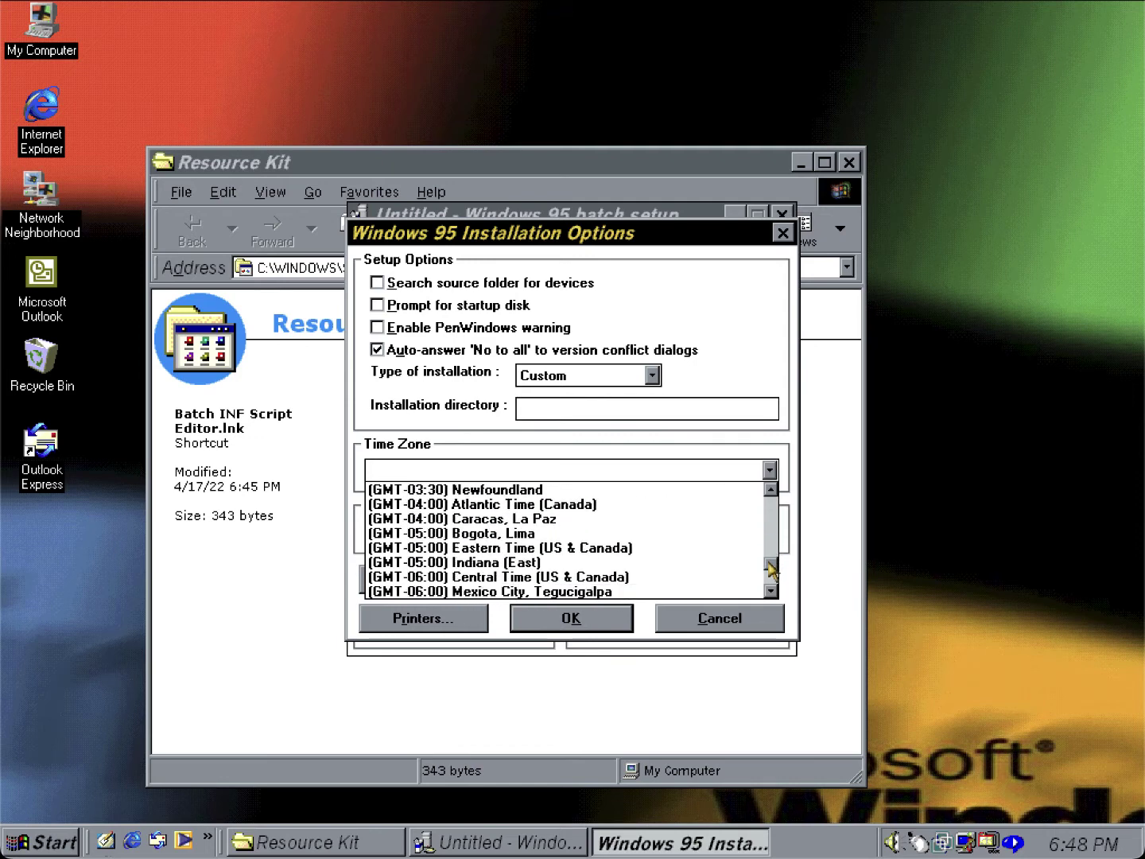
click(445, 577)
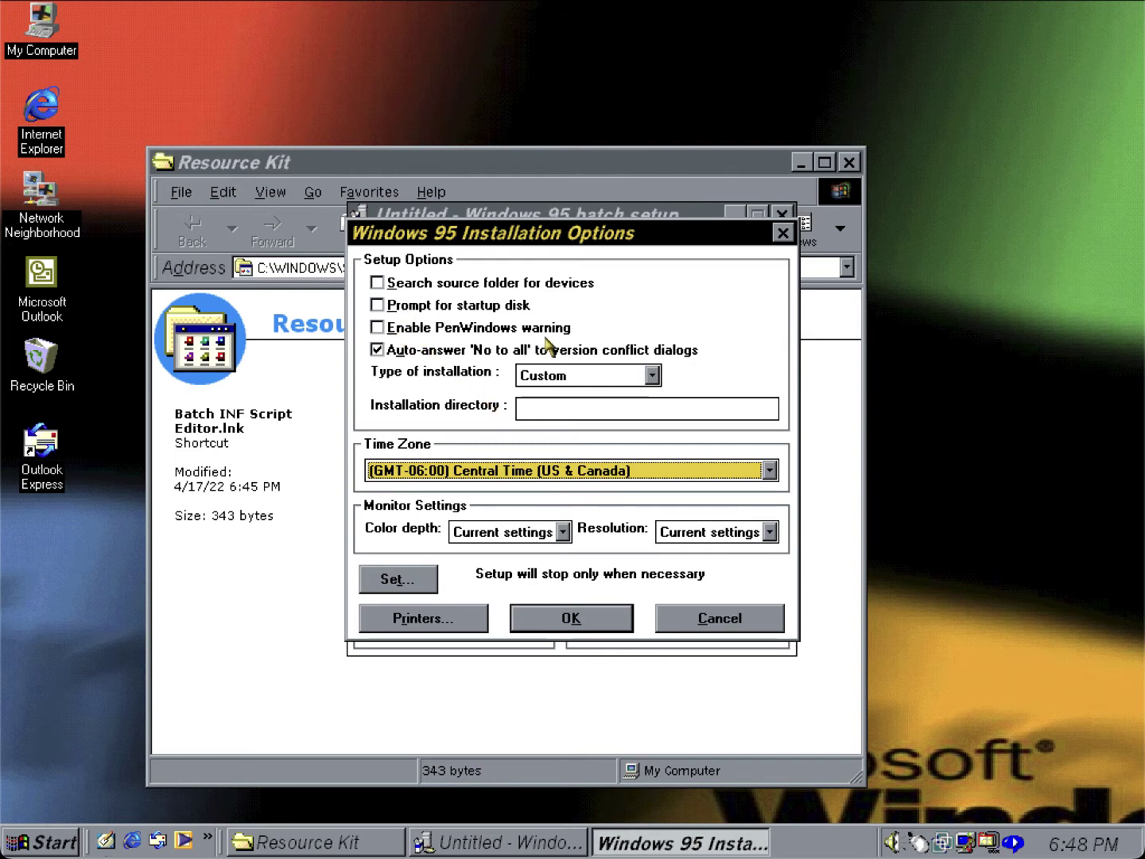
click(607, 404)
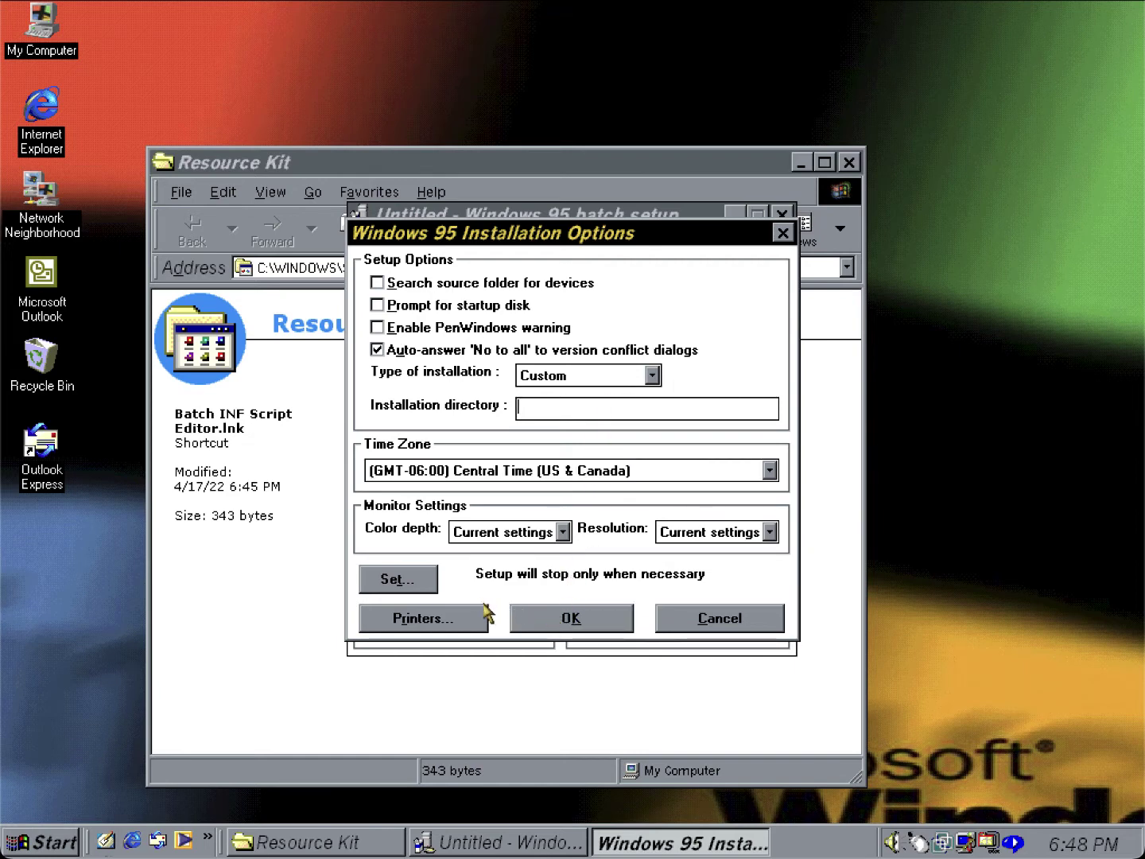
click(521, 617)
Tick Accessibility Options, then Accessories' Briefcase, Clipboard Viewer, Character Map, Desktop Wallpaper, Games, Mouse Pointers, Net Watcher.
click(487, 626)
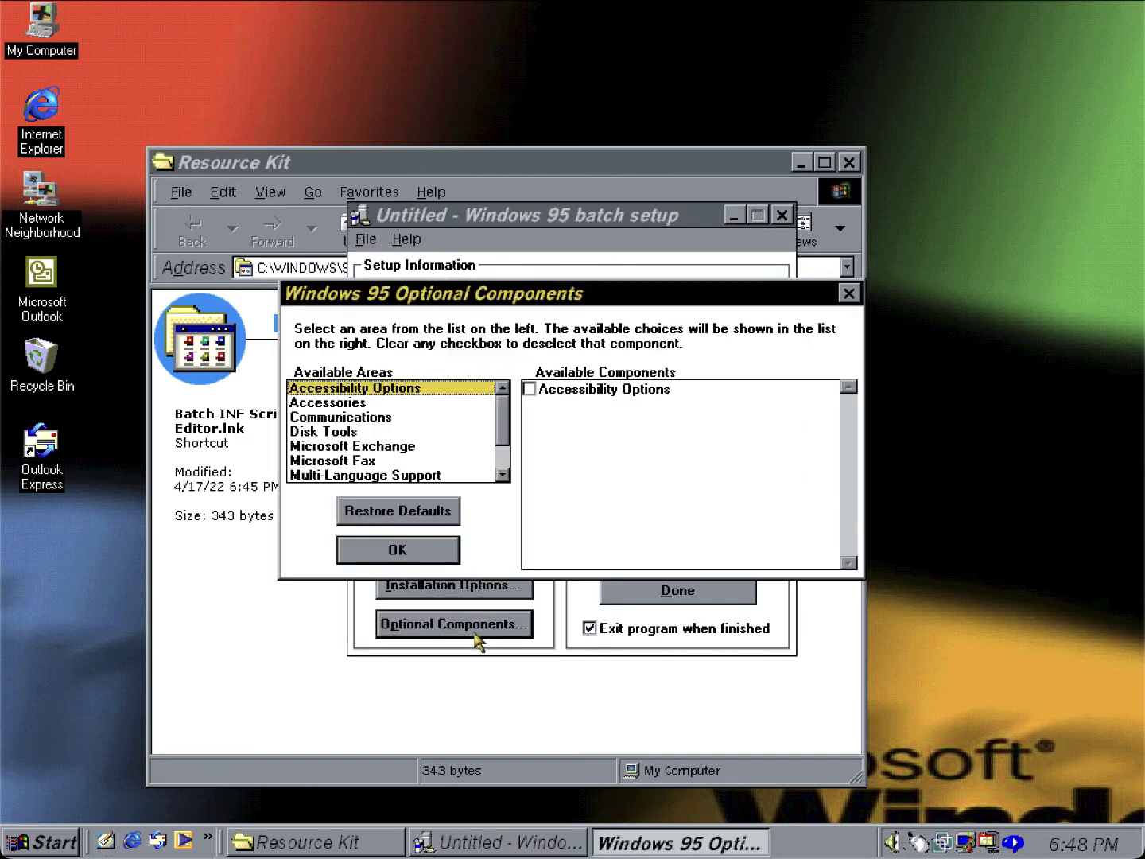
click(530, 391)
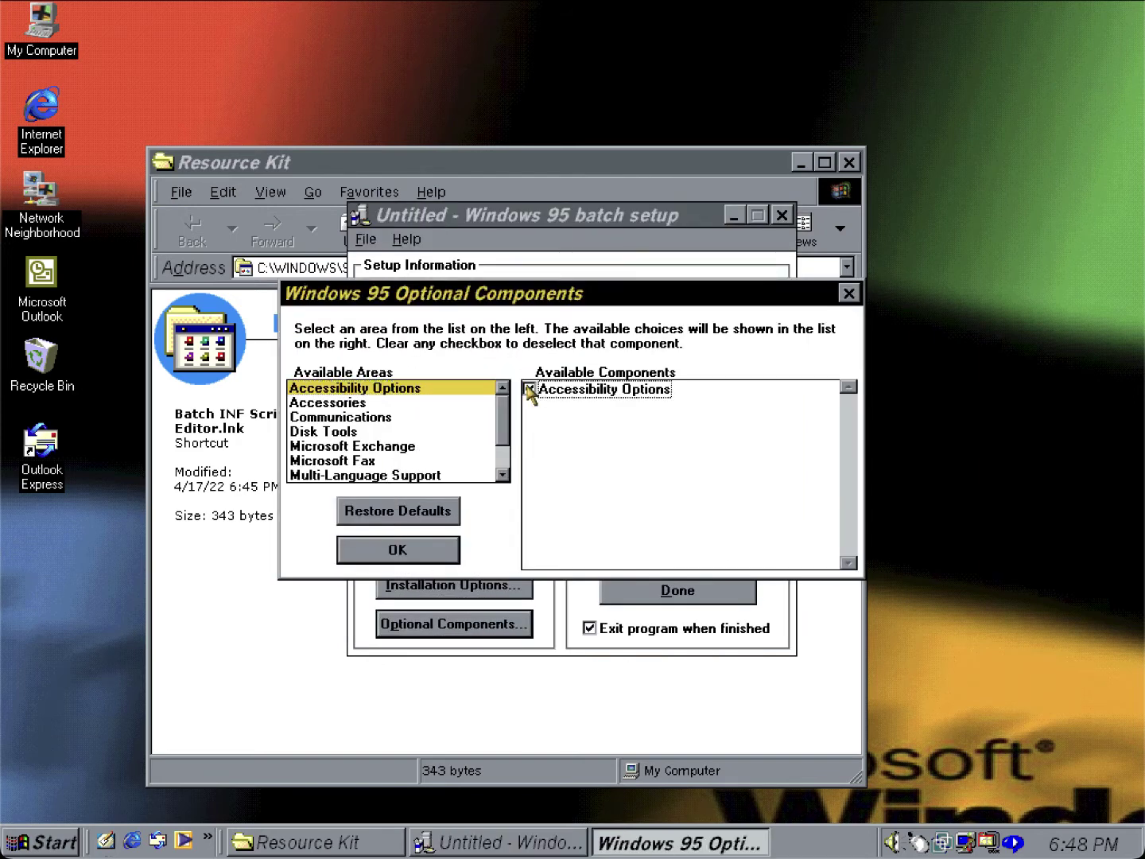
click(447, 403)
click(527, 390)
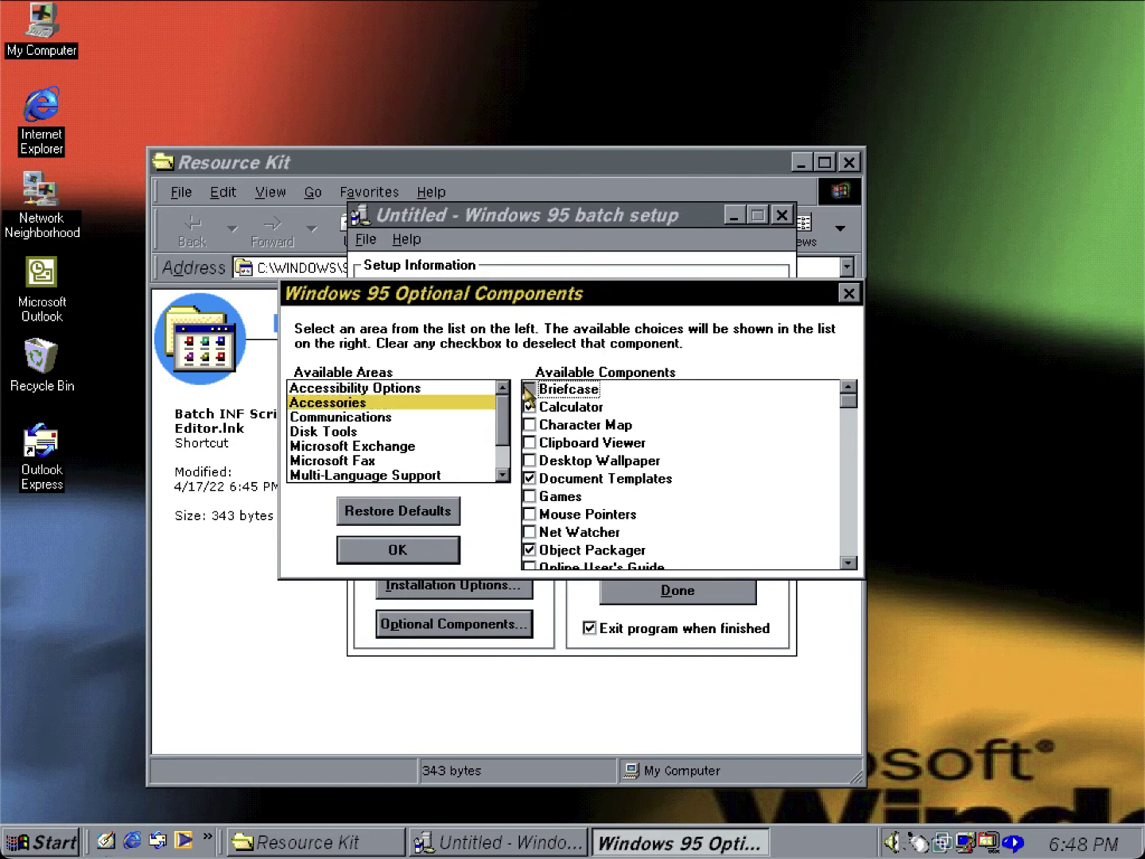
click(530, 443)
click(530, 425)
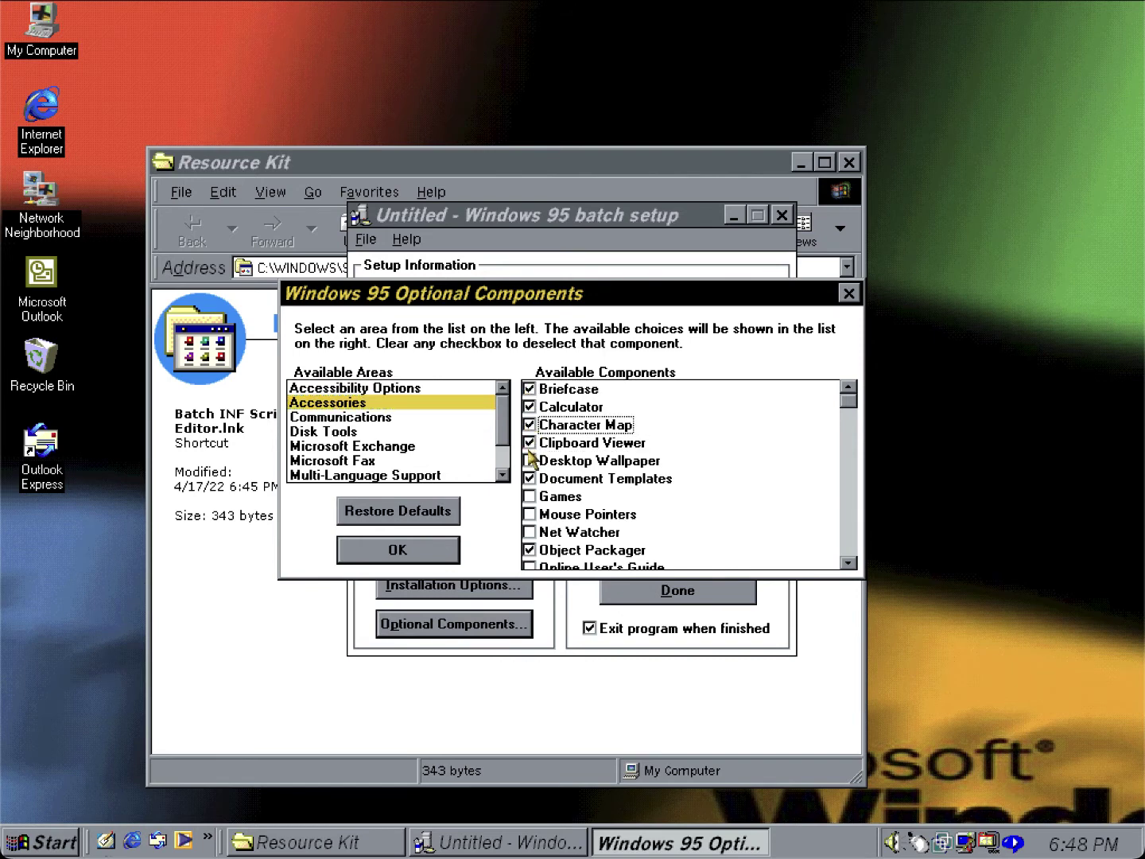
click(530, 461)
click(529, 496)
click(530, 513)
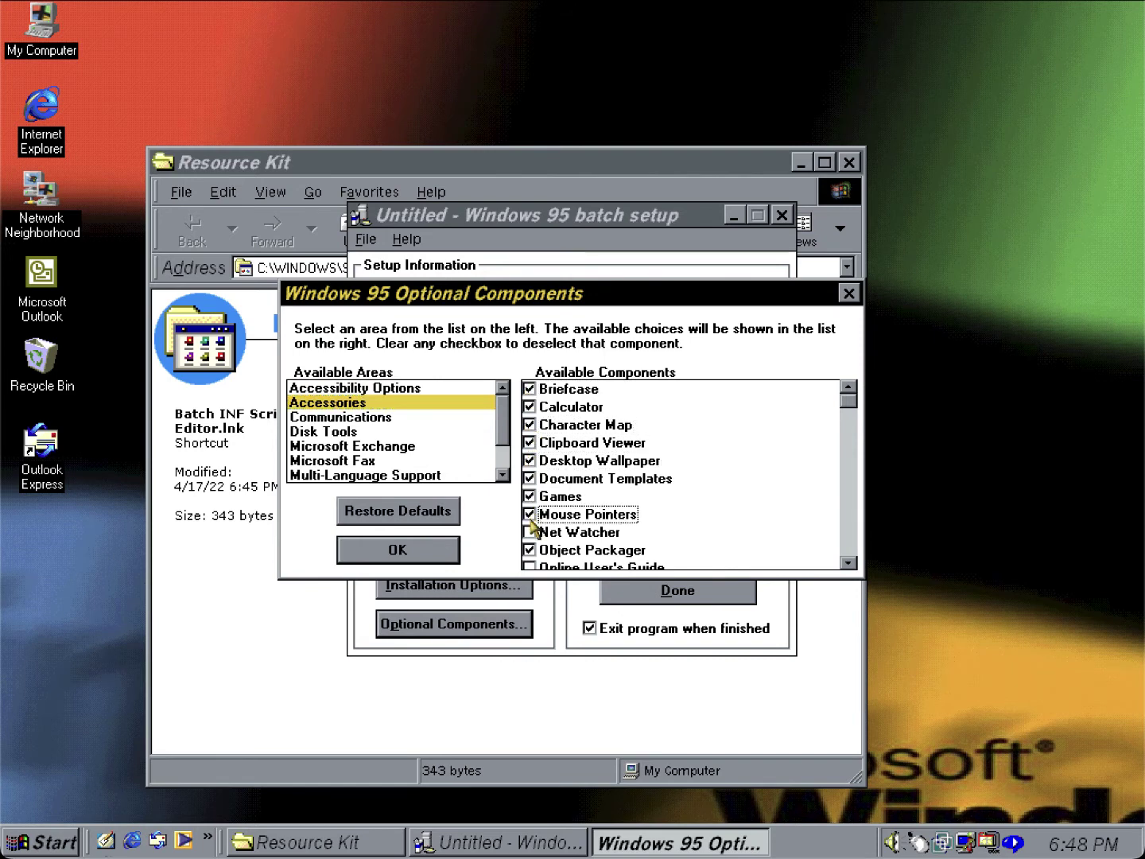
click(530, 533)
Also tick Online User's Guide, Quick View, Windows 95 Tour, System Resource Meter and System Monitor.
click(848, 562)
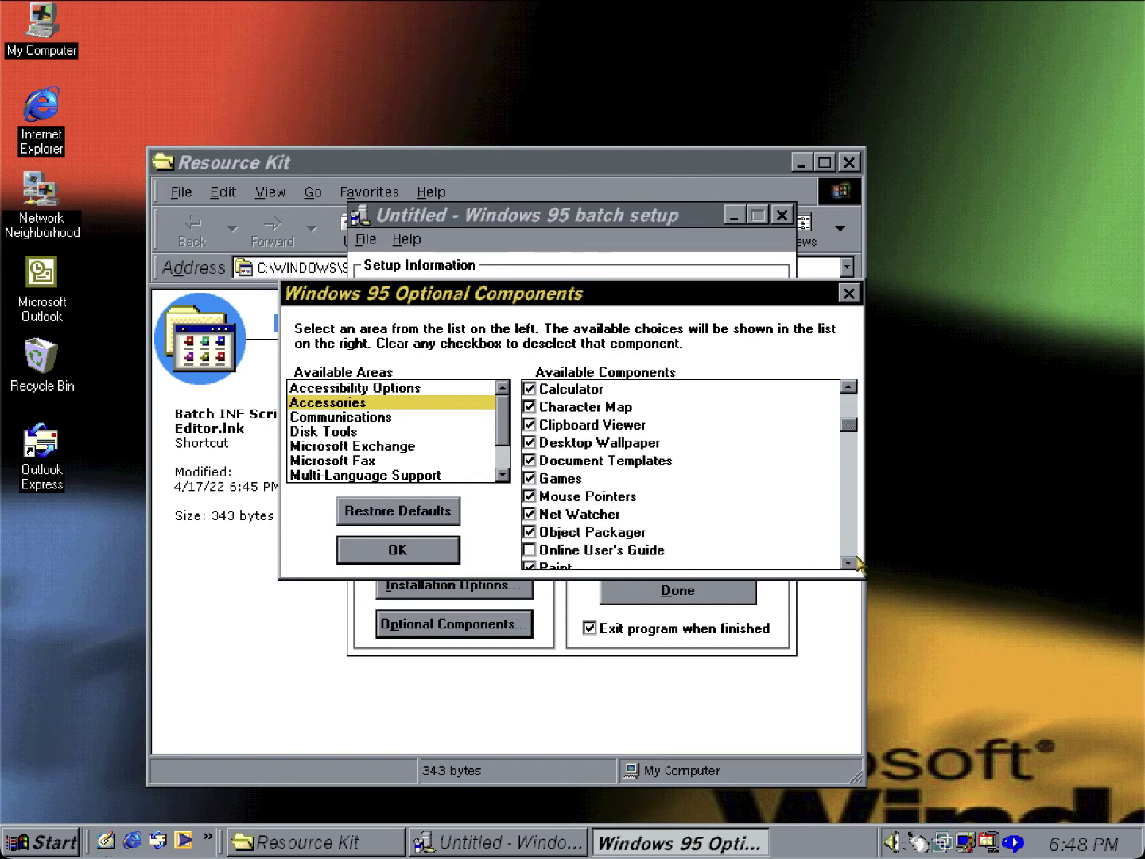
click(848, 562)
scroll(542, 549, down, 2)
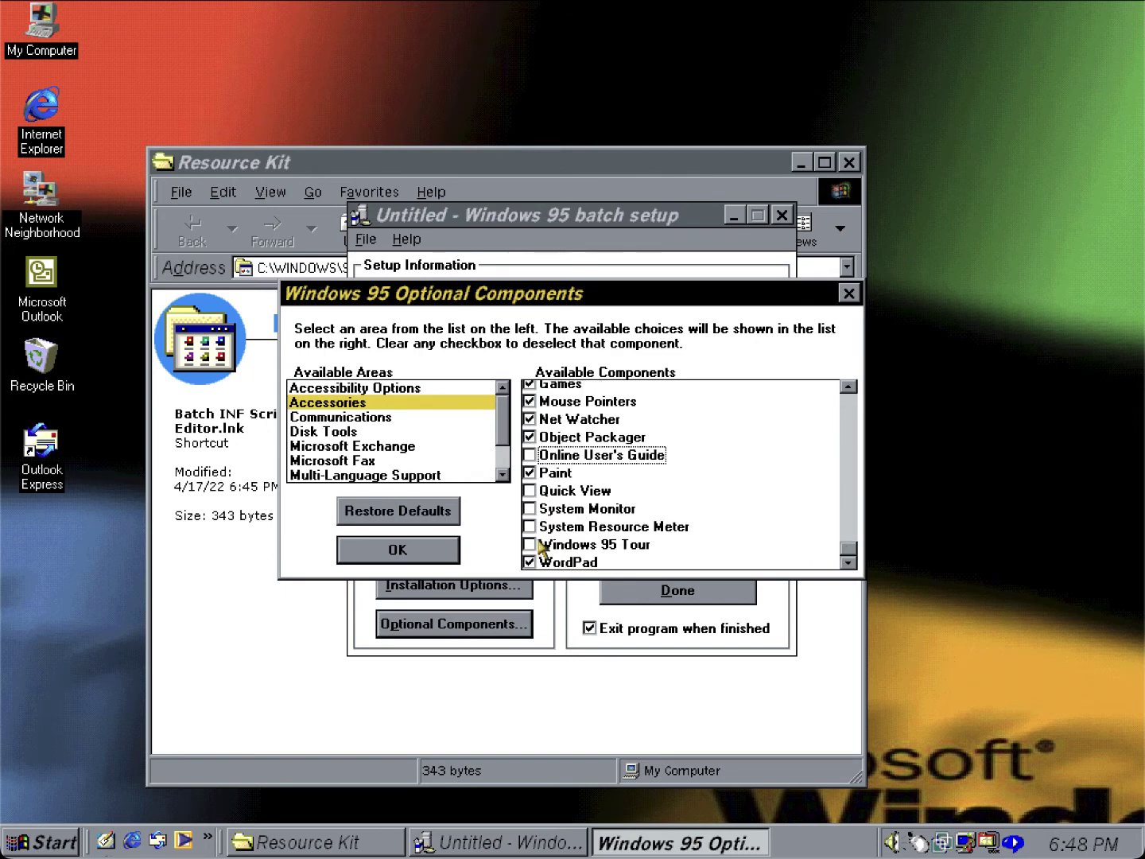
click(540, 454)
key(Down)
key(Down)
key(Down)
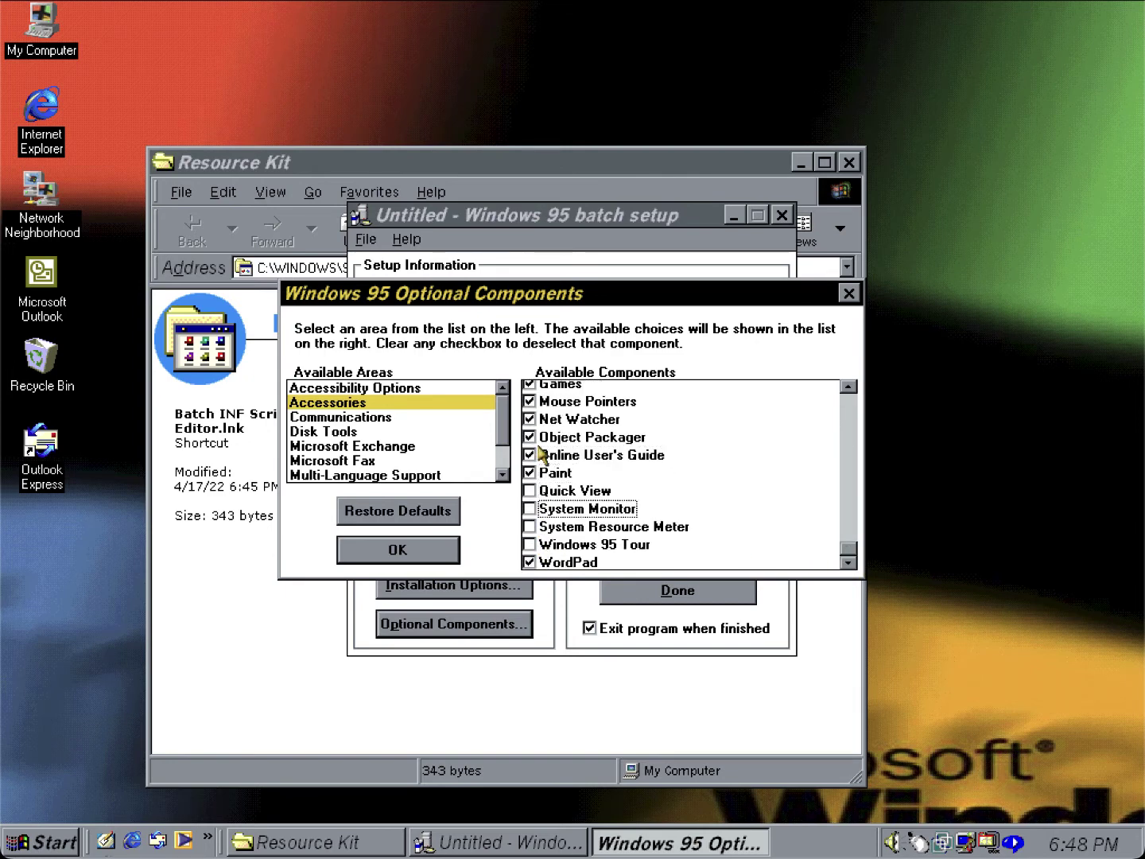
key(Up)
key(space)
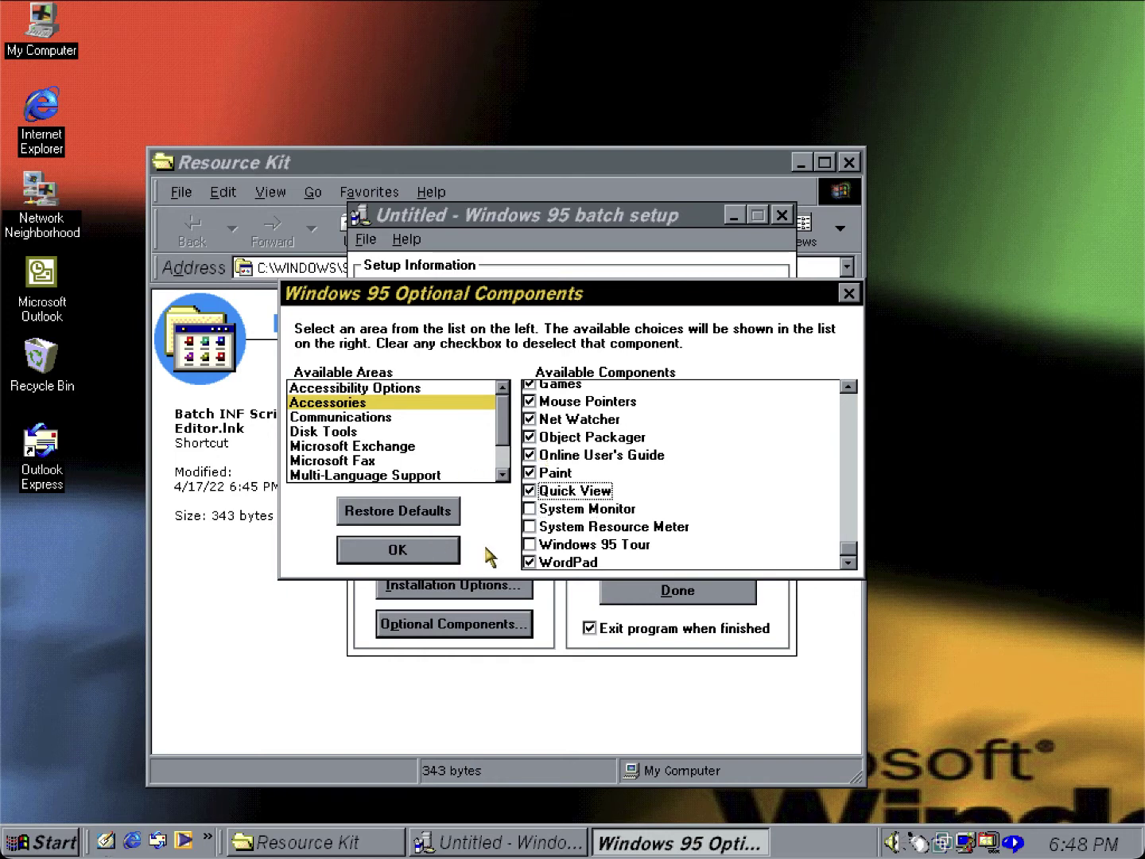
click(536, 540)
key(Up)
key(space)
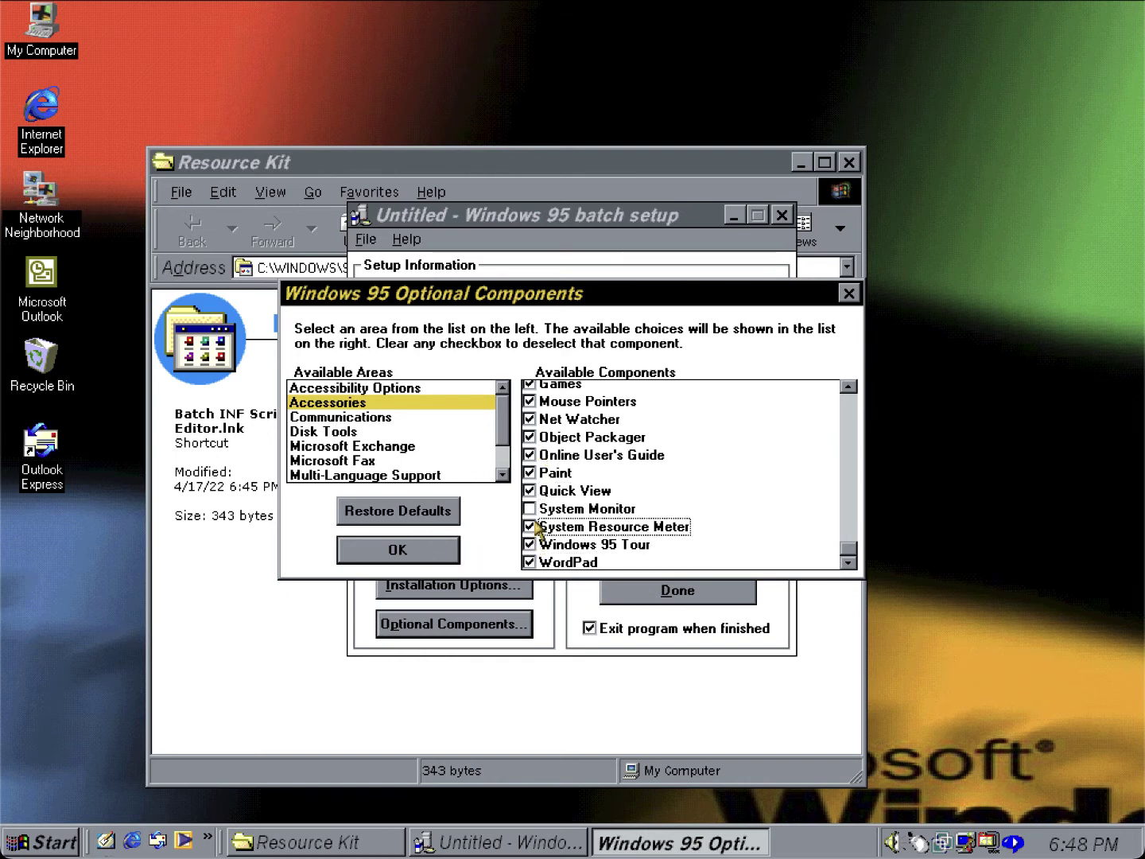
key(Up)
key(space)
key(Down)
Under Multimedia, tick Jungle, Musica, Robotz and Utopia sound schemes plus Sample Sounds.
click(415, 432)
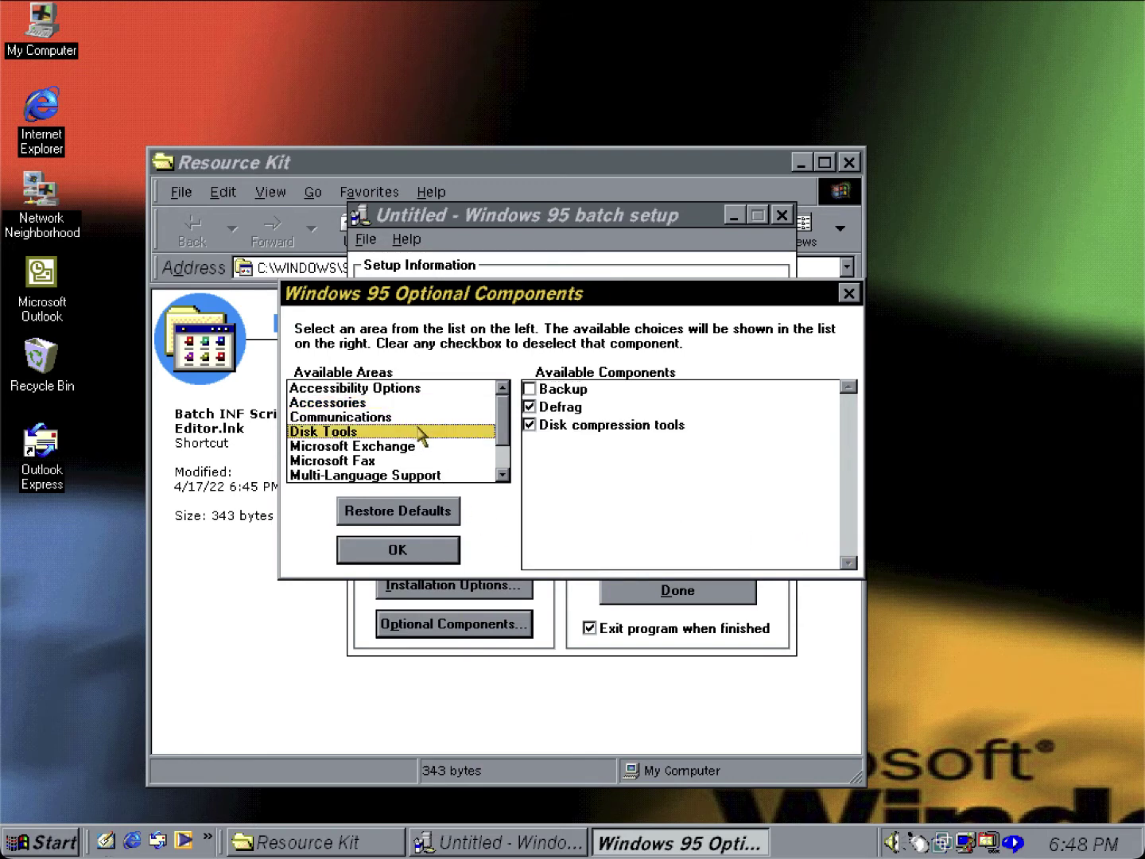
click(469, 444)
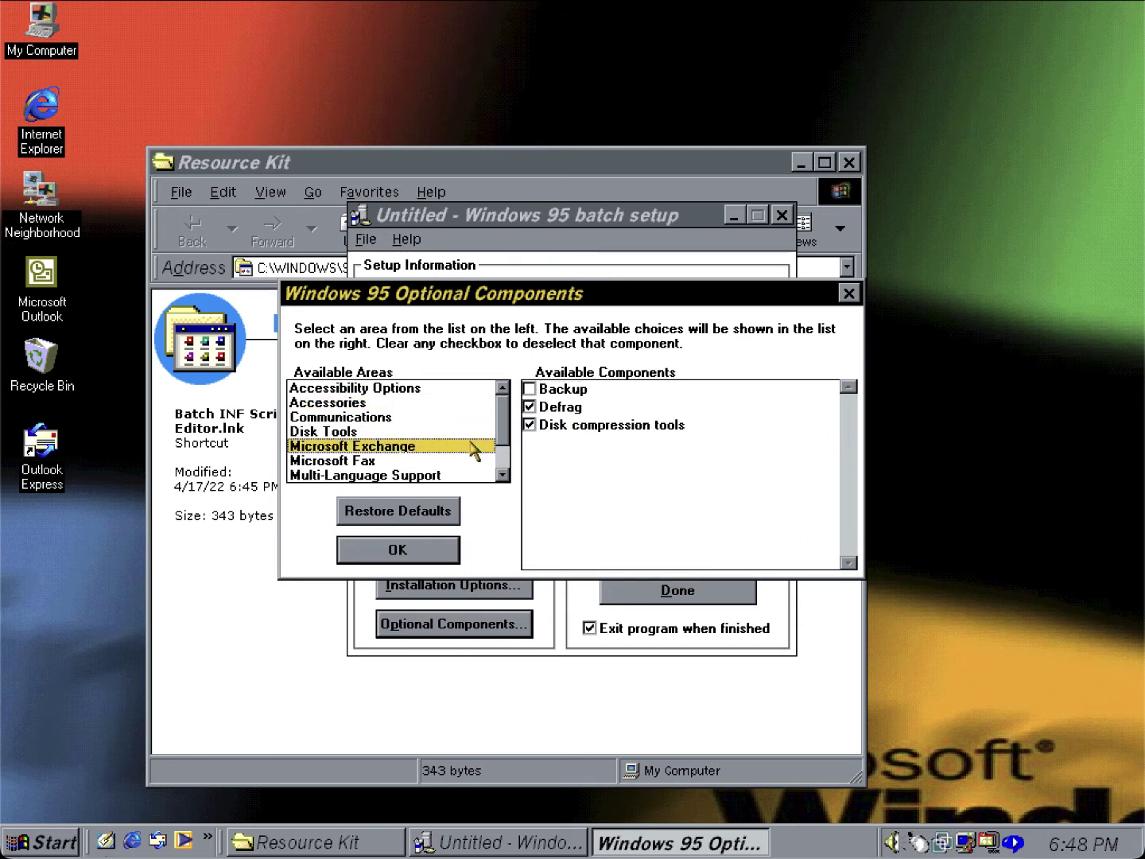
click(504, 462)
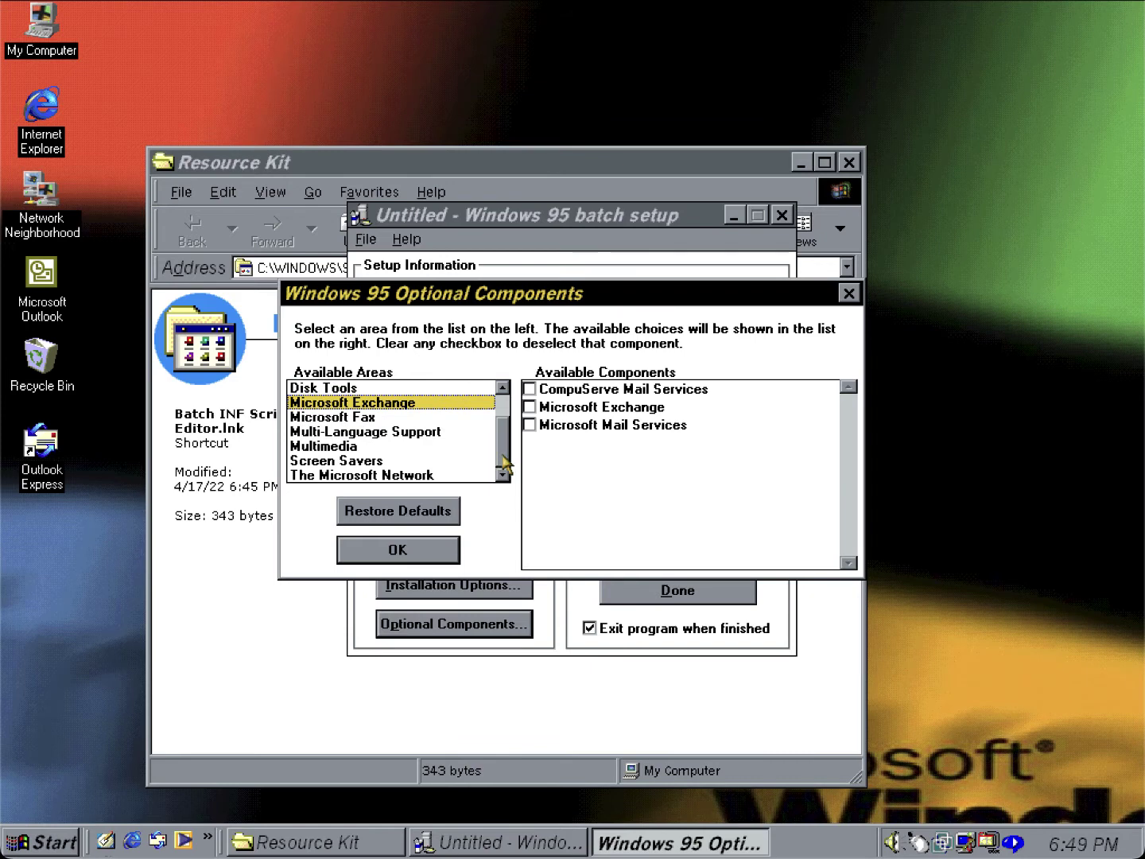
click(335, 447)
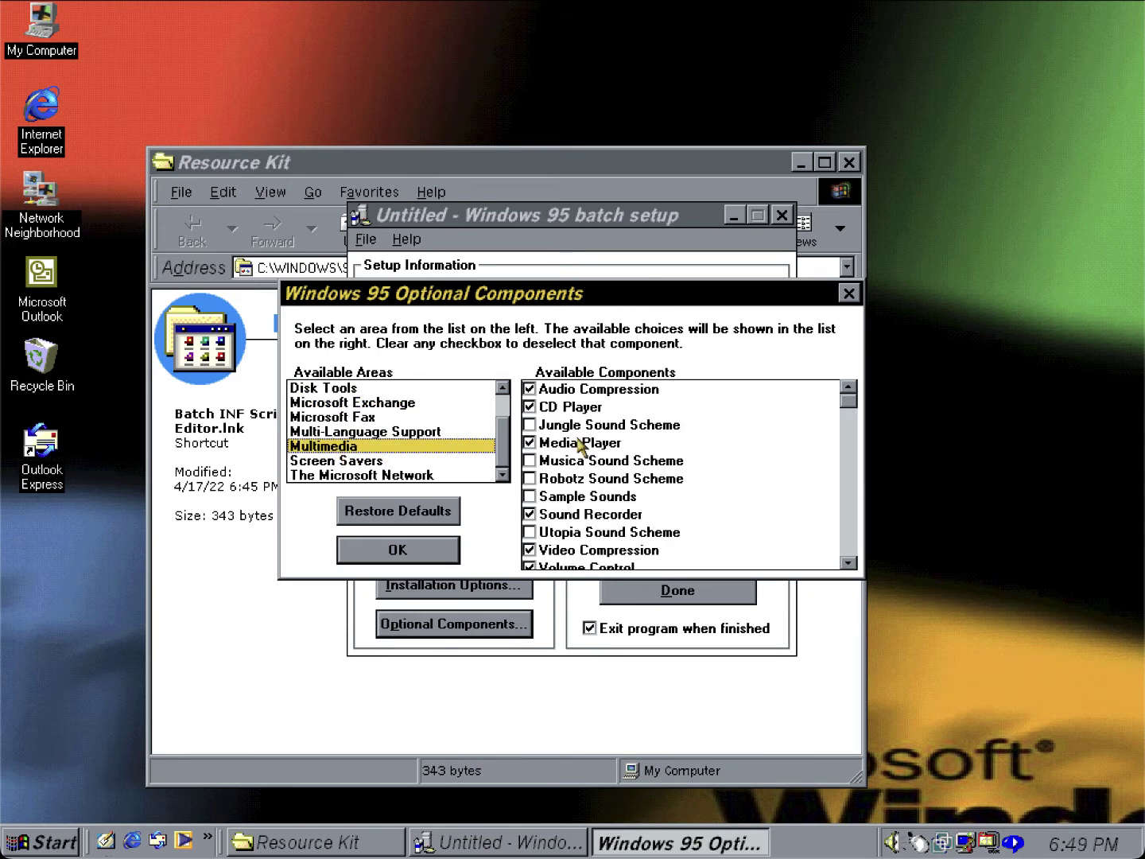
click(531, 425)
click(533, 460)
click(533, 478)
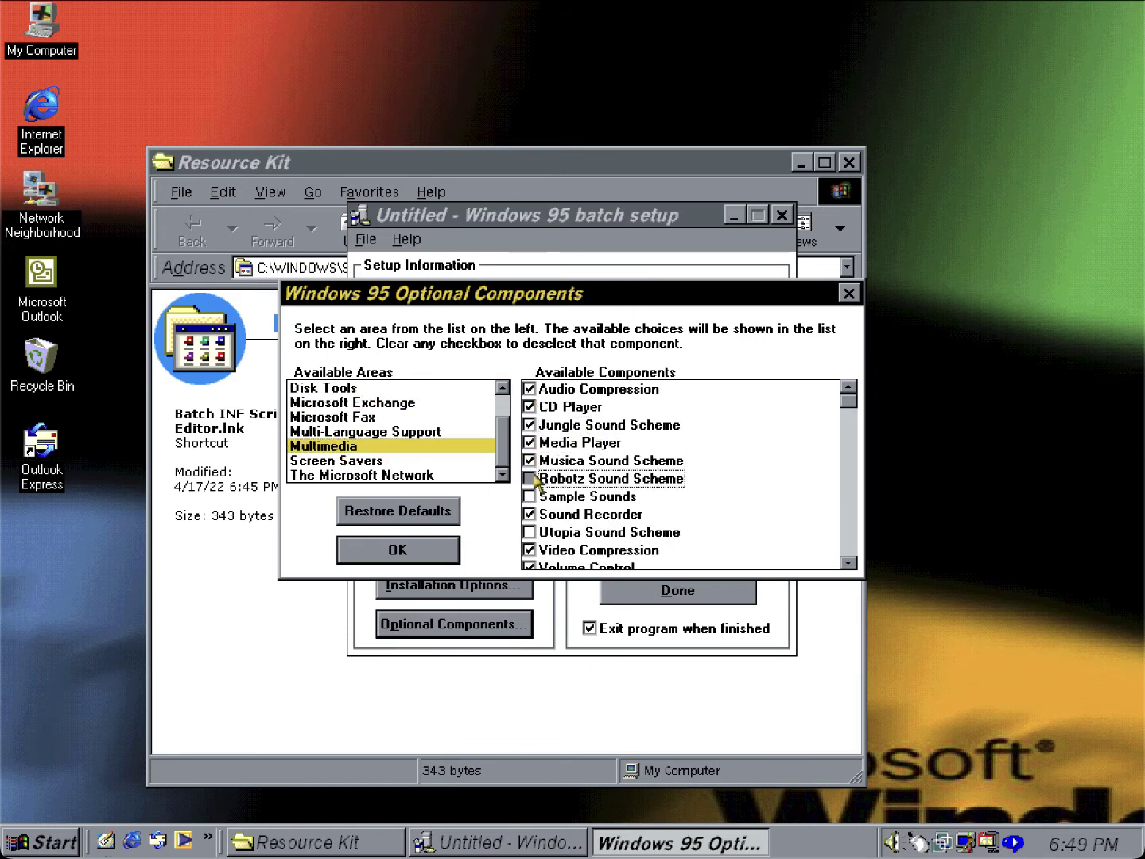
click(532, 496)
click(531, 532)
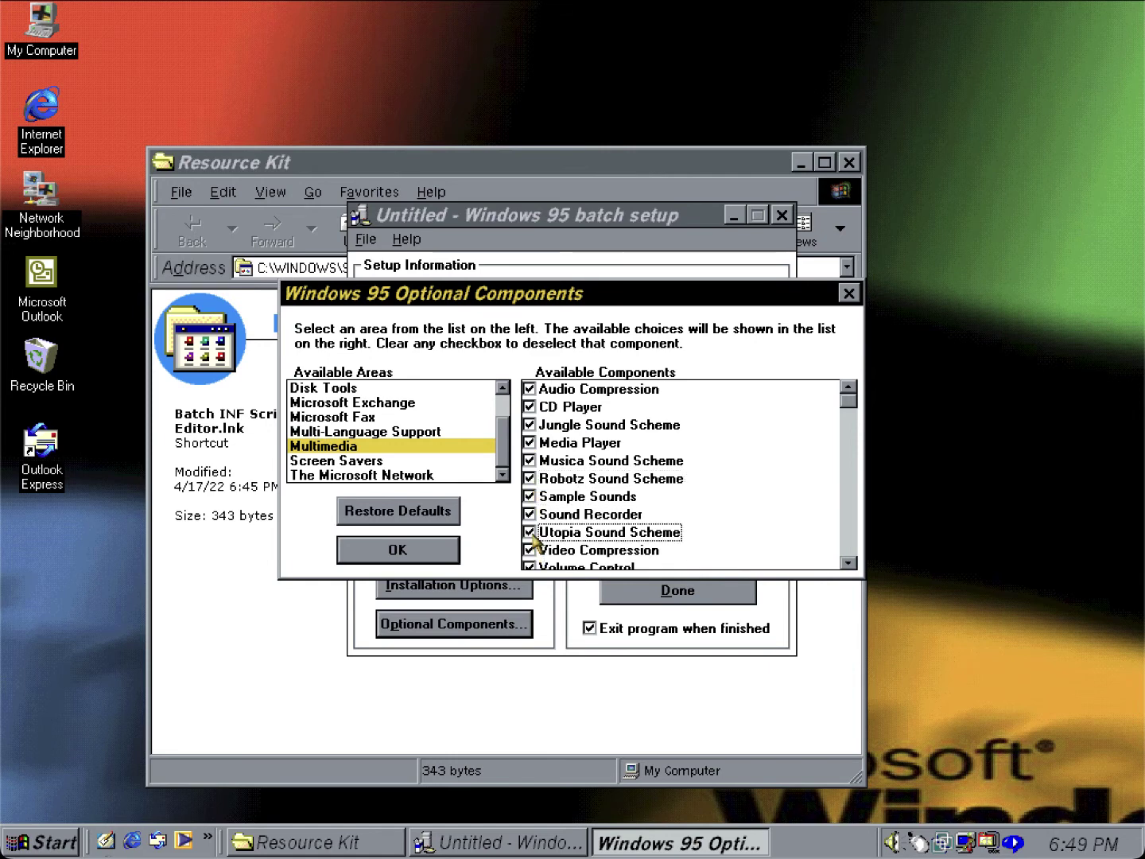
Tick the Curves and Colors, Flying Through Space and Mystify Your Mind screen savers, then accept.
scroll(855, 548, down, 1)
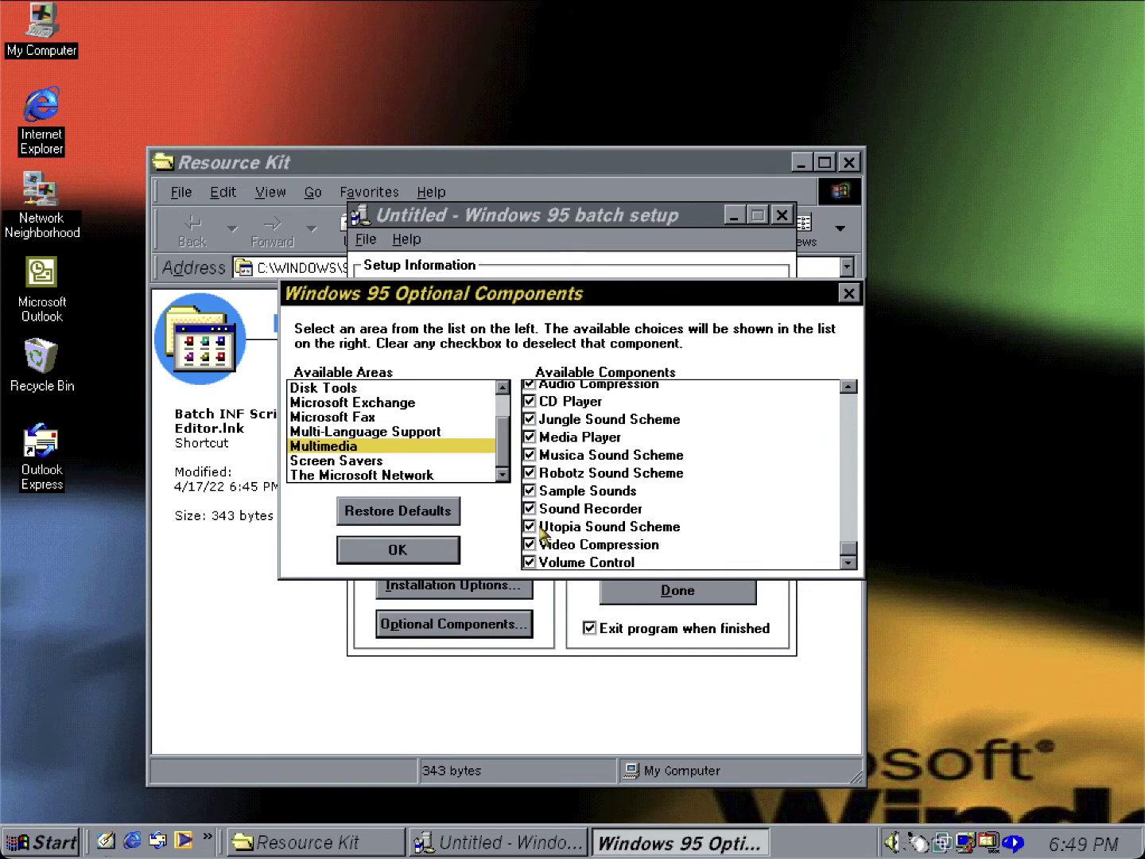
click(410, 463)
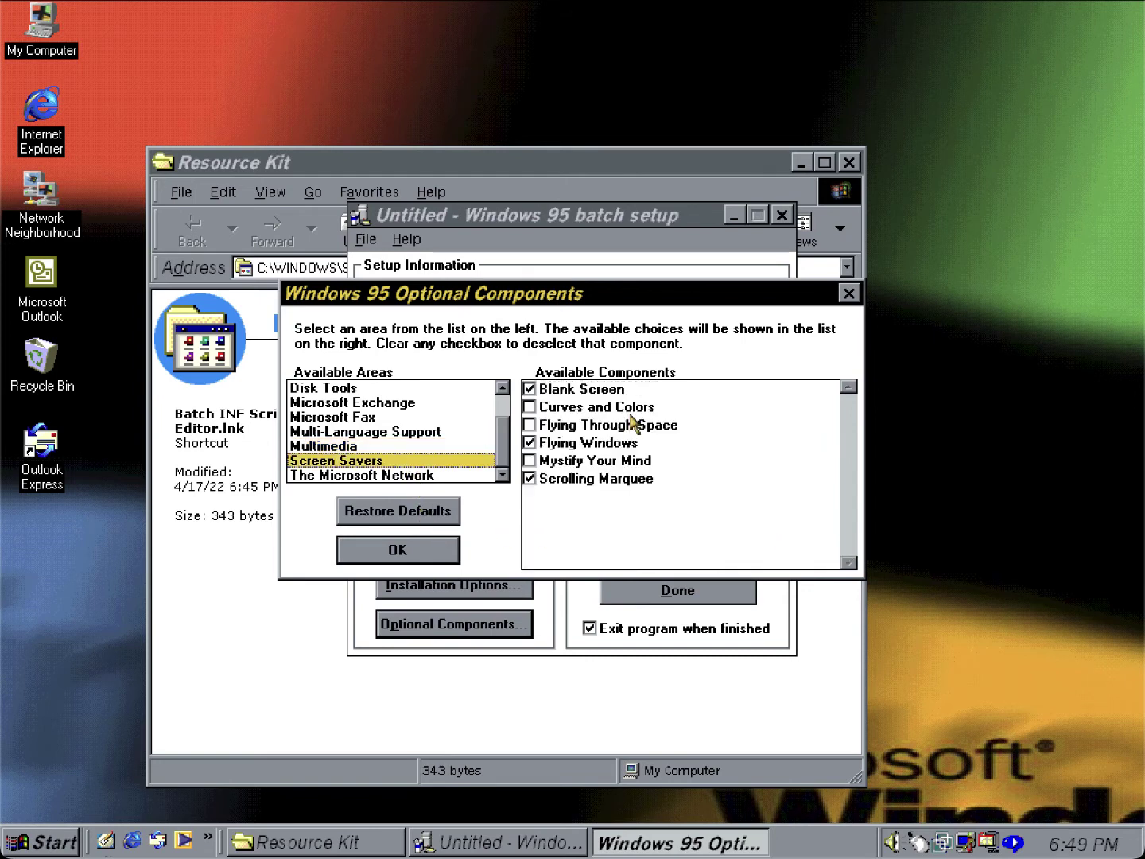
click(549, 410)
click(540, 426)
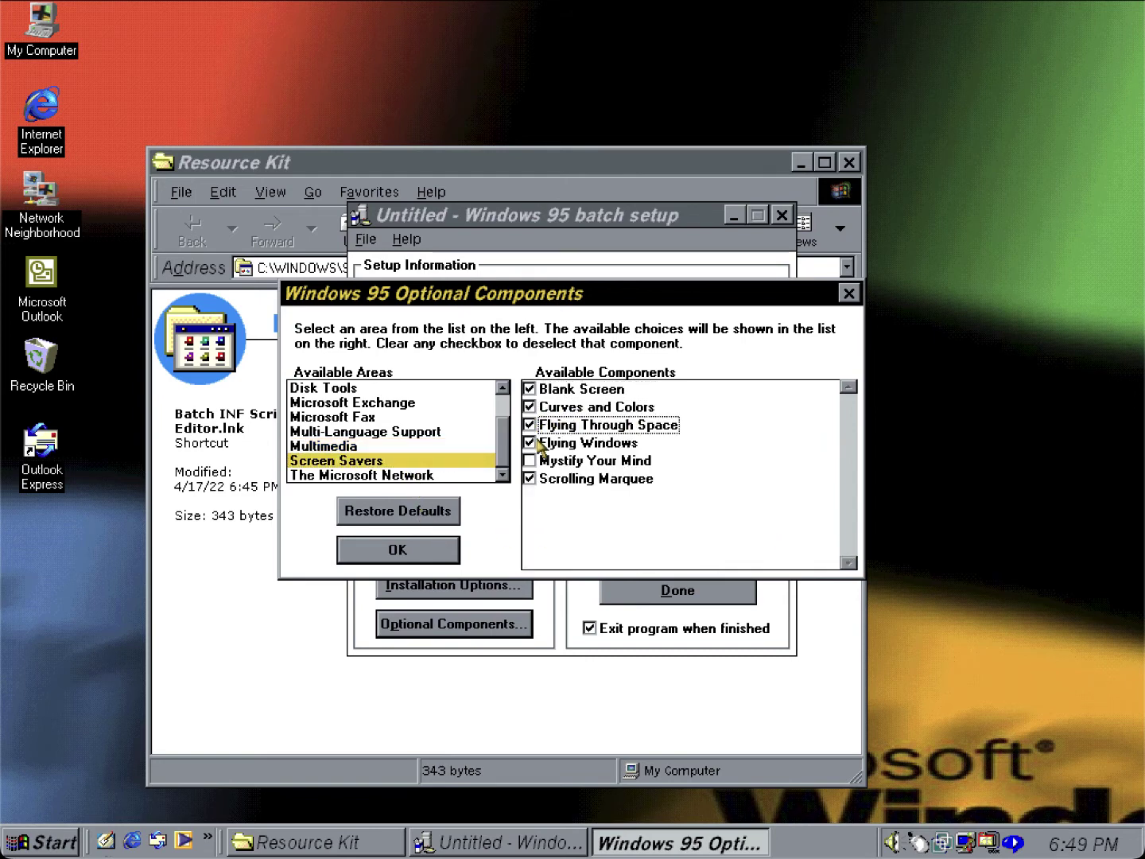
click(539, 448)
click(539, 461)
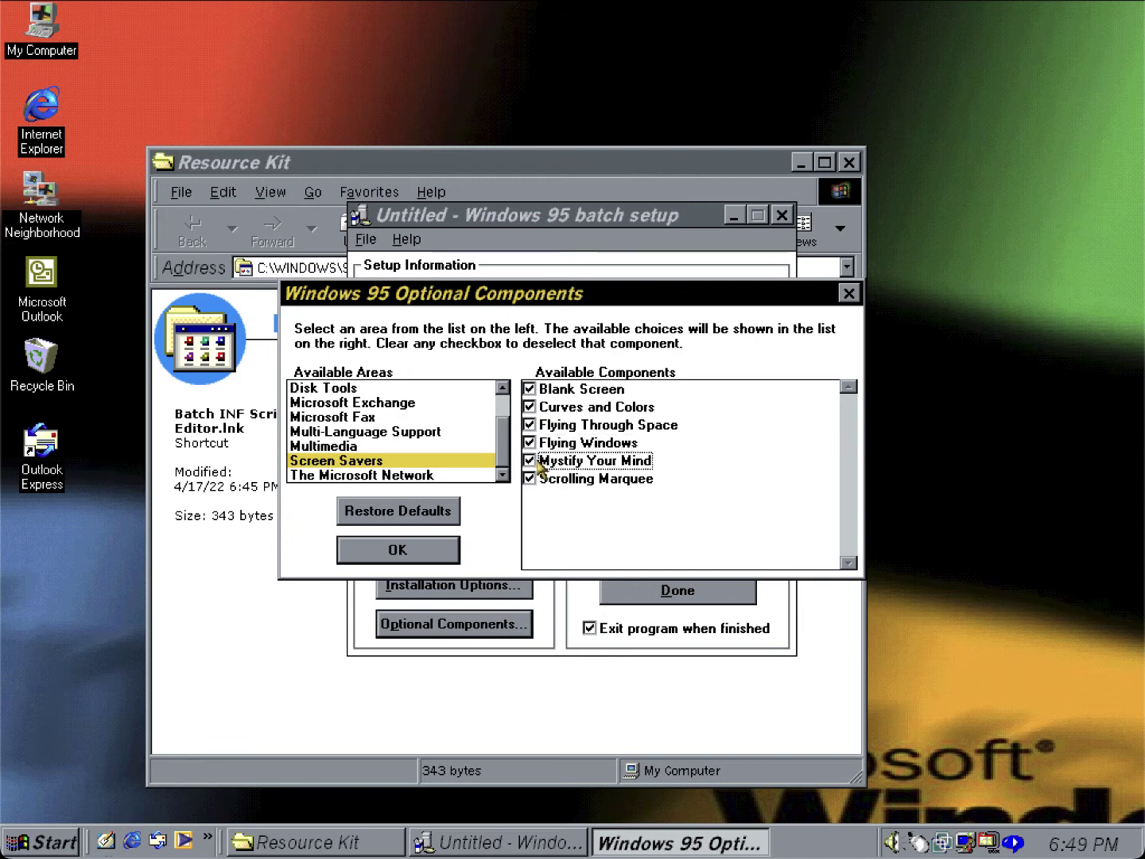
click(487, 477)
click(430, 552)
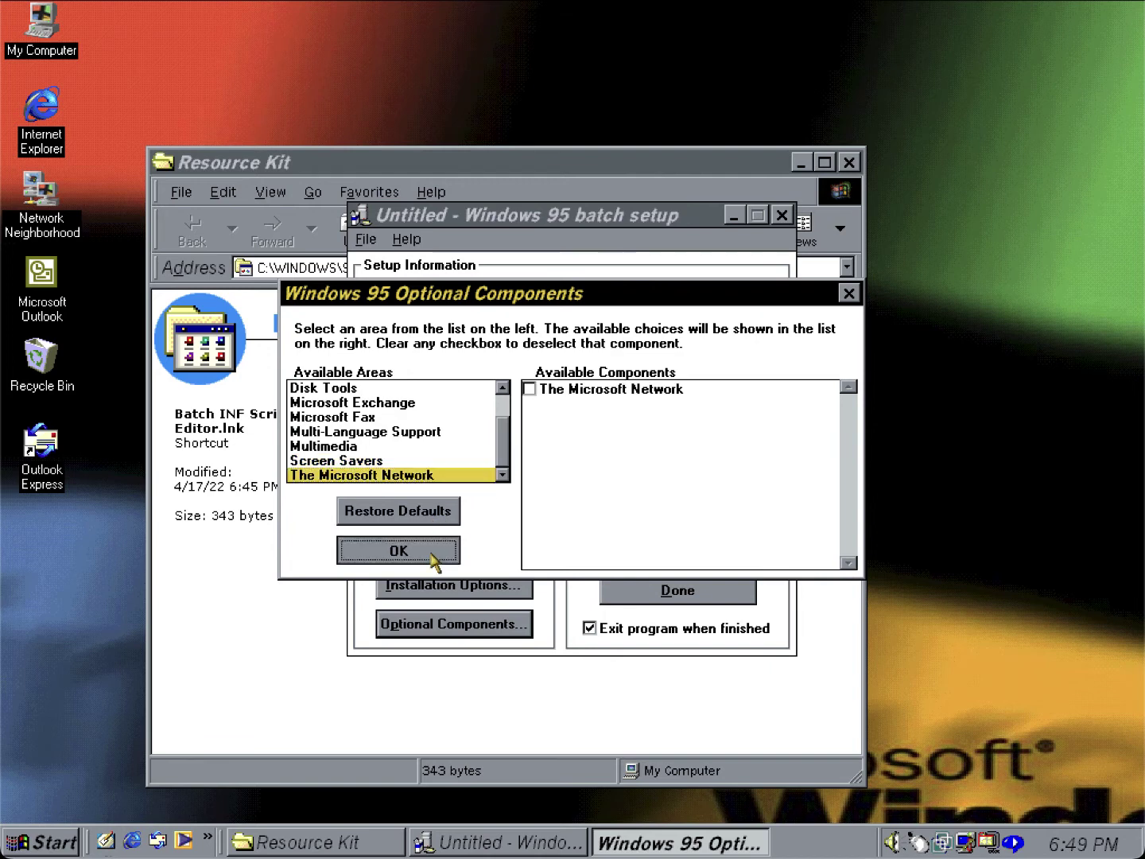
click(683, 593)
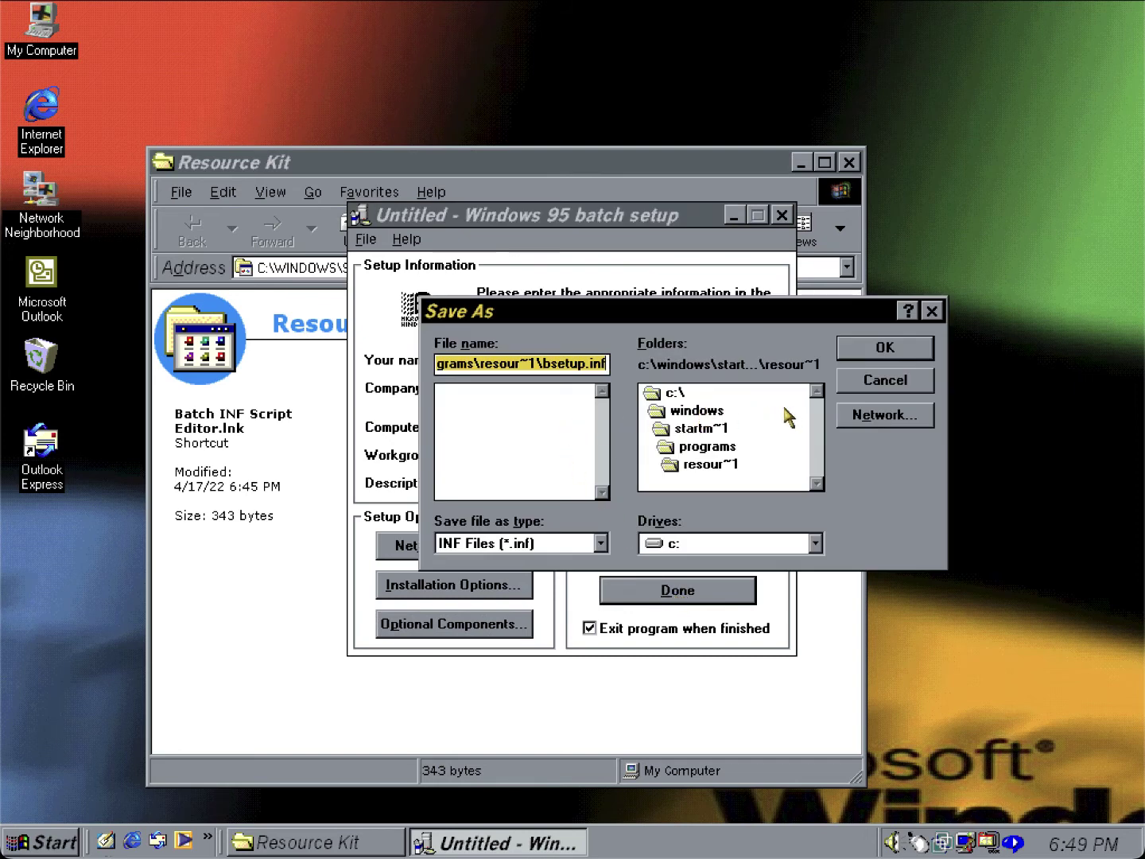
Save the batch setup script as Win95VM.inf, shortening the name after the too-long warning.
click(668, 397)
click(463, 364)
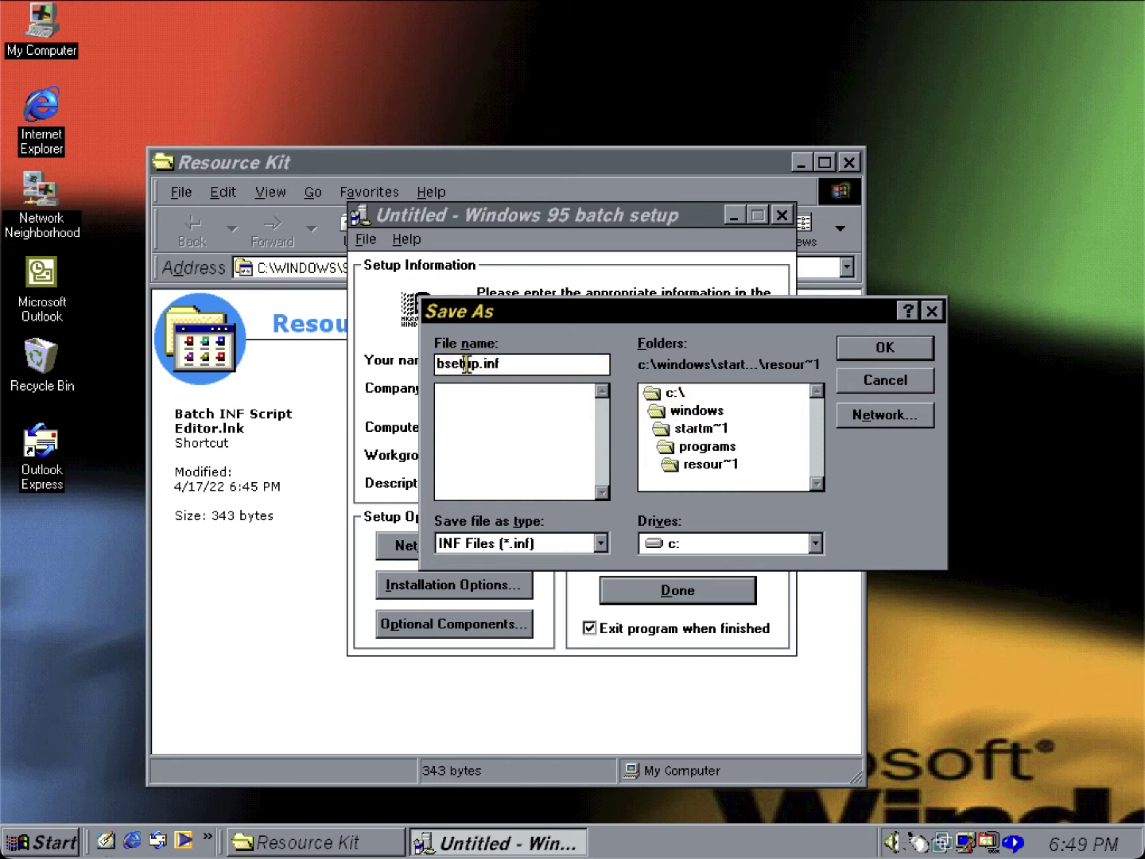
double_click(469, 364)
click(472, 364)
double_click(469, 364)
text(Win95Install)
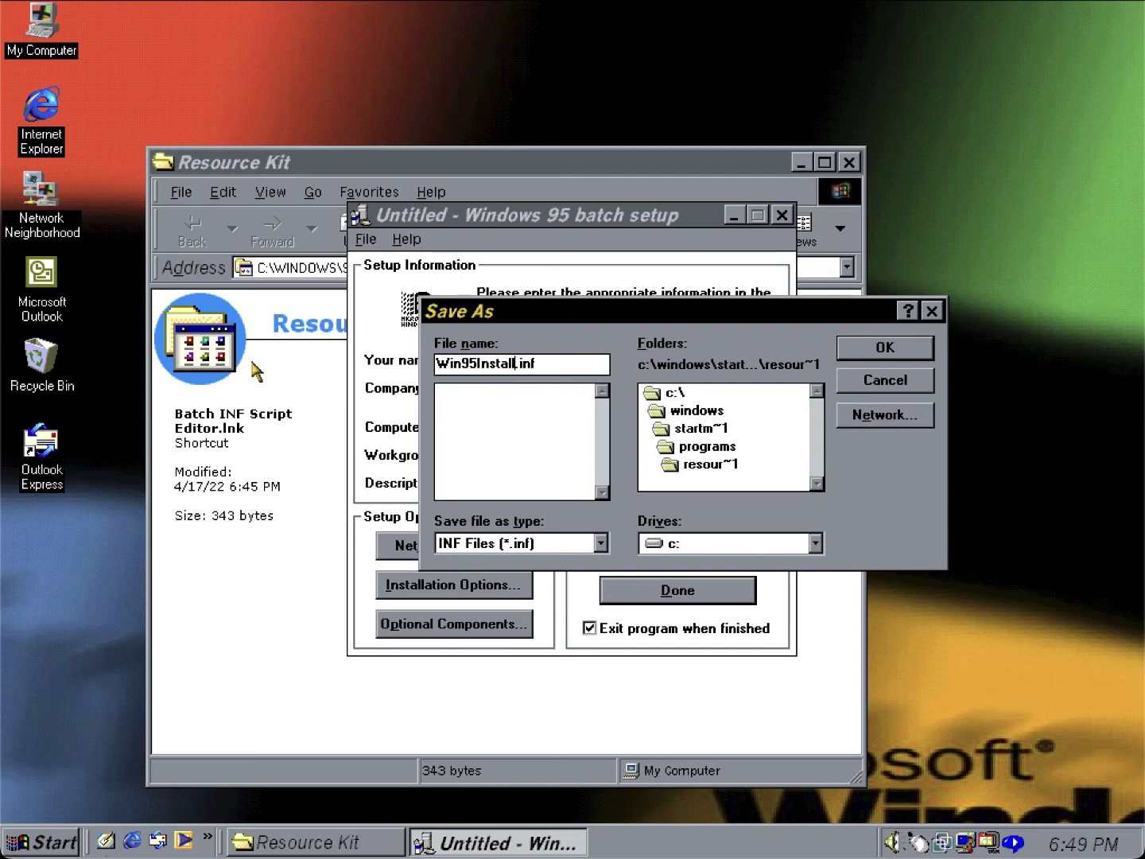
key(Return)
key(Return)
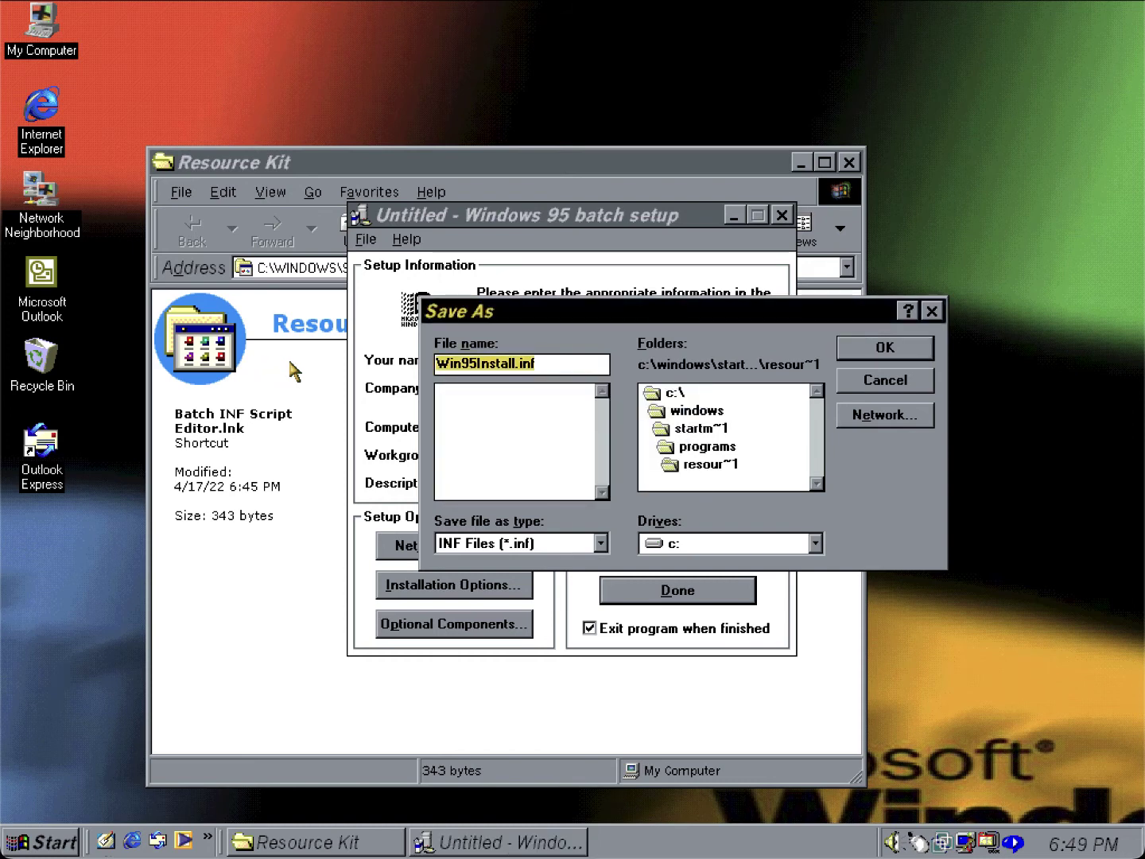
click(478, 362)
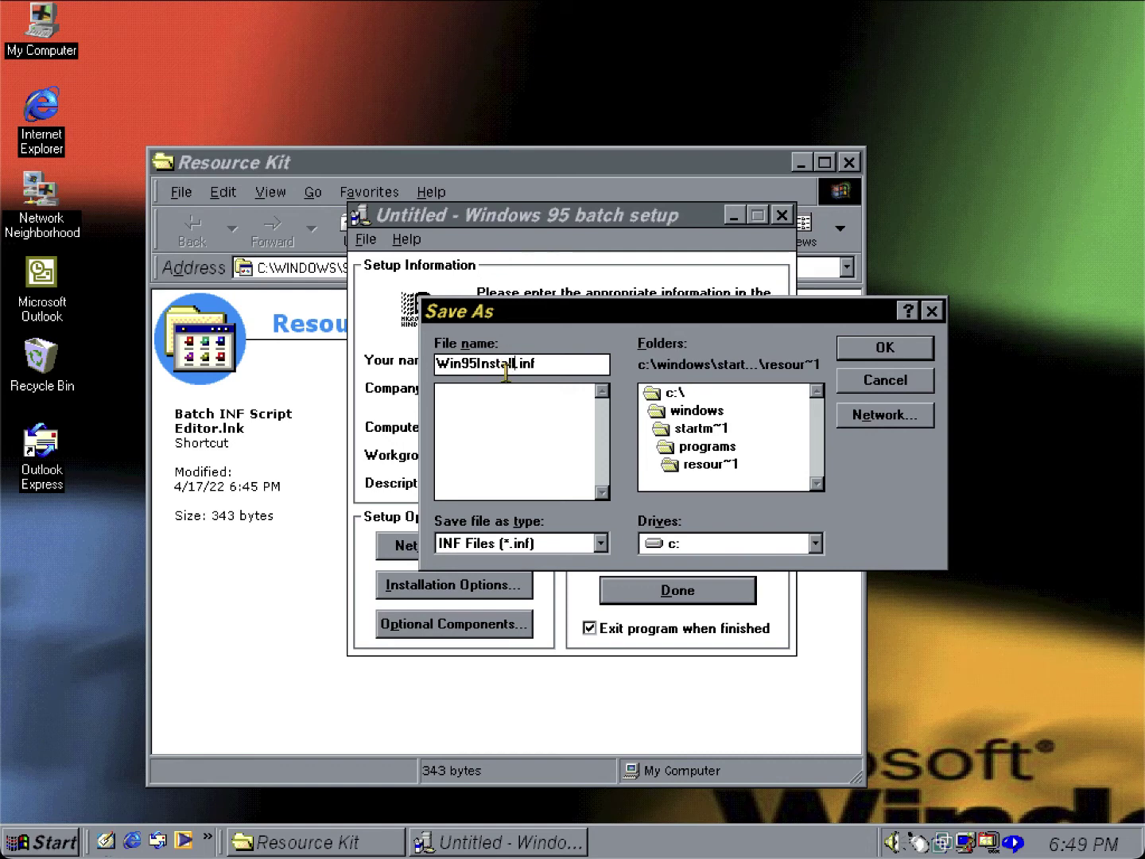
key(BackSpace)
key(BackSpace)
key(BackSpace)
text(VM)
key(Return)
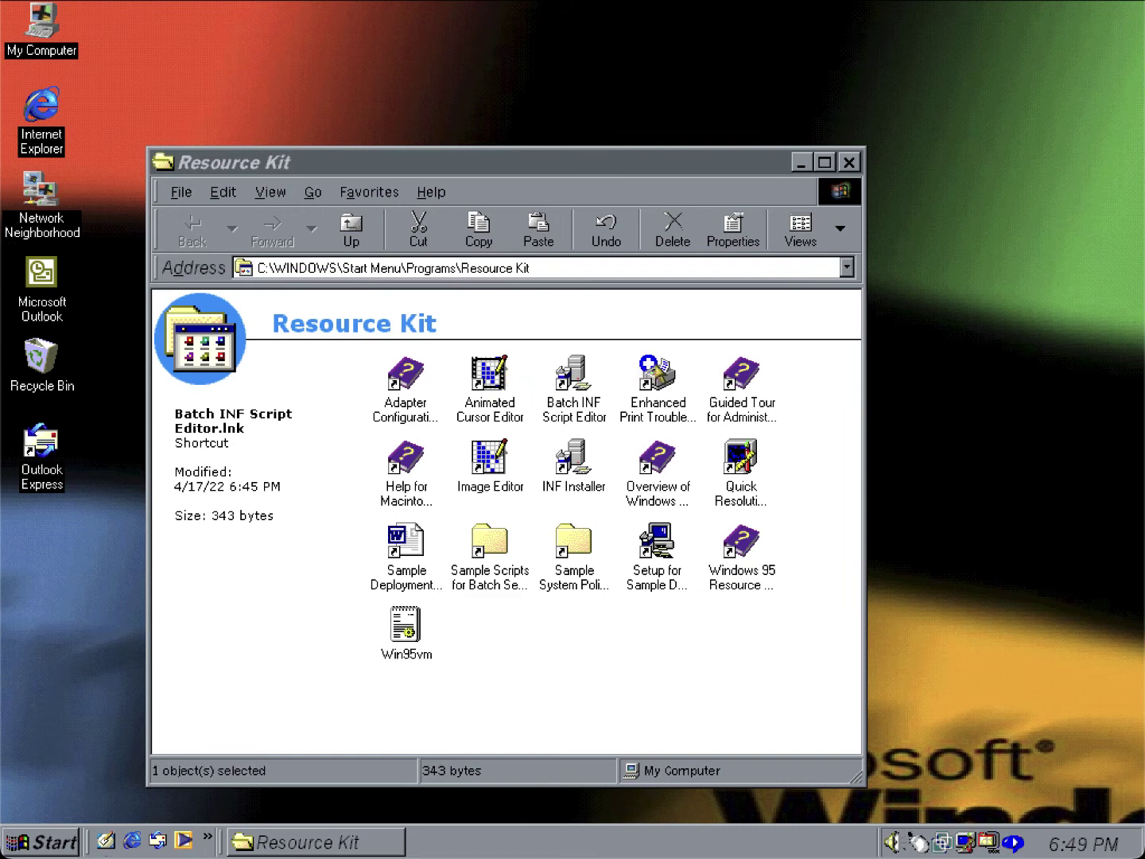
click(657, 374)
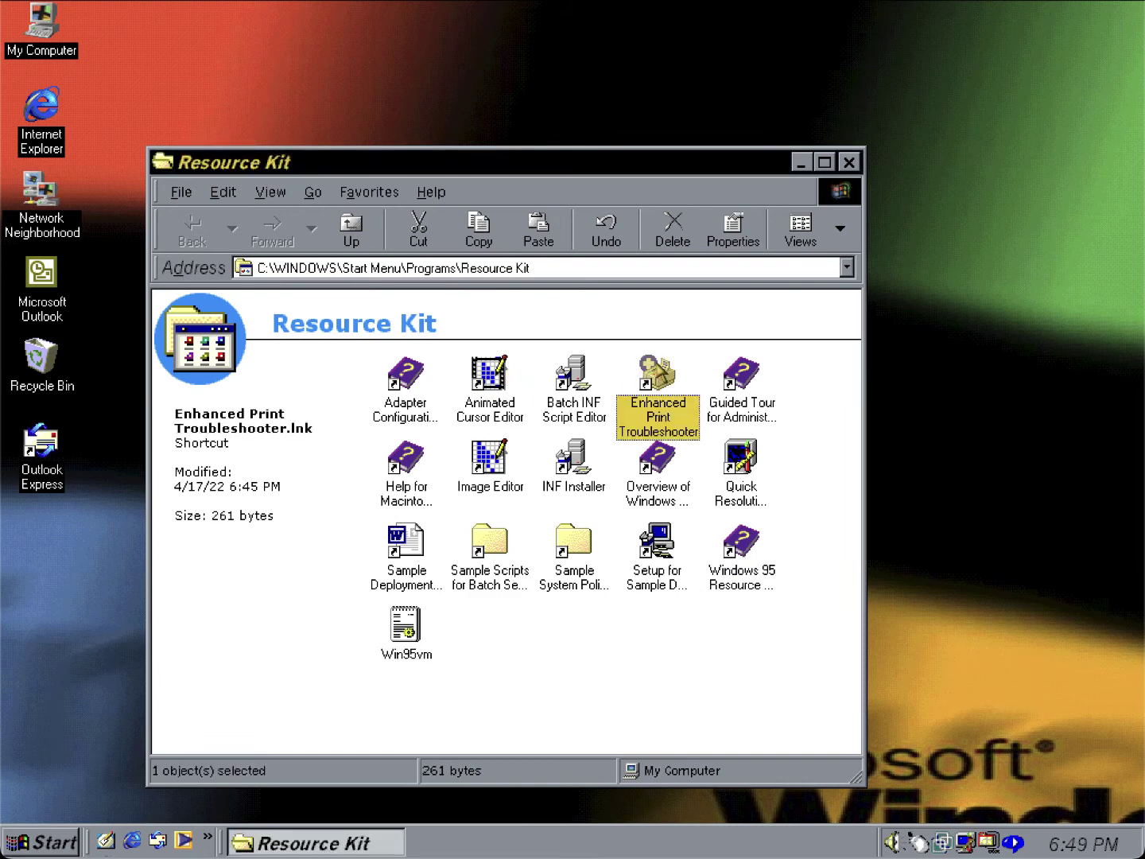
double_click(658, 374)
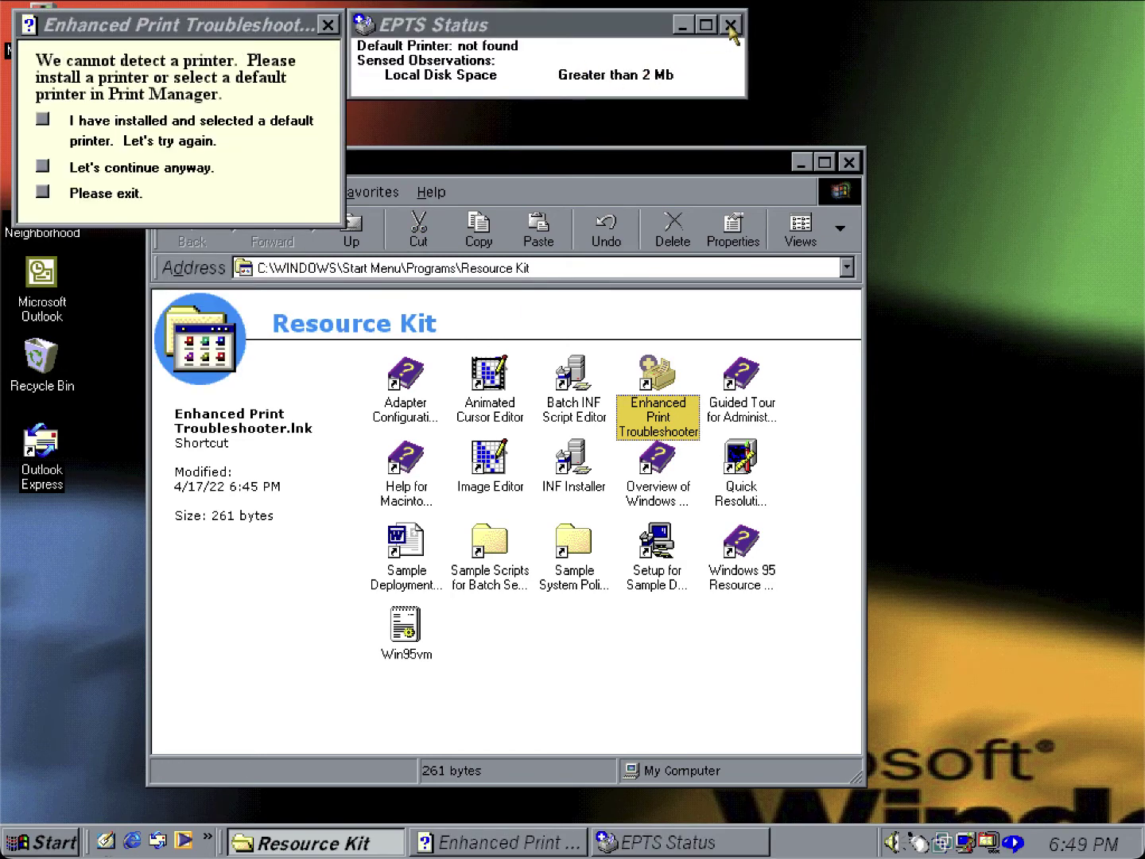
click(730, 26)
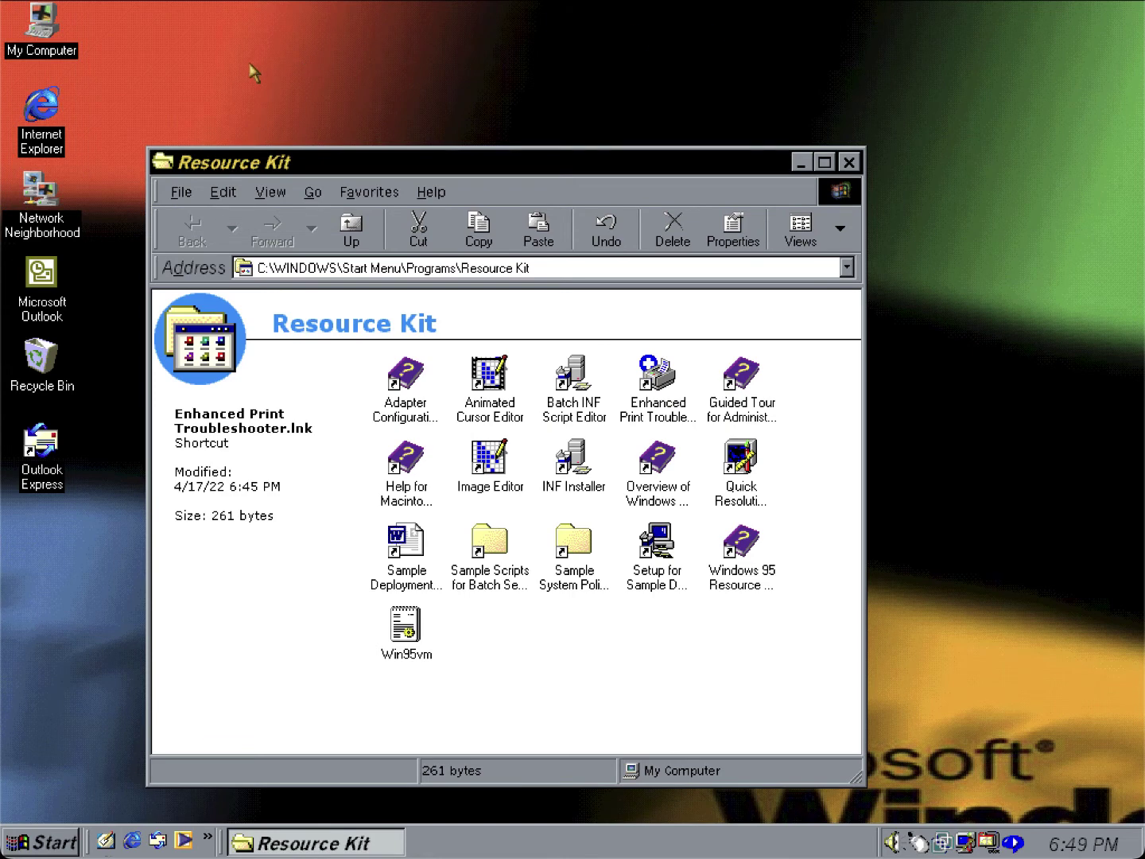
Expand the support costs, system control, productivity and migration books in the administrators' Guided Tour, then close it.
click(757, 380)
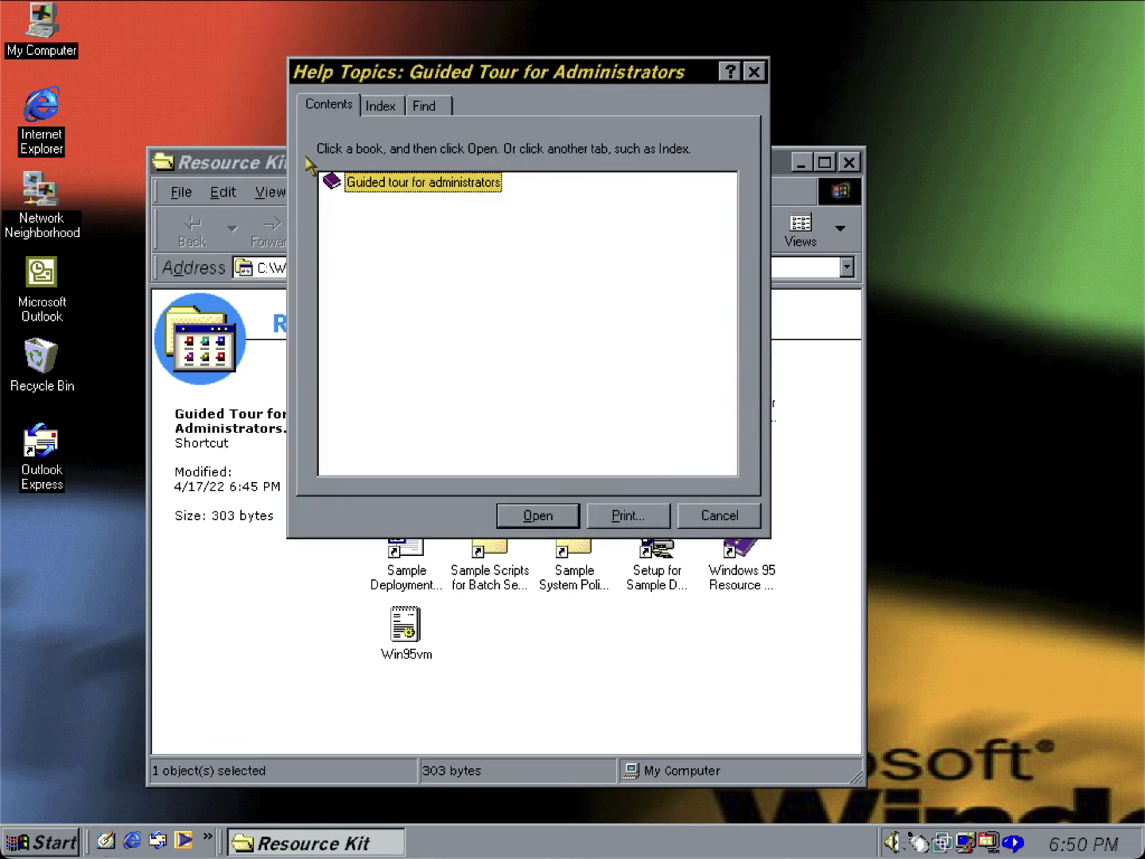
double_click(347, 183)
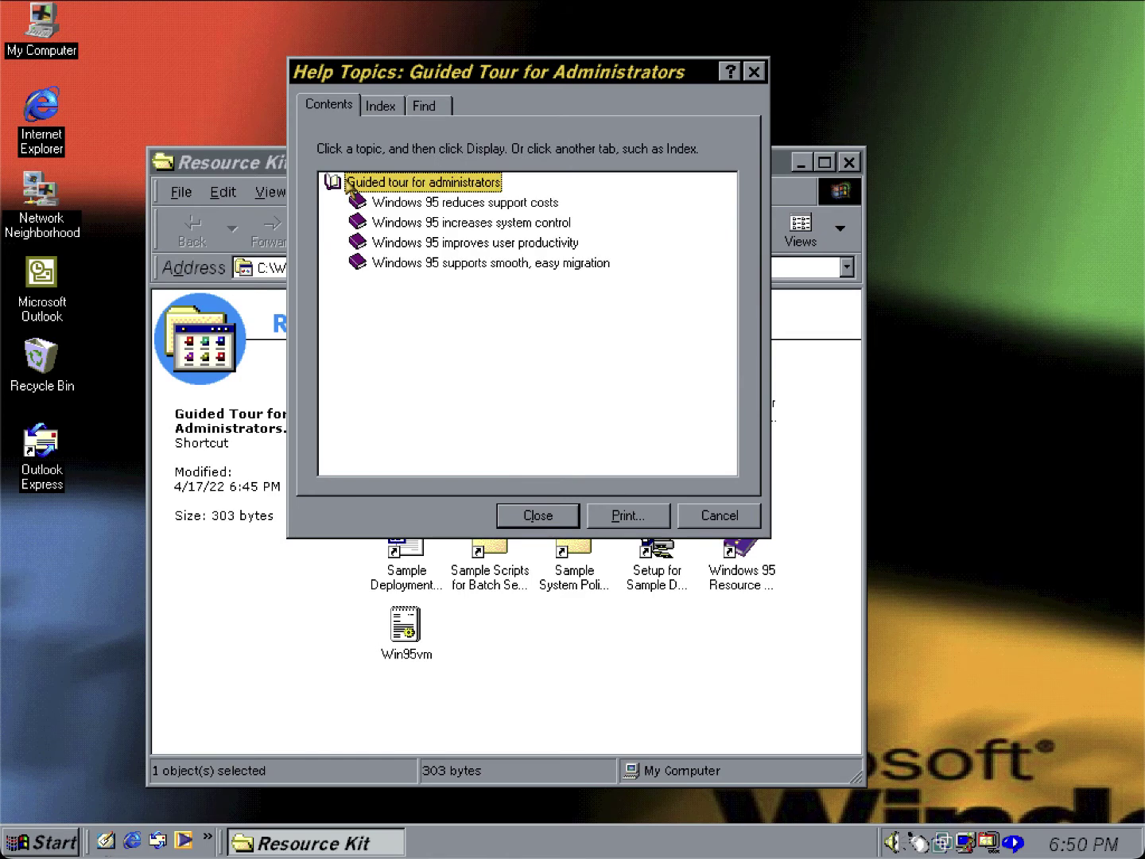
double_click(432, 204)
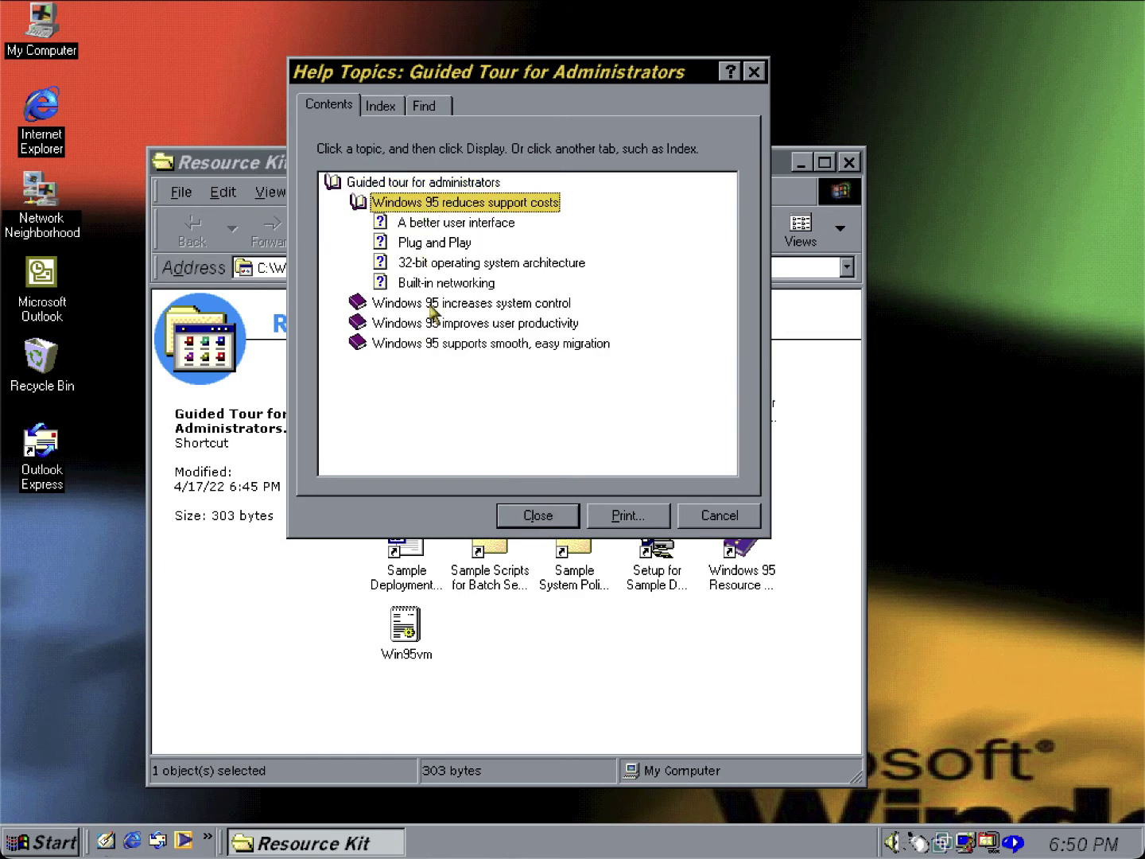
double_click(431, 305)
double_click(433, 404)
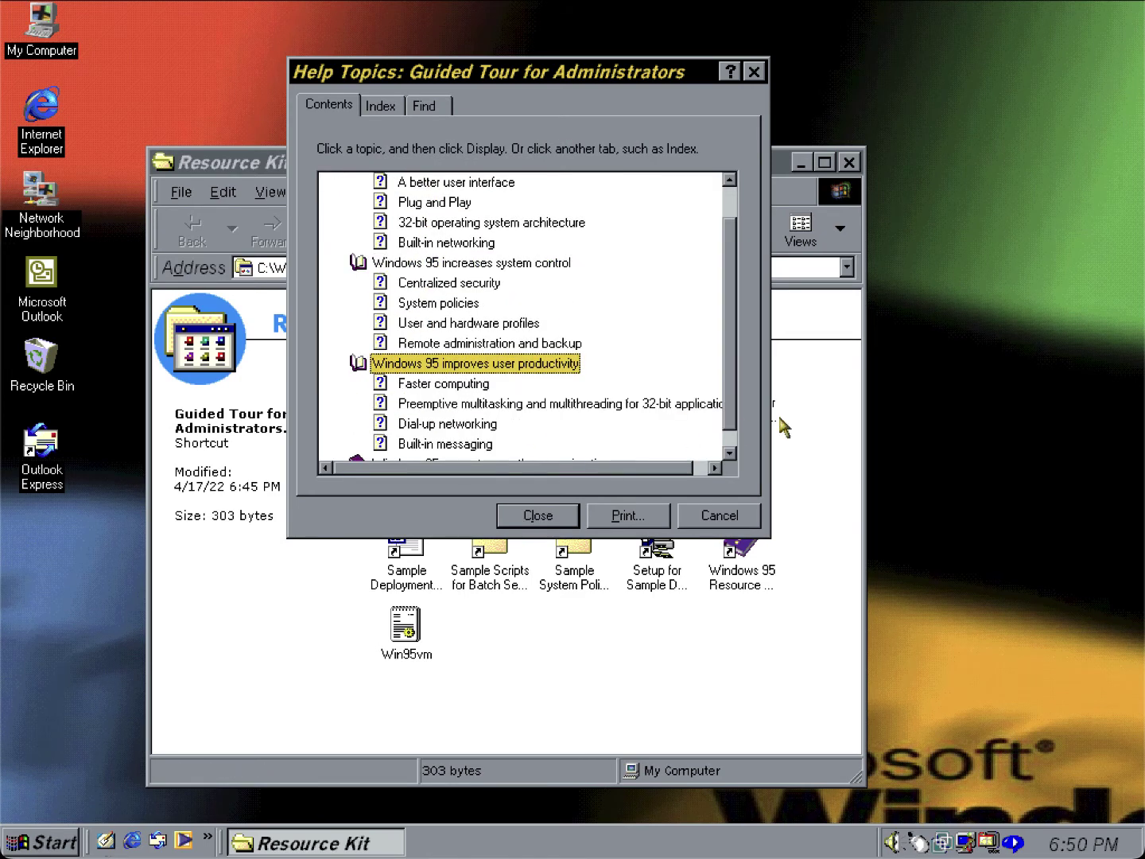
click(727, 451)
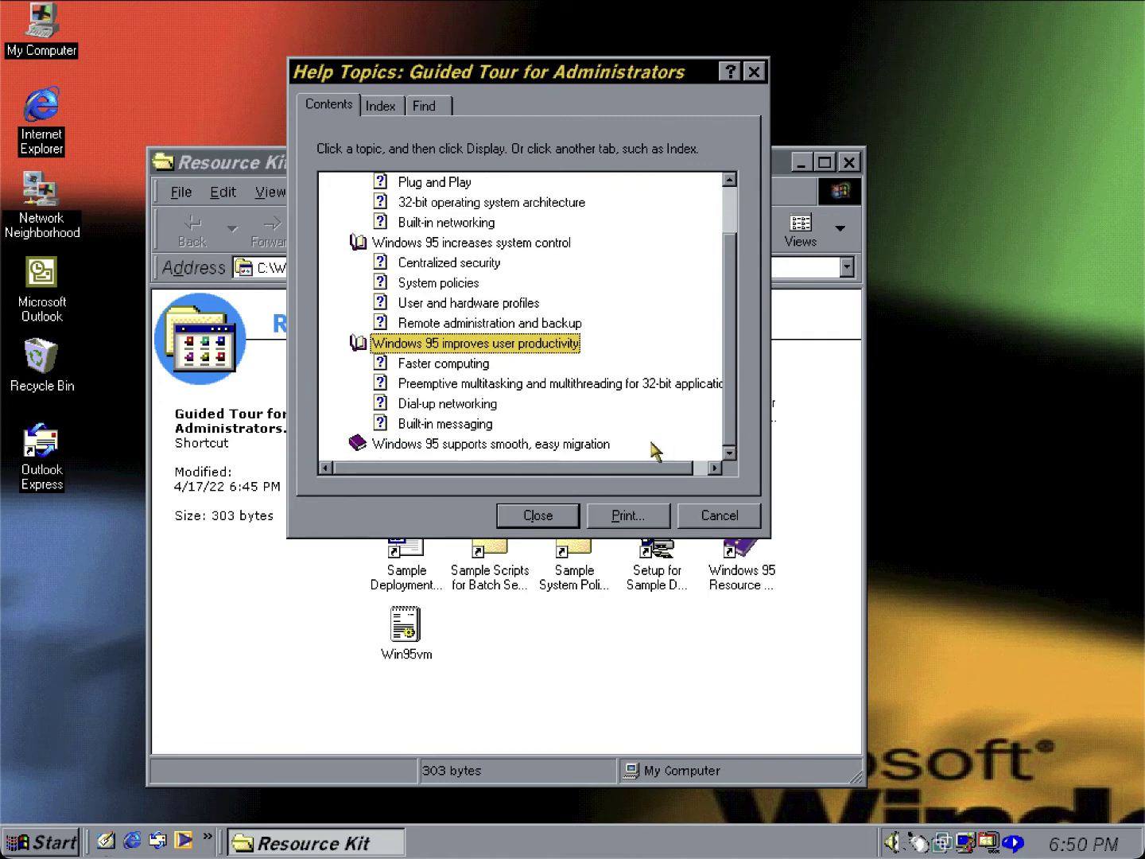
double_click(579, 440)
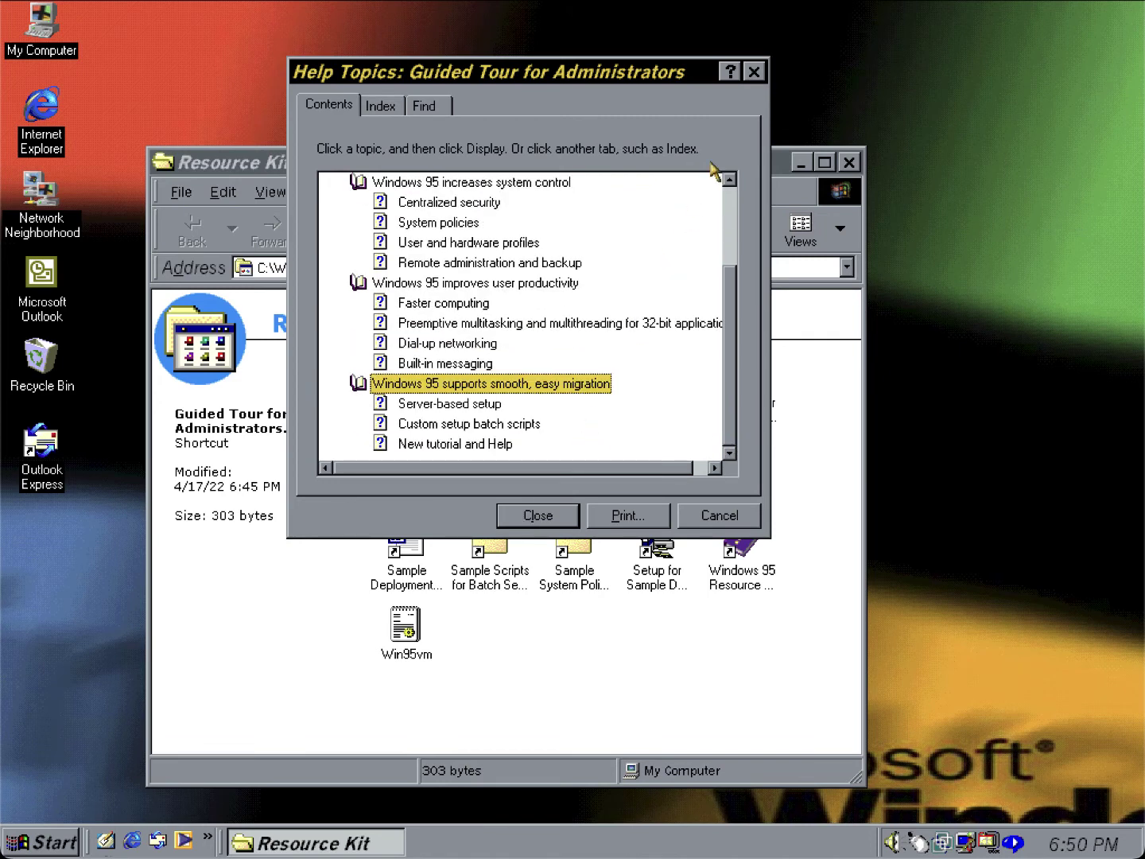
click(755, 72)
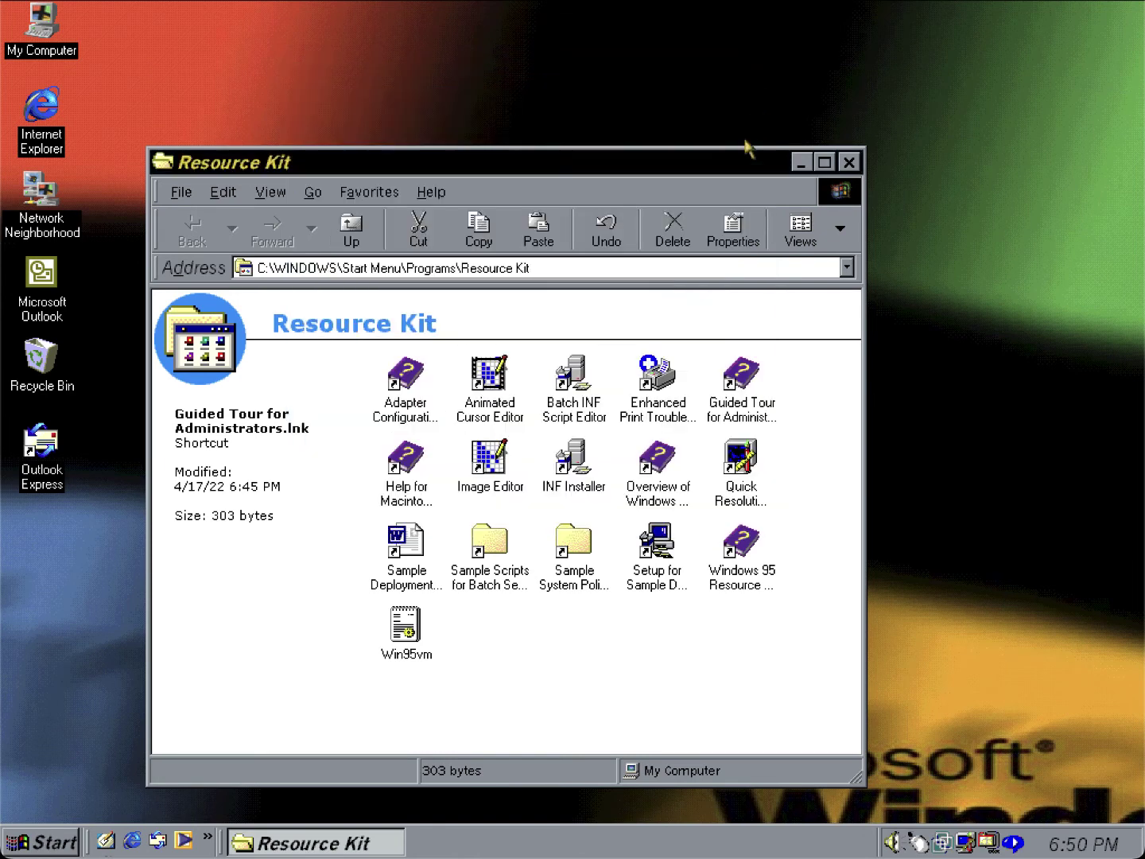
click(412, 466)
double_click(469, 457)
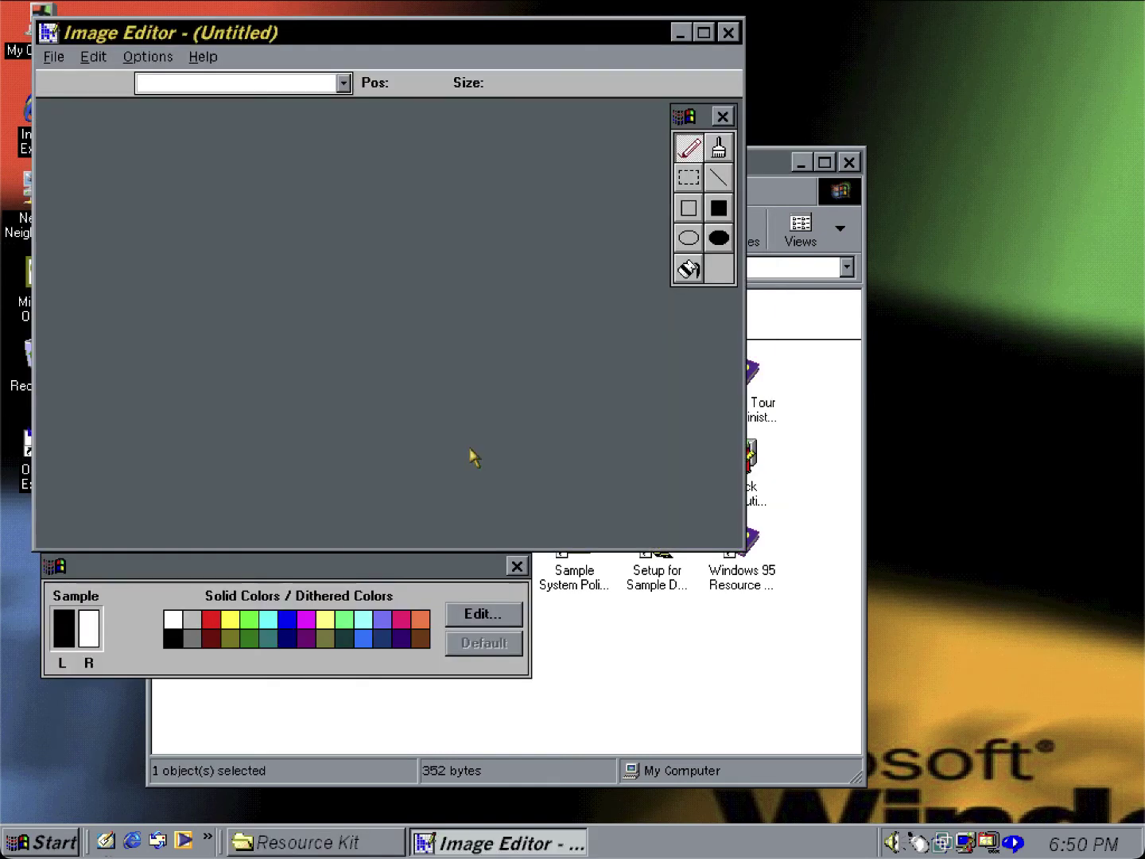
click(201, 57)
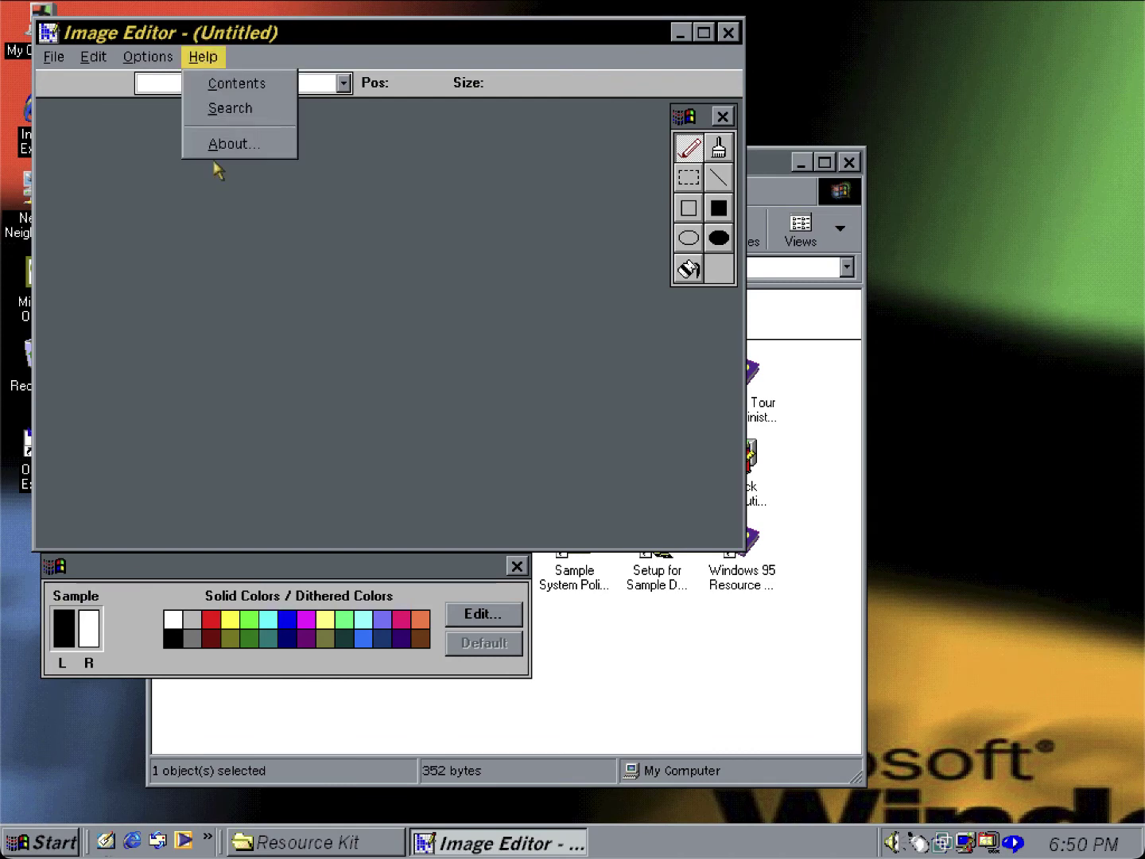
click(226, 145)
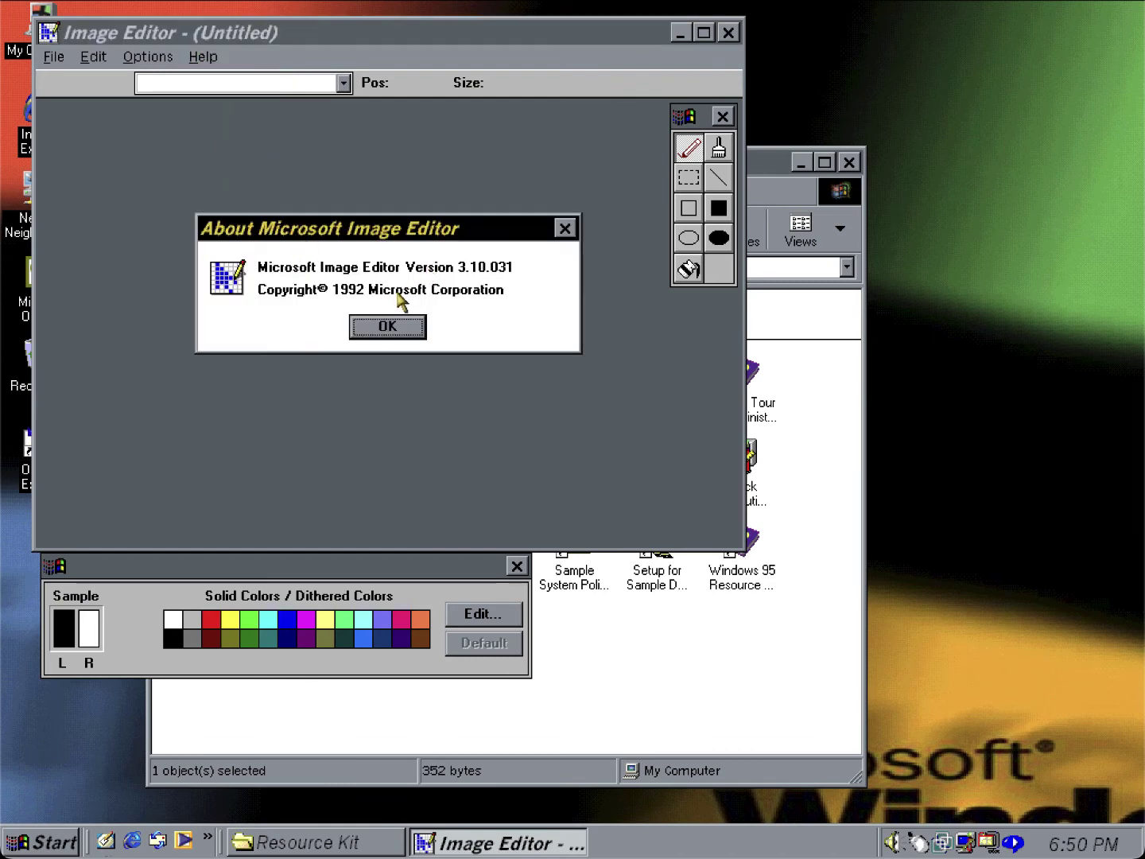
click(396, 324)
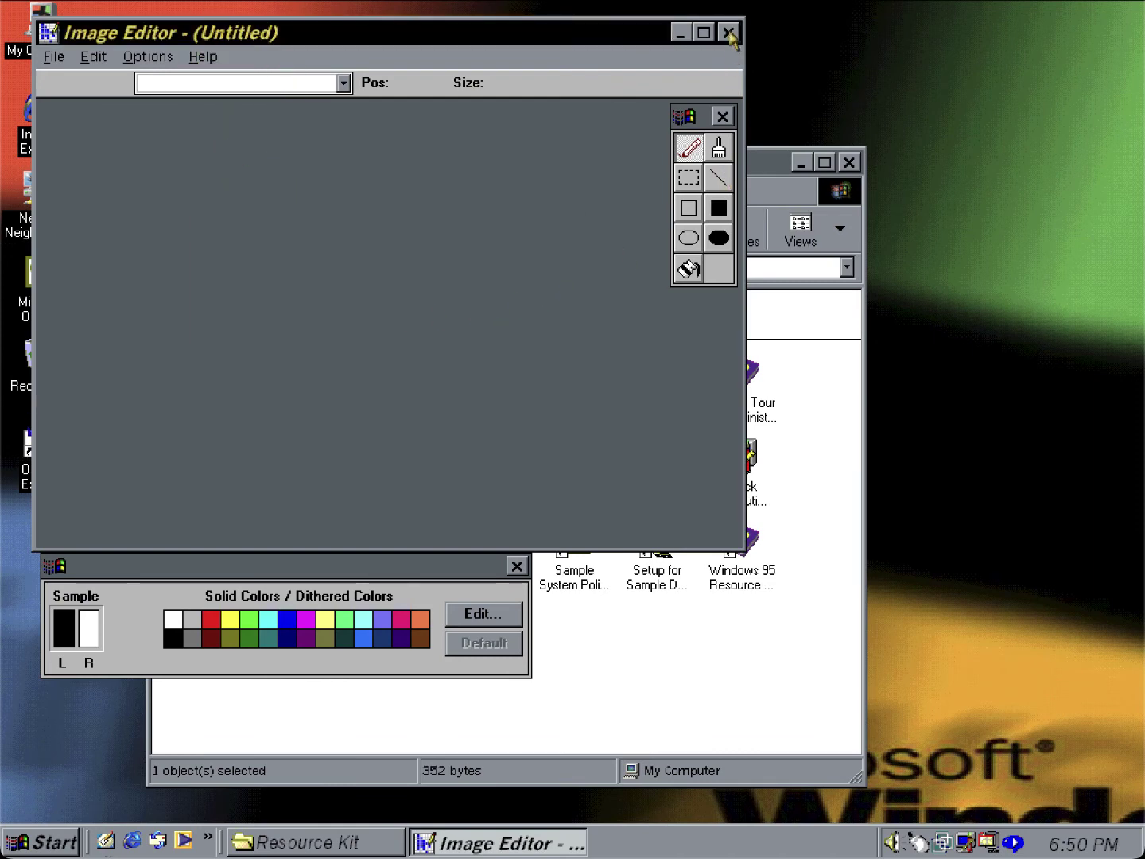
click(730, 35)
click(577, 463)
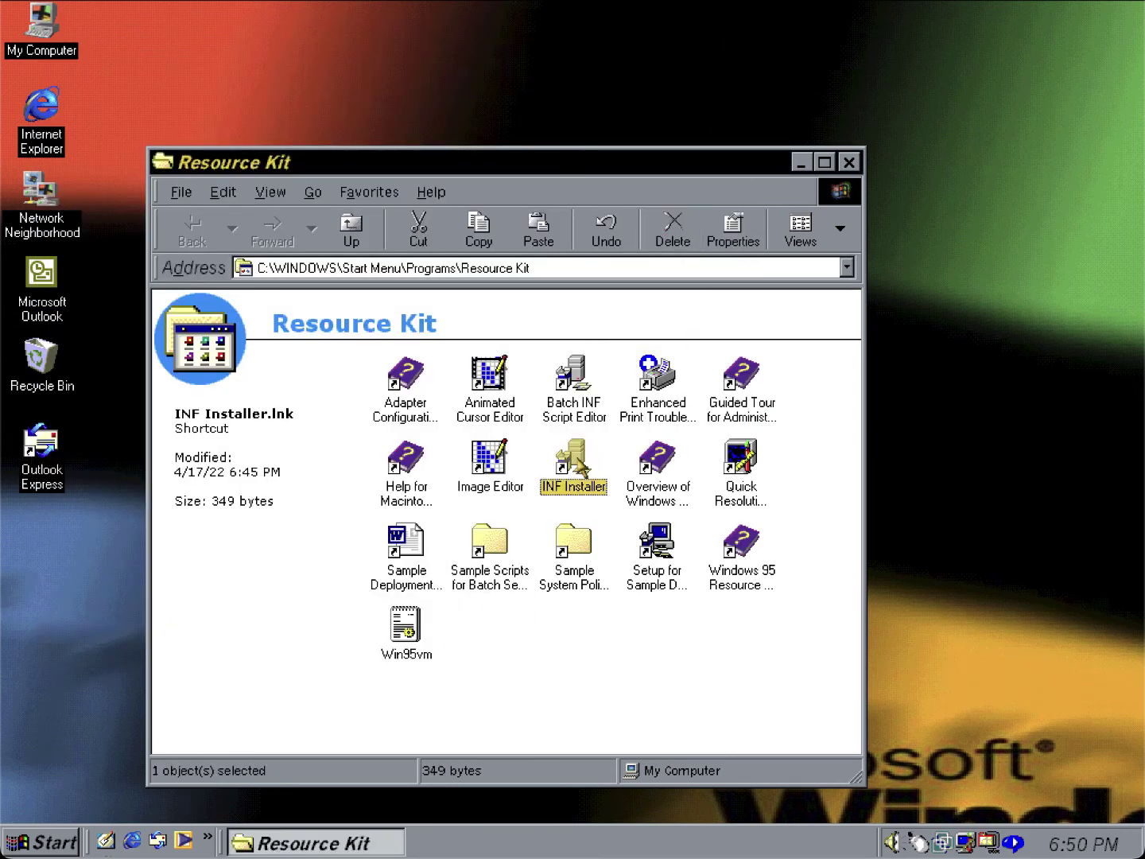
double_click(578, 463)
click(236, 106)
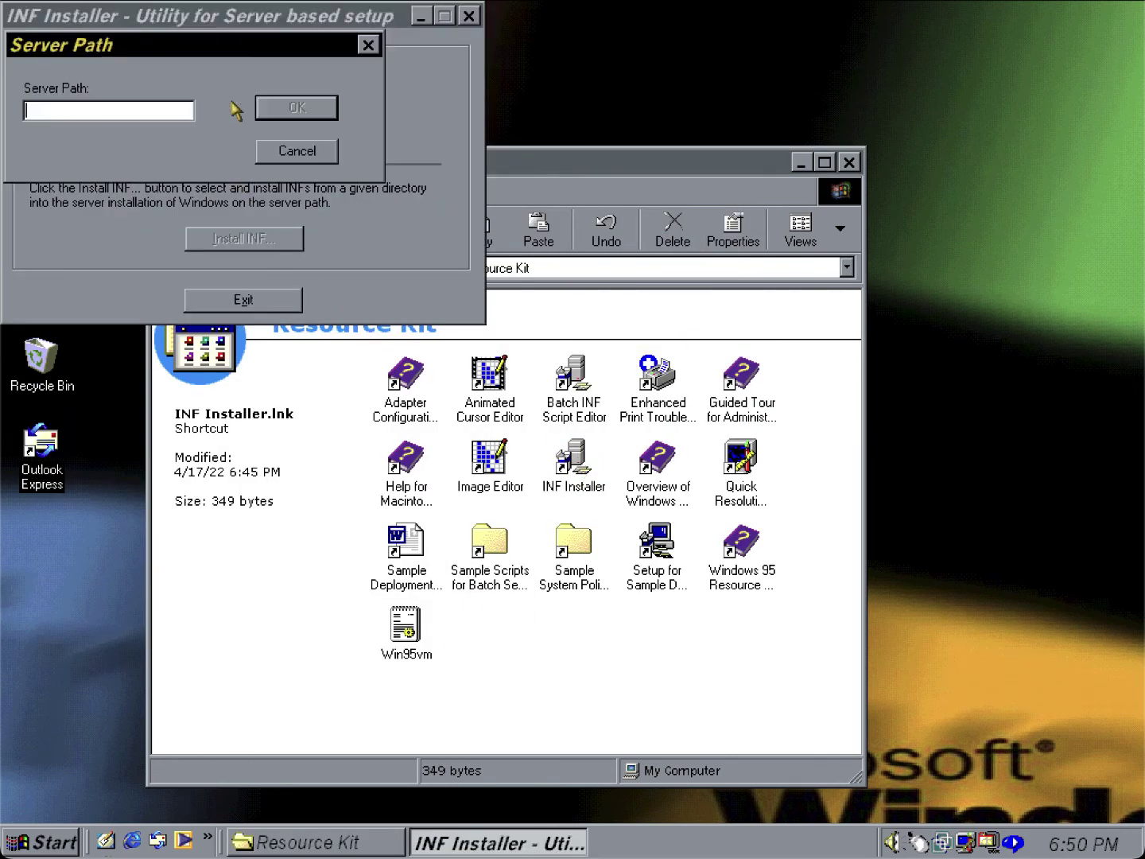
click(310, 157)
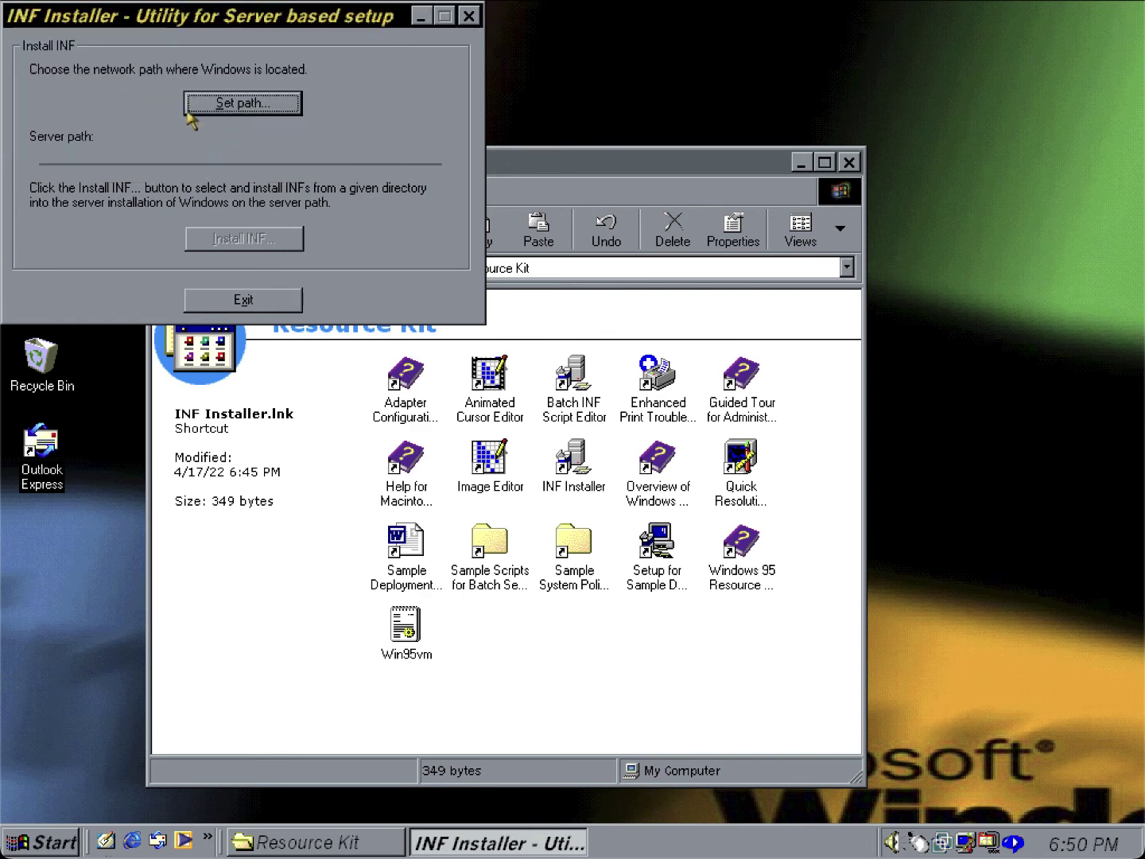
click(470, 16)
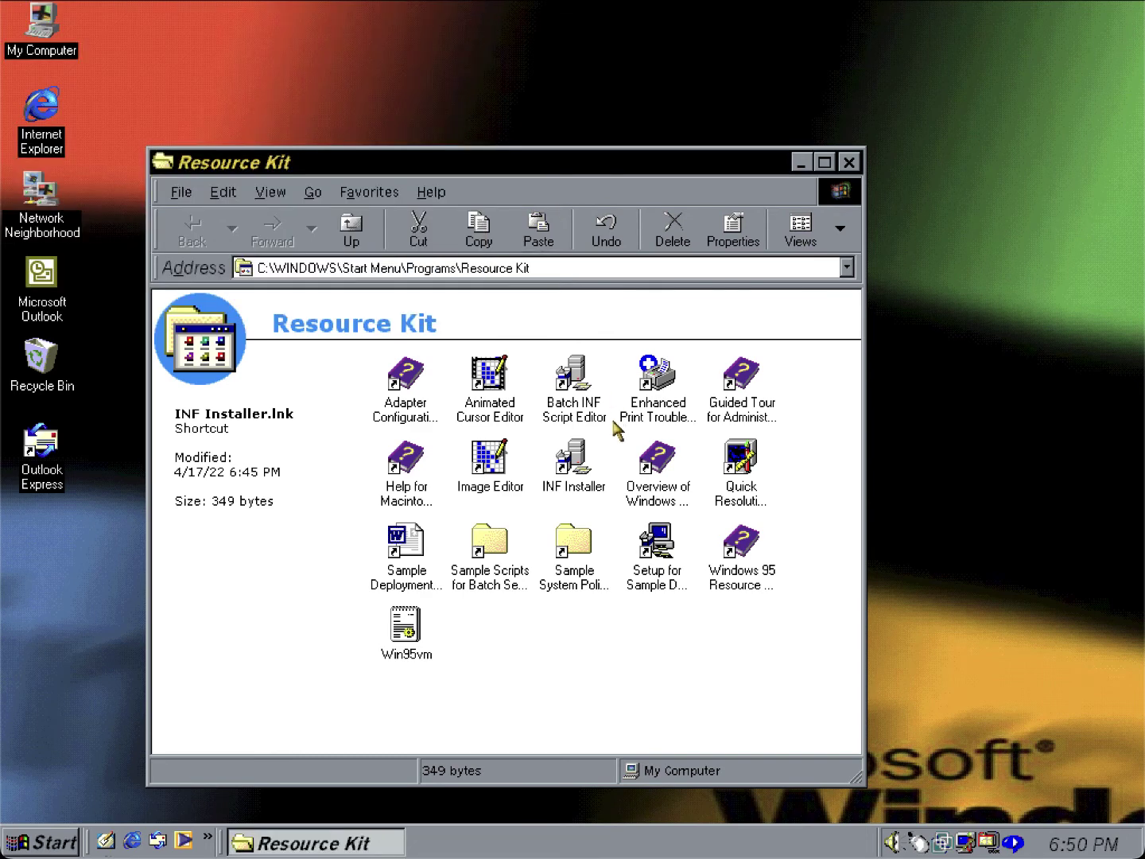
Show the About QuickRes box (version 1.5) from the QuickRes tray icon, then dismiss it.
click(727, 456)
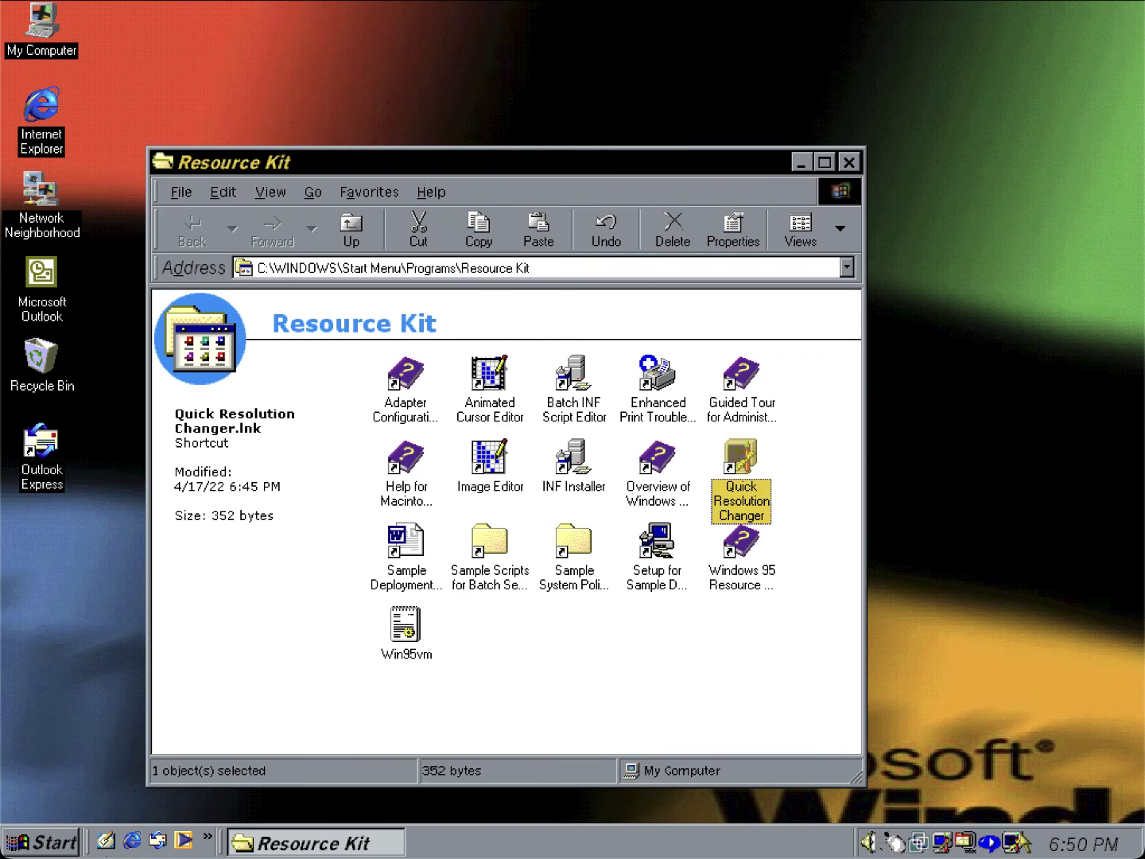
right_click(1016, 840)
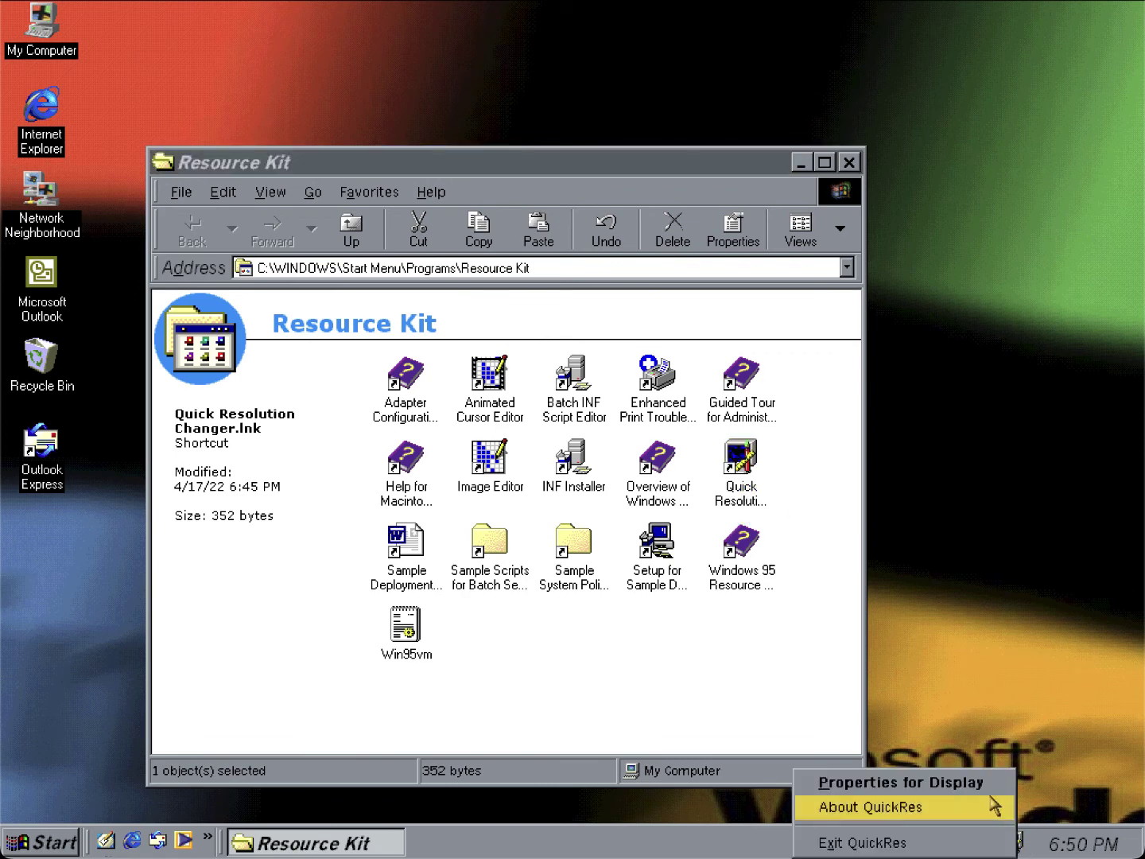
click(994, 806)
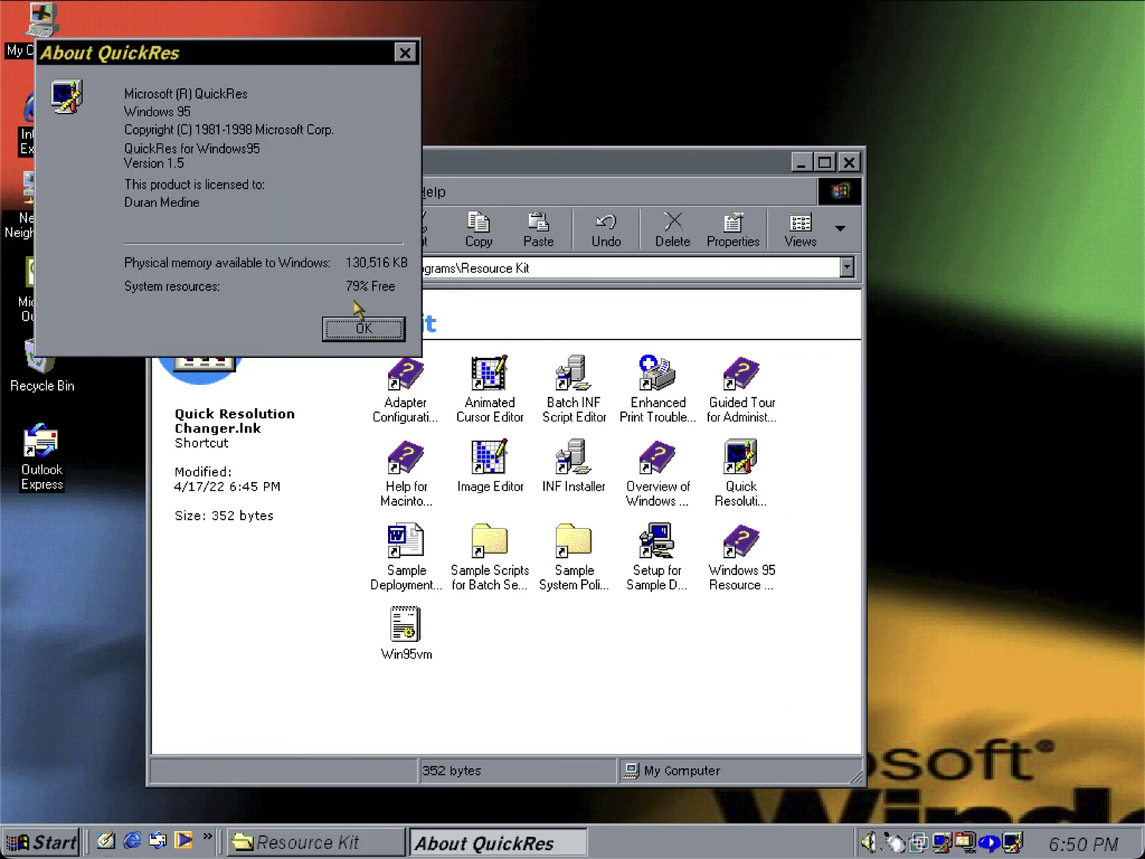
click(358, 334)
double_click(421, 587)
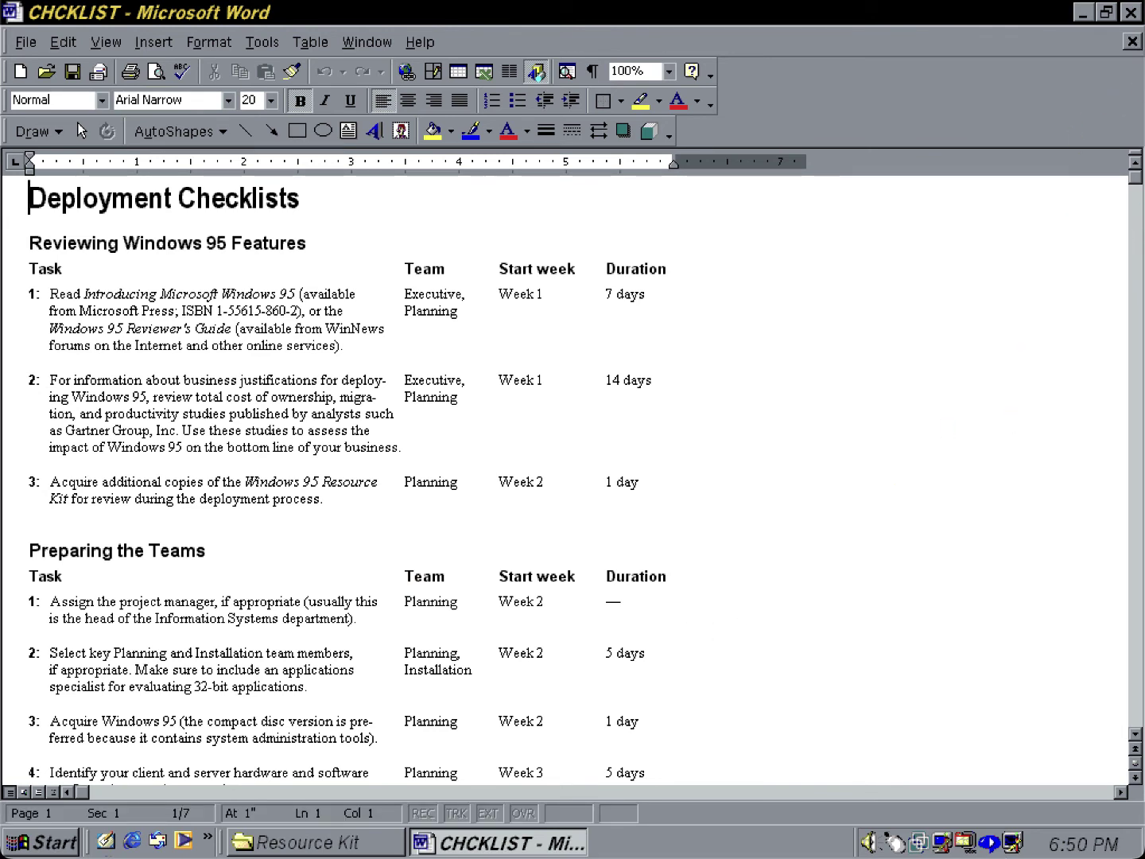
click(1139, 248)
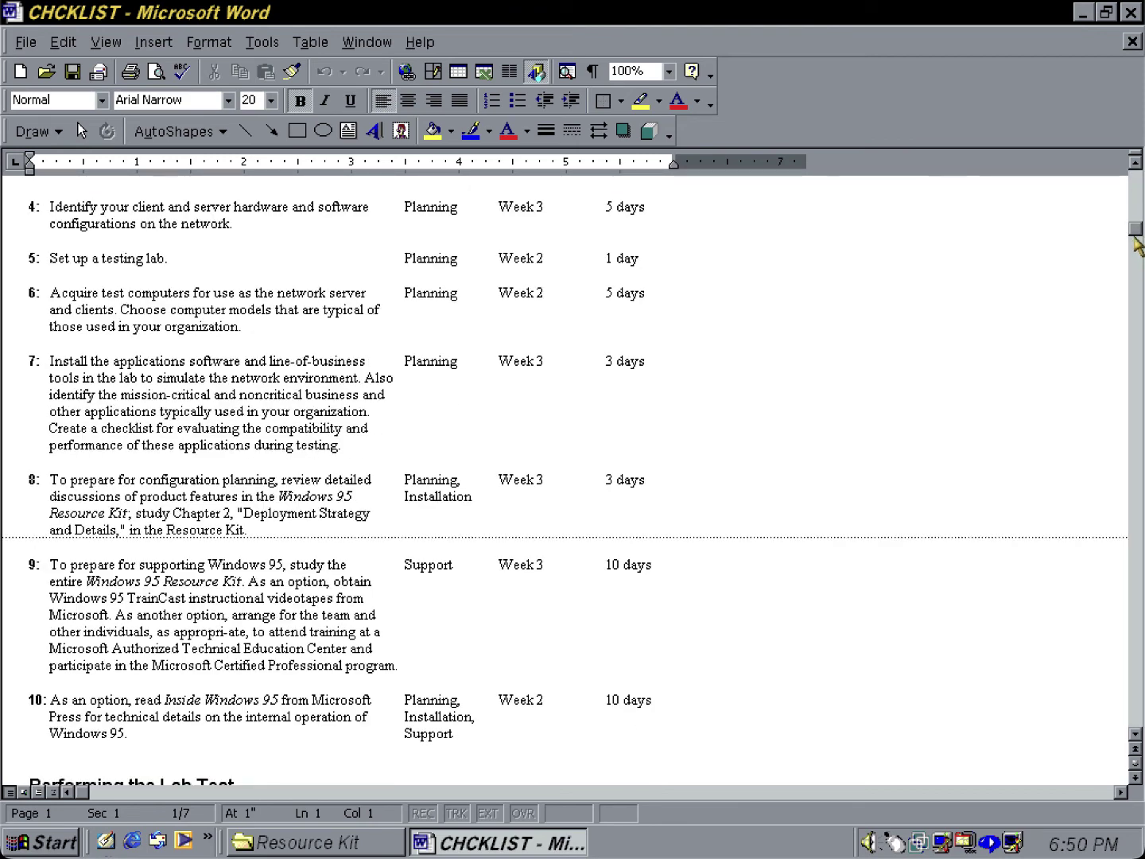
drag(1135, 241, 1137, 470)
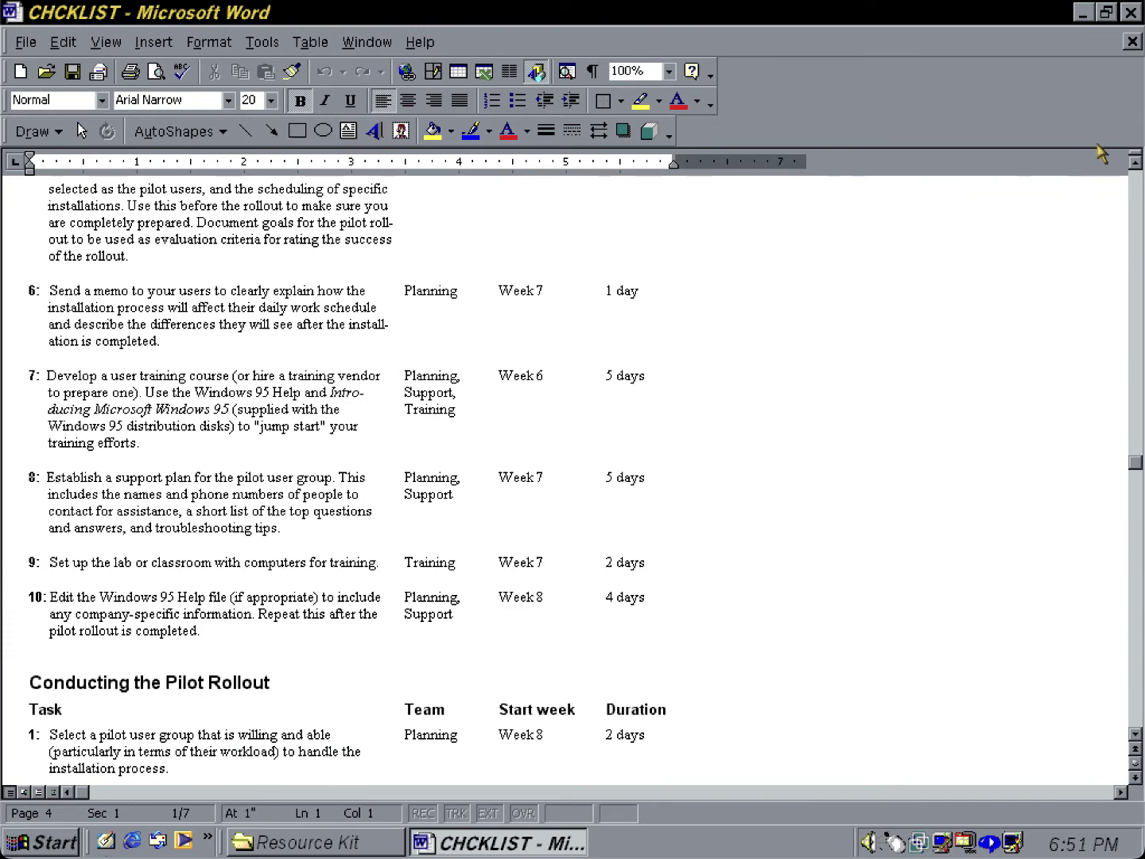
click(1128, 13)
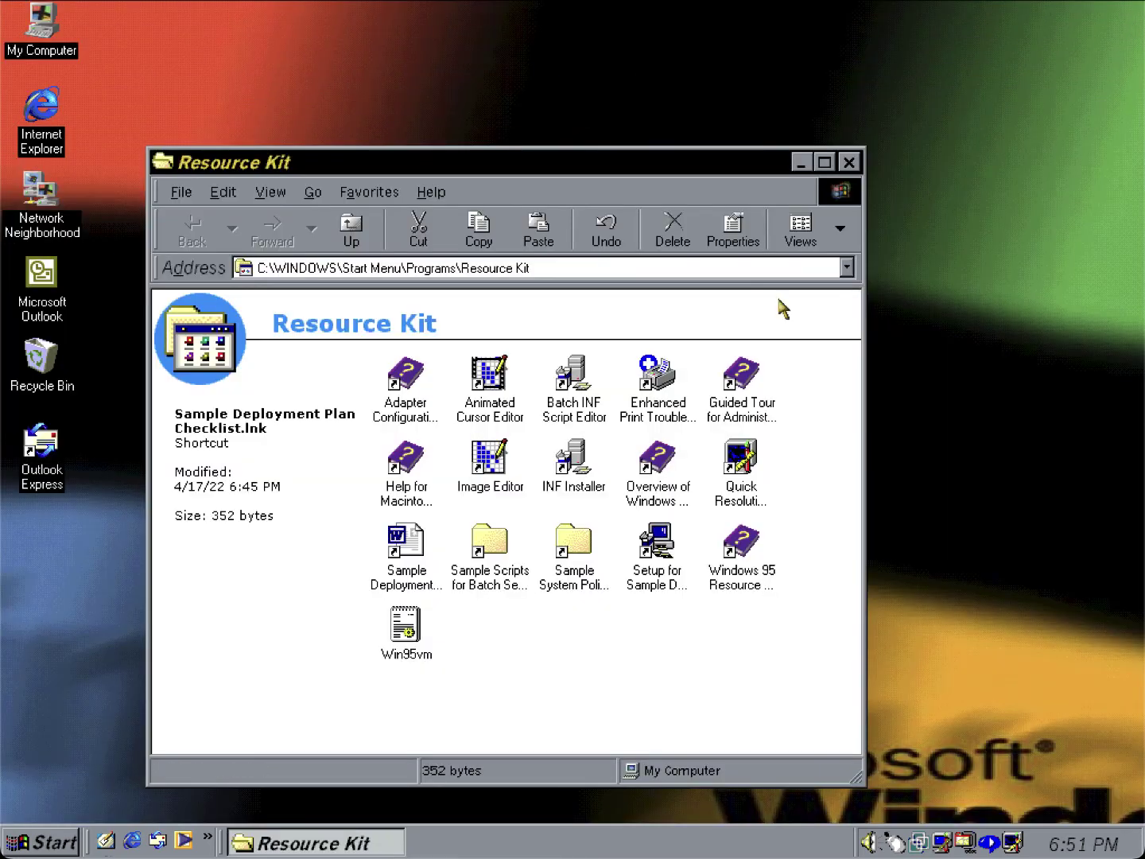
Run Setup for Sample Deployment Plan, installing into C:\DEPLOY through to the completion message.
click(641, 534)
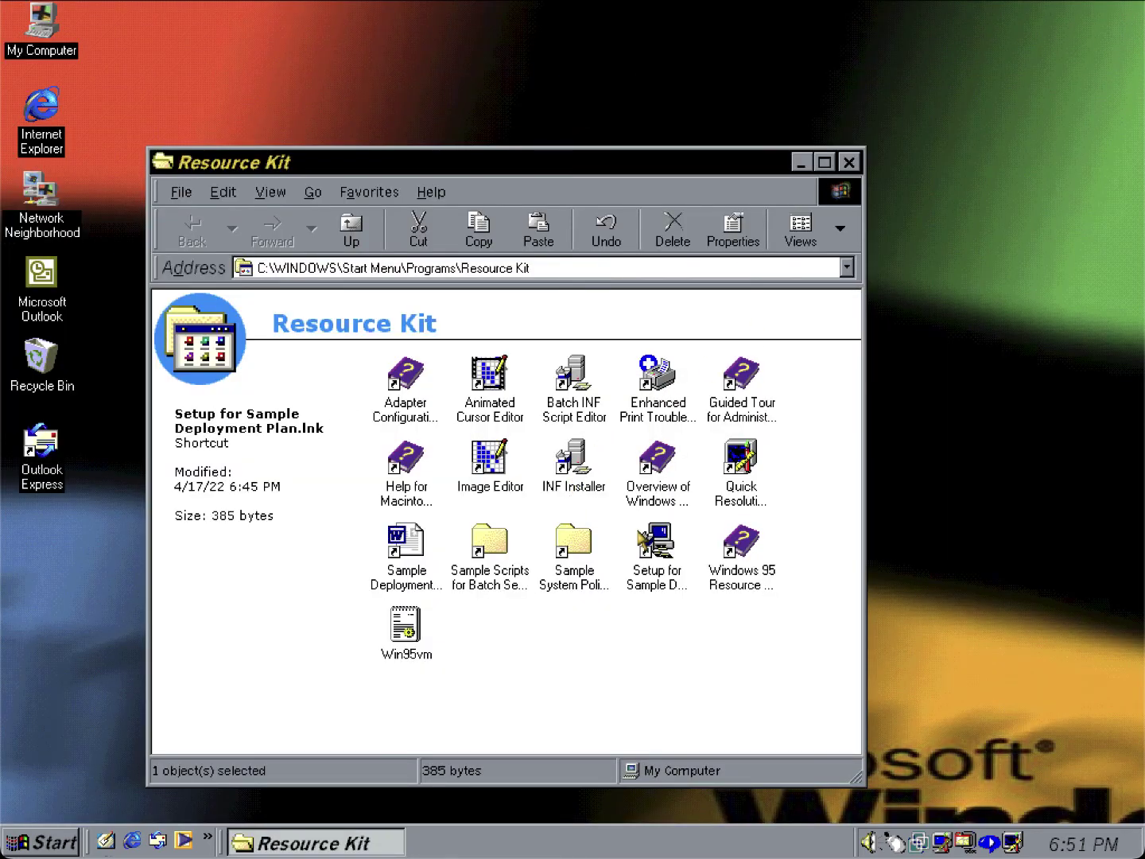
double_click(640, 536)
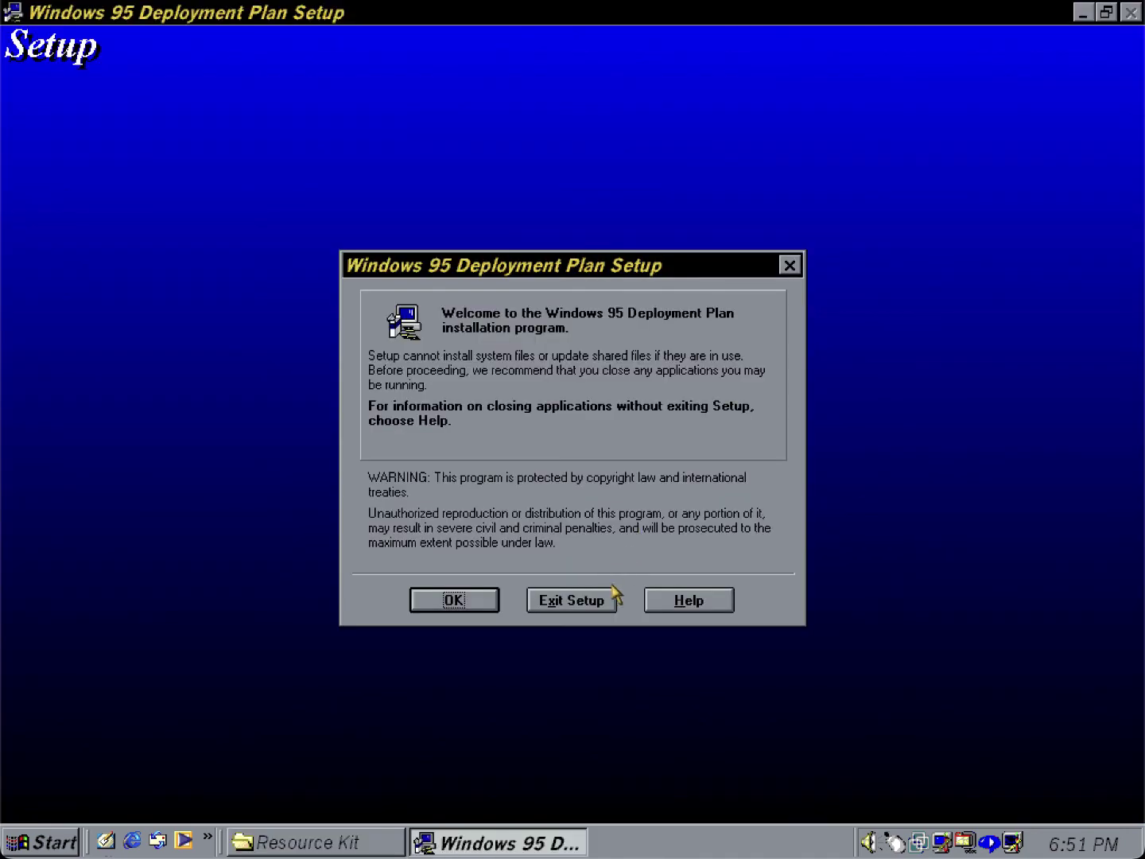
click(473, 602)
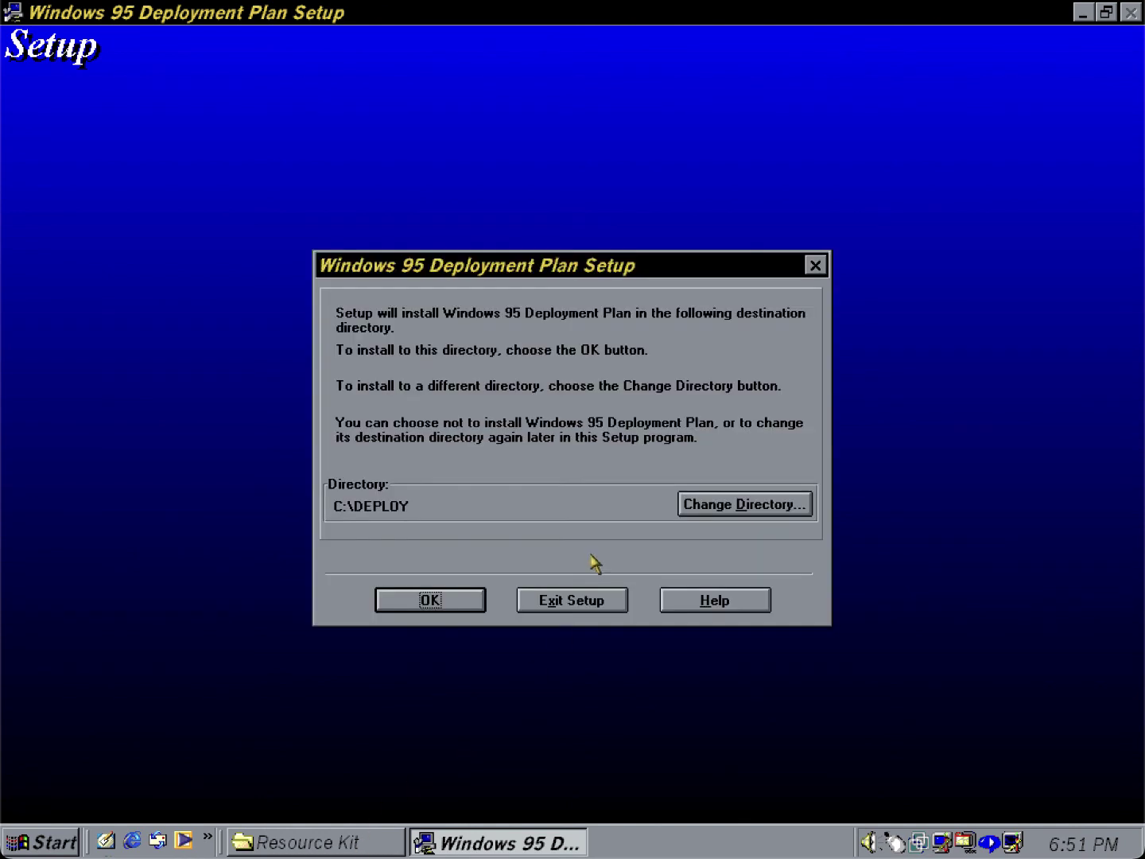
click(458, 602)
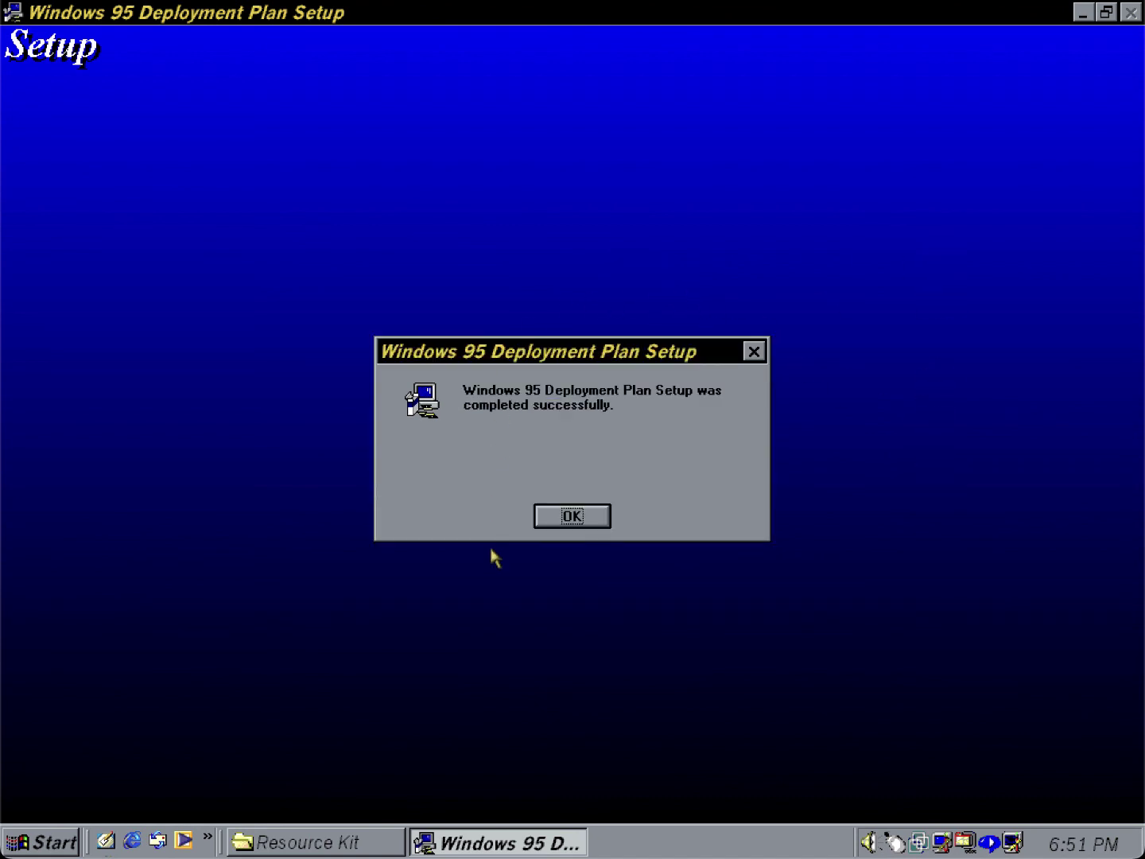
click(571, 518)
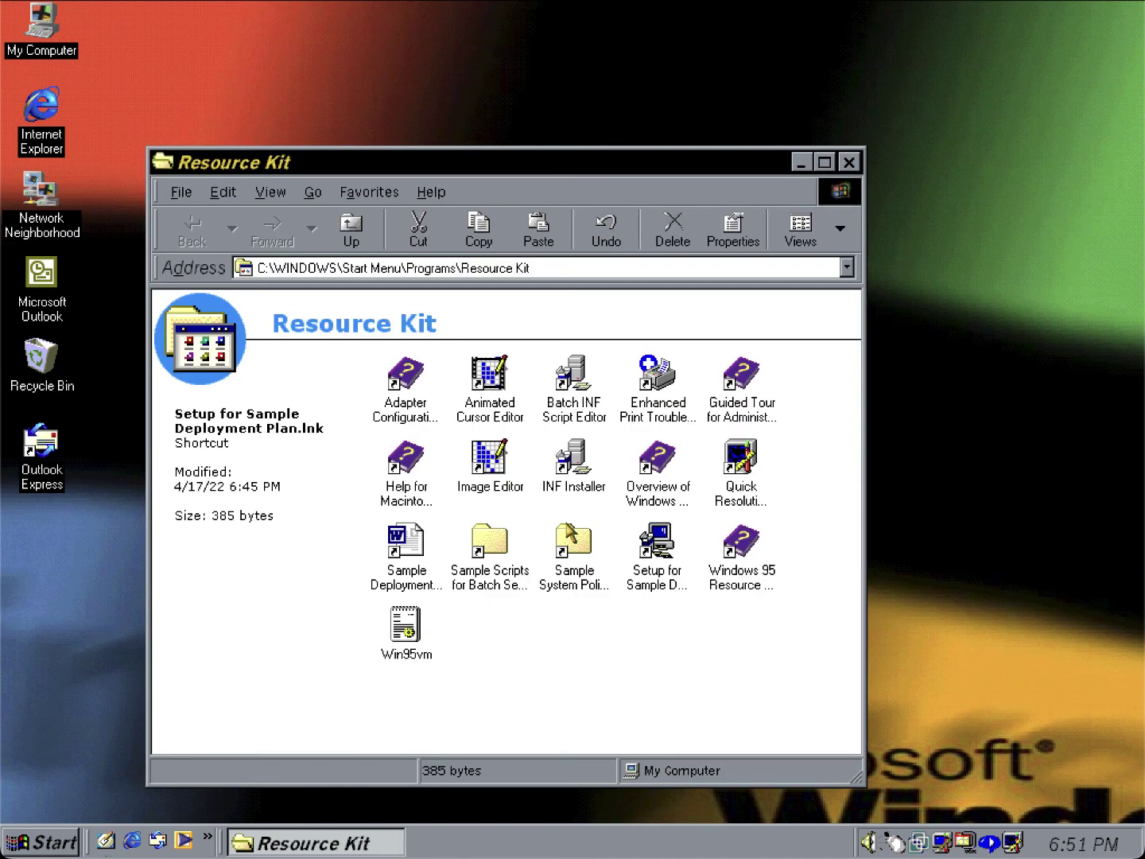
Open the Resource Kit help's Resource Kit Utilities topic, then close the help and the Resource Kit folder.
double_click(727, 545)
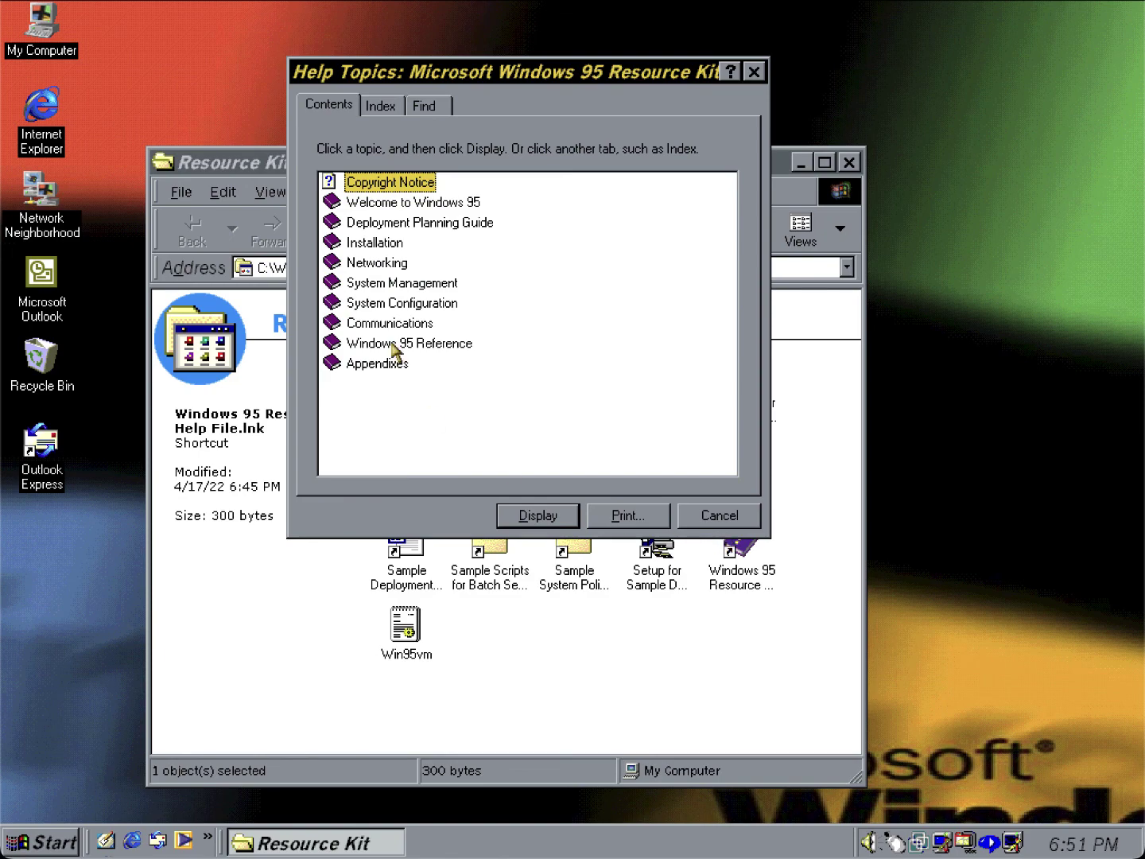
double_click(407, 203)
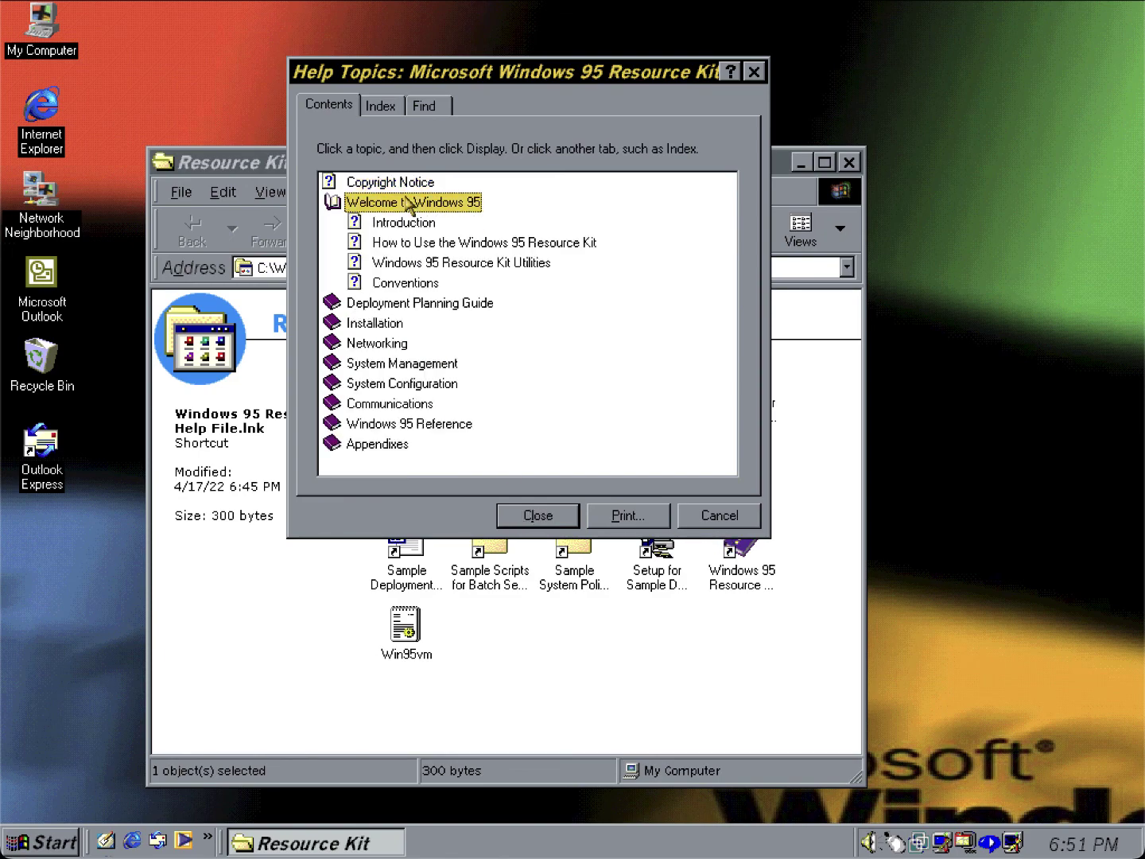
double_click(430, 263)
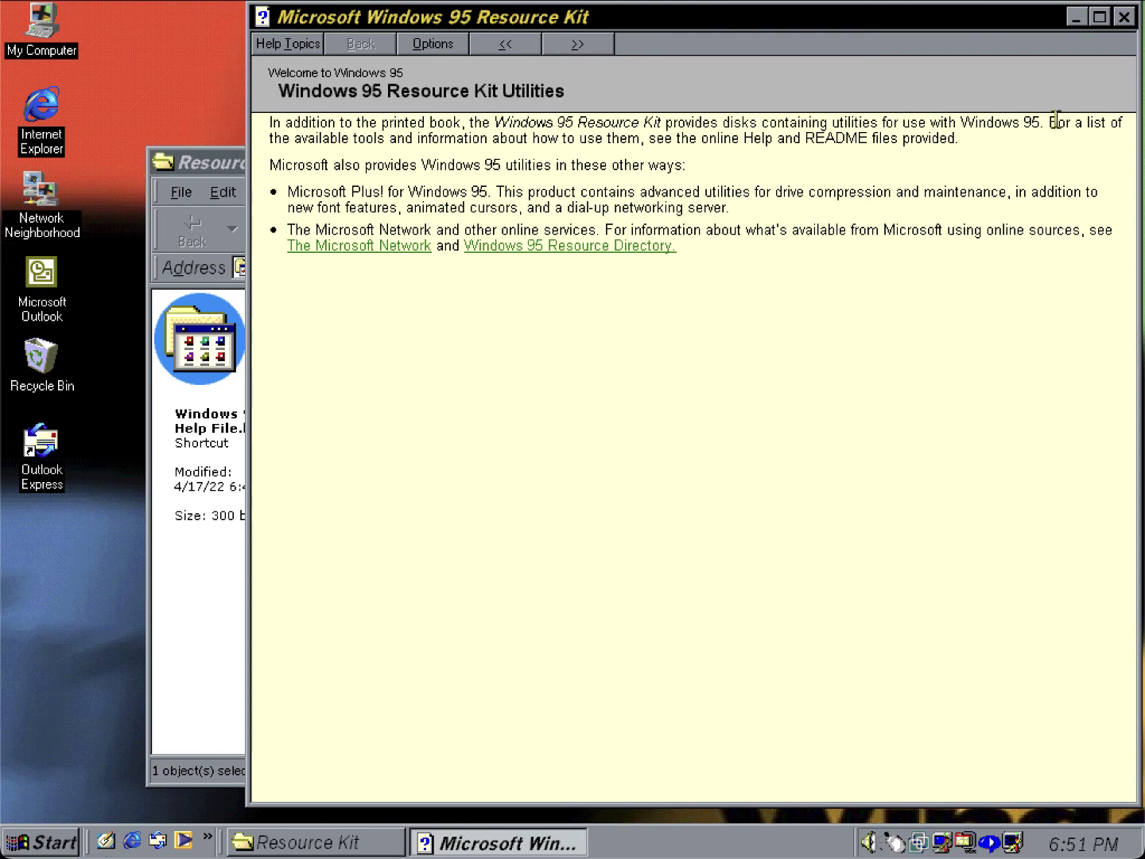
click(1124, 17)
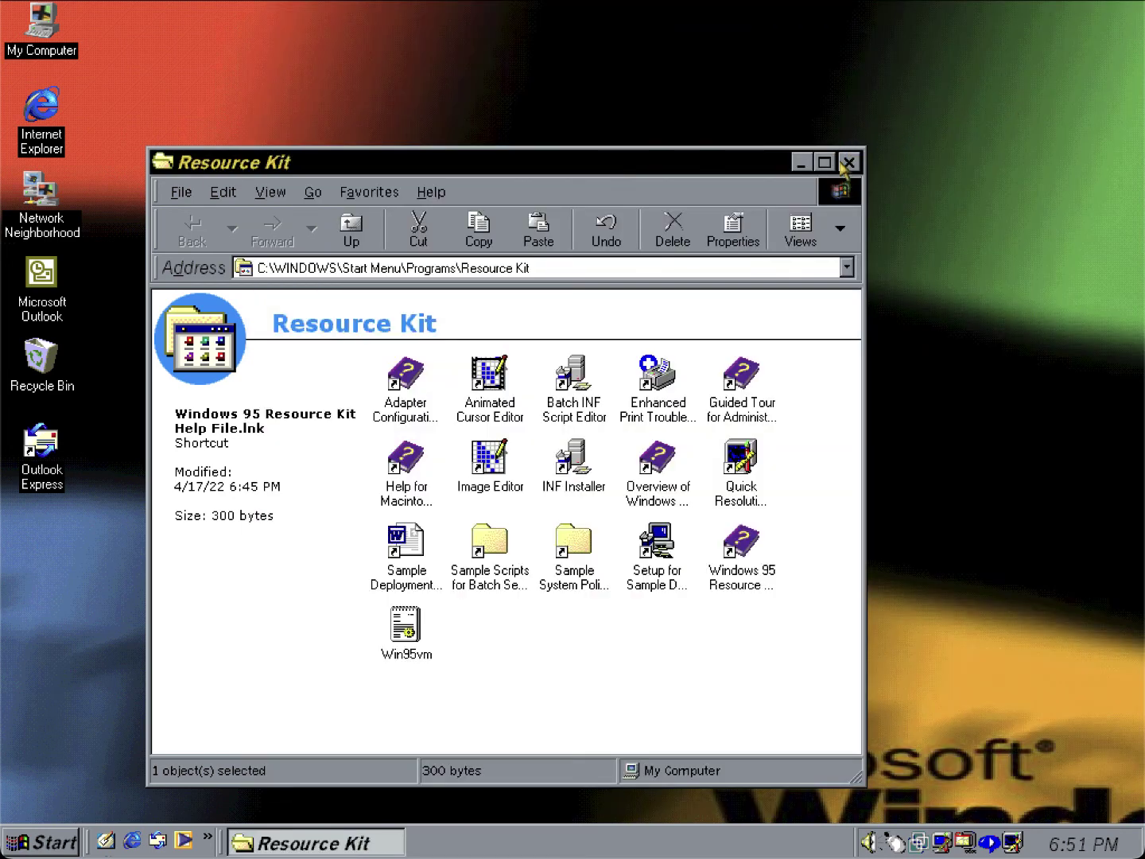
click(849, 163)
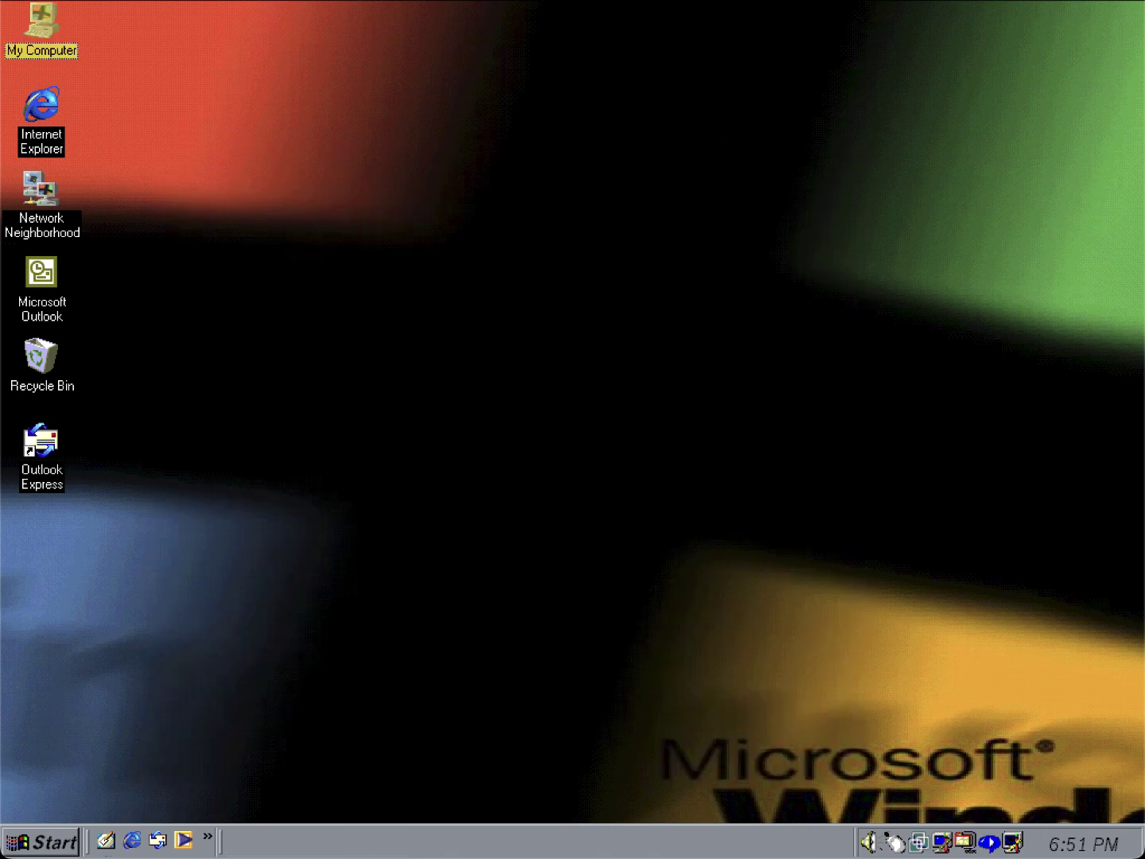